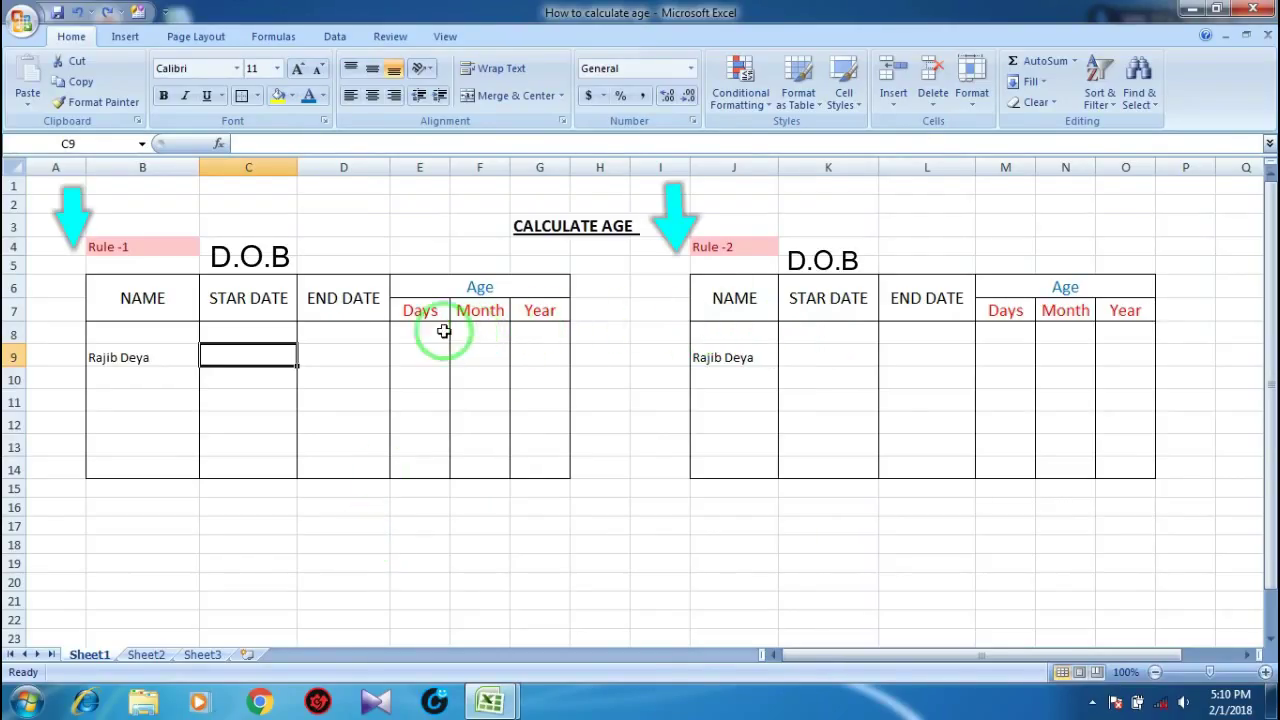
- Point out the Rule -1 and Rule -2 labels and the empty start date cell C9
click(114, 246)
click(730, 248)
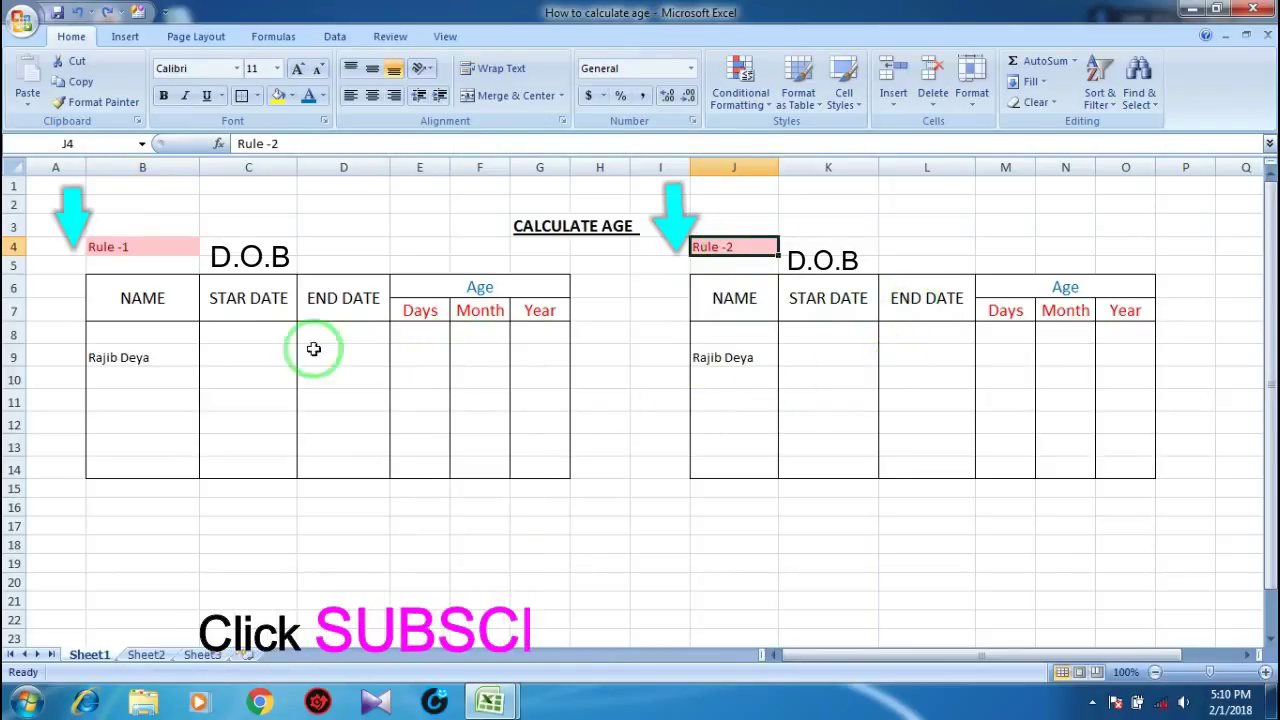
click(223, 352)
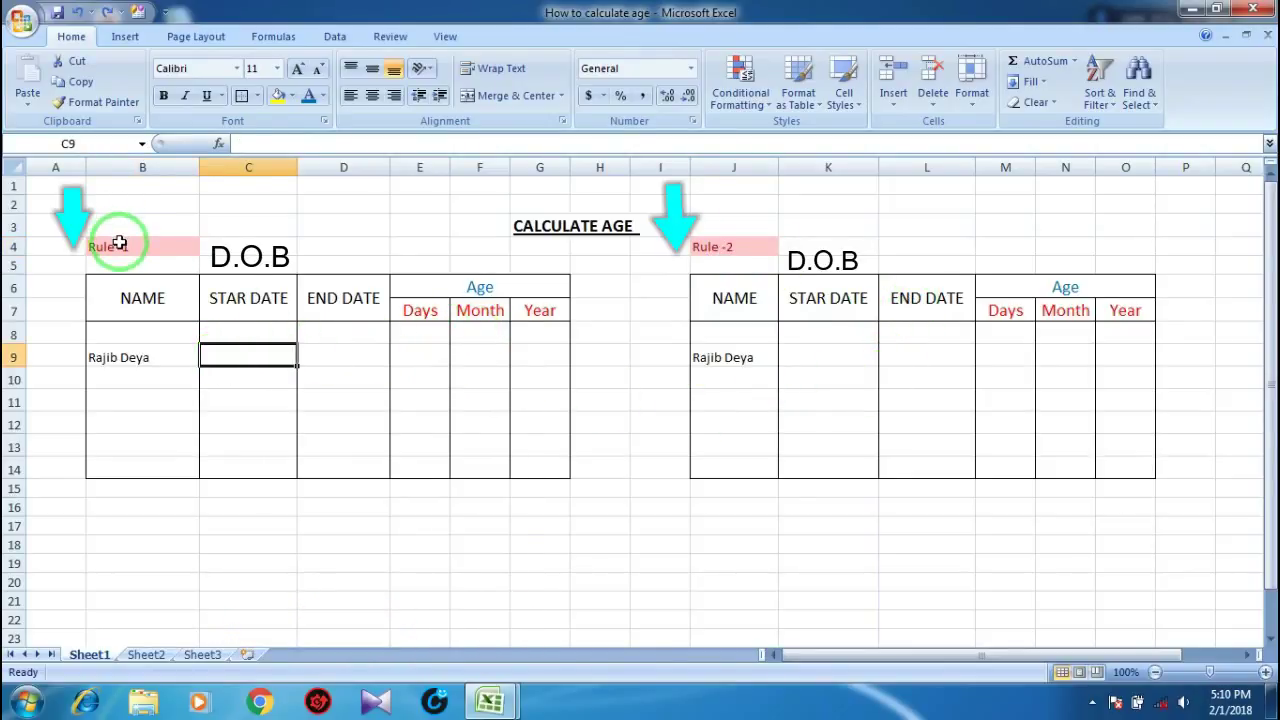
click(121, 245)
click(730, 248)
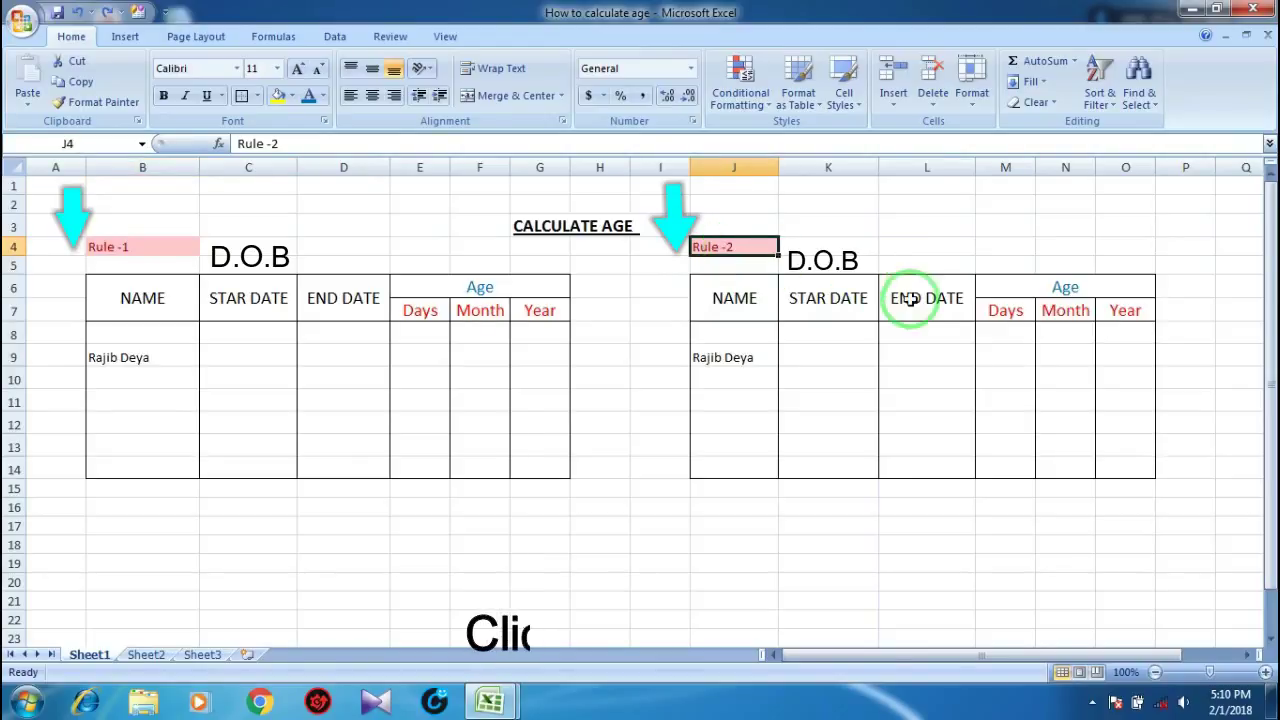
click(259, 348)
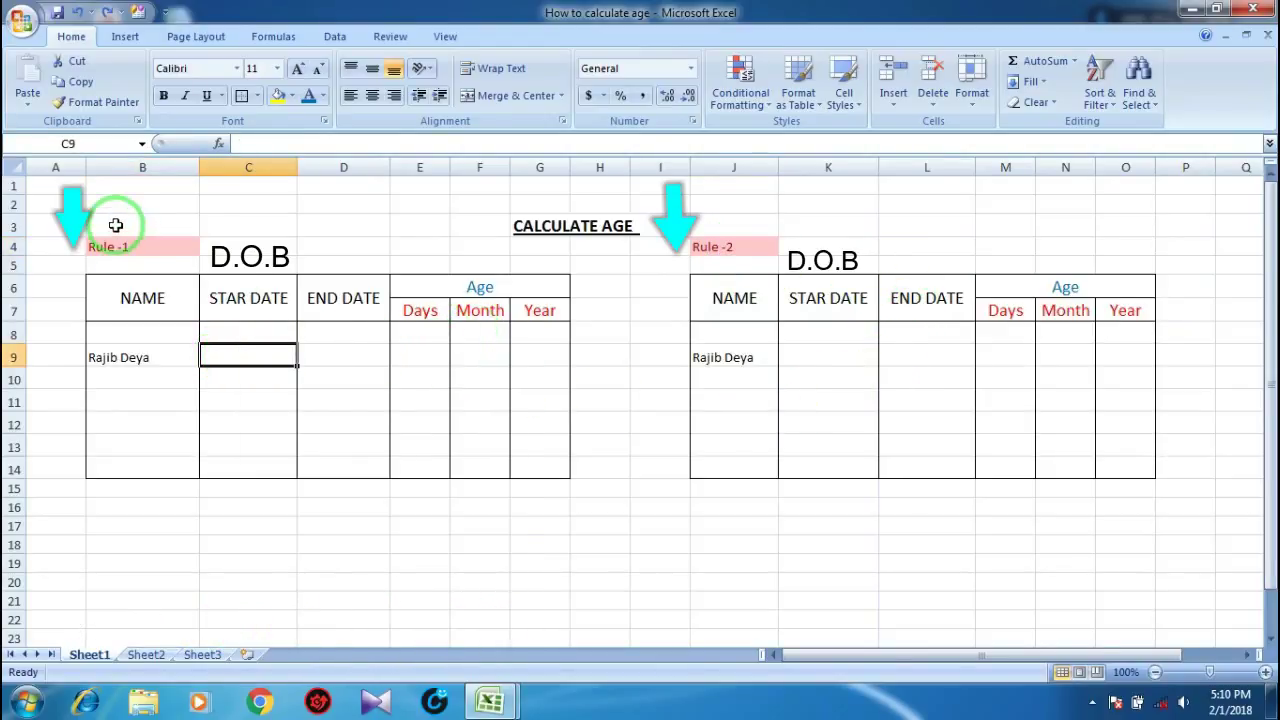
click(114, 246)
click(730, 248)
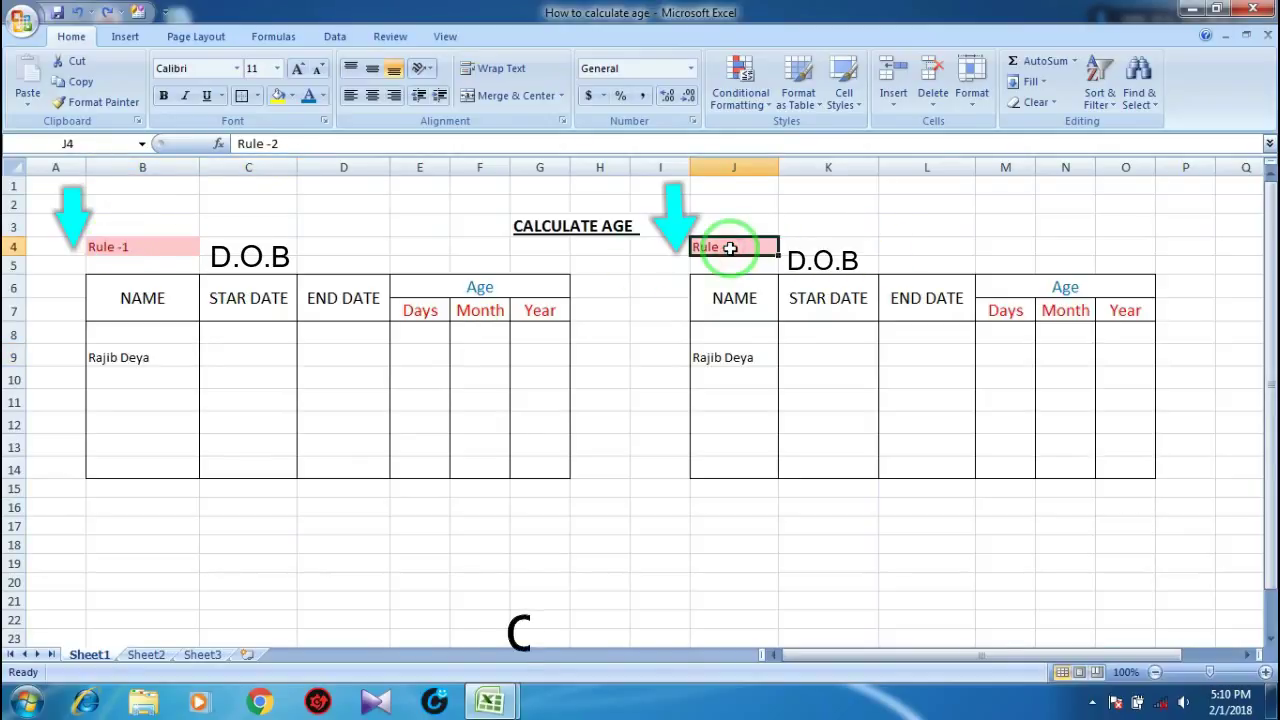
click(224, 352)
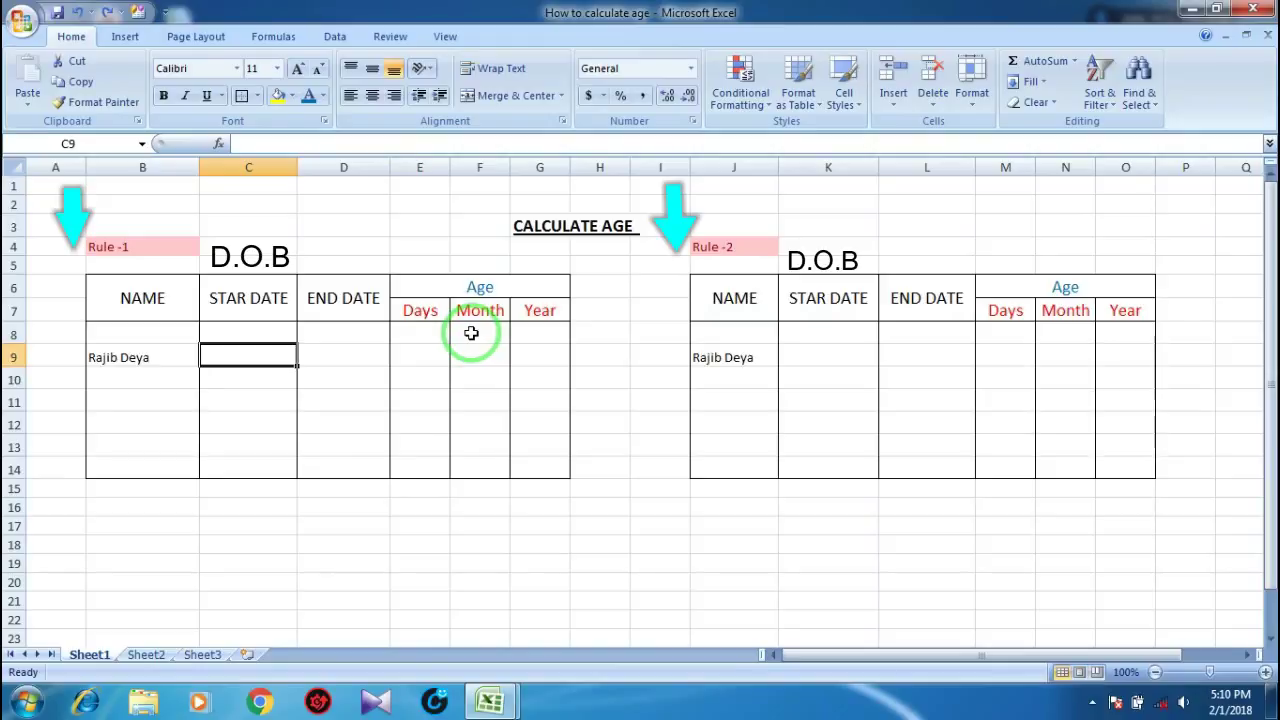
click(114, 246)
click(730, 248)
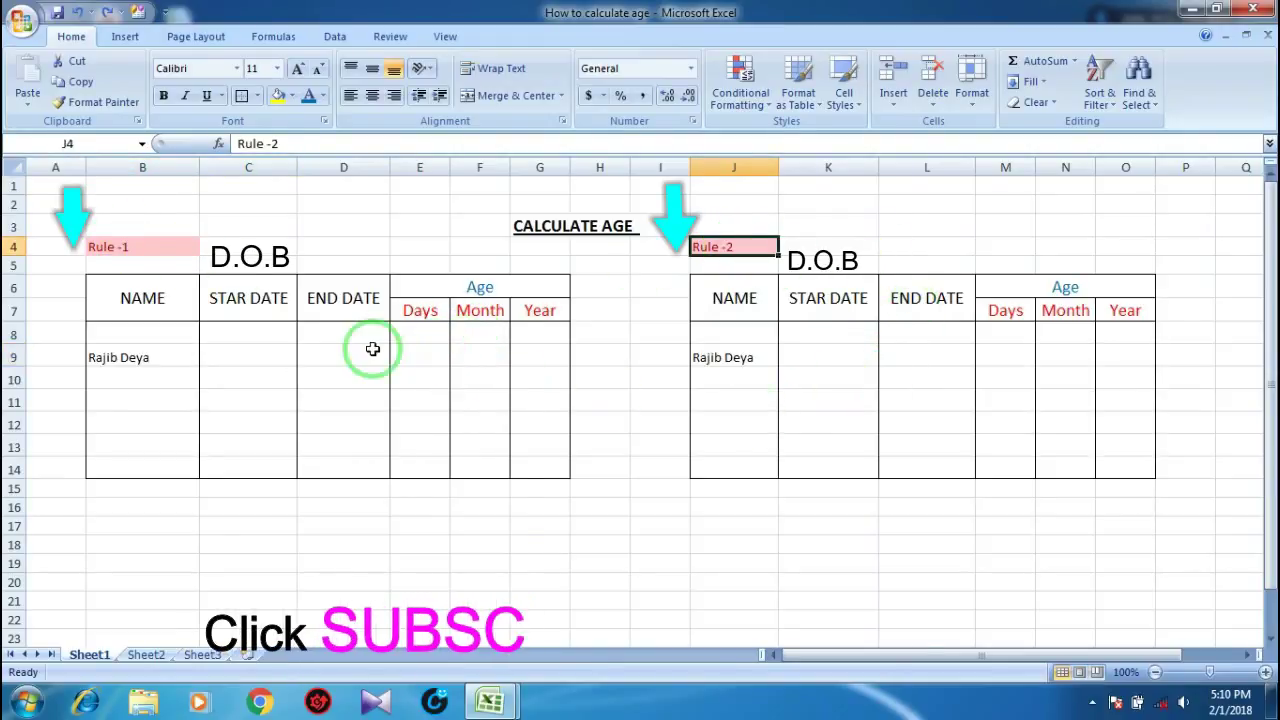
click(223, 352)
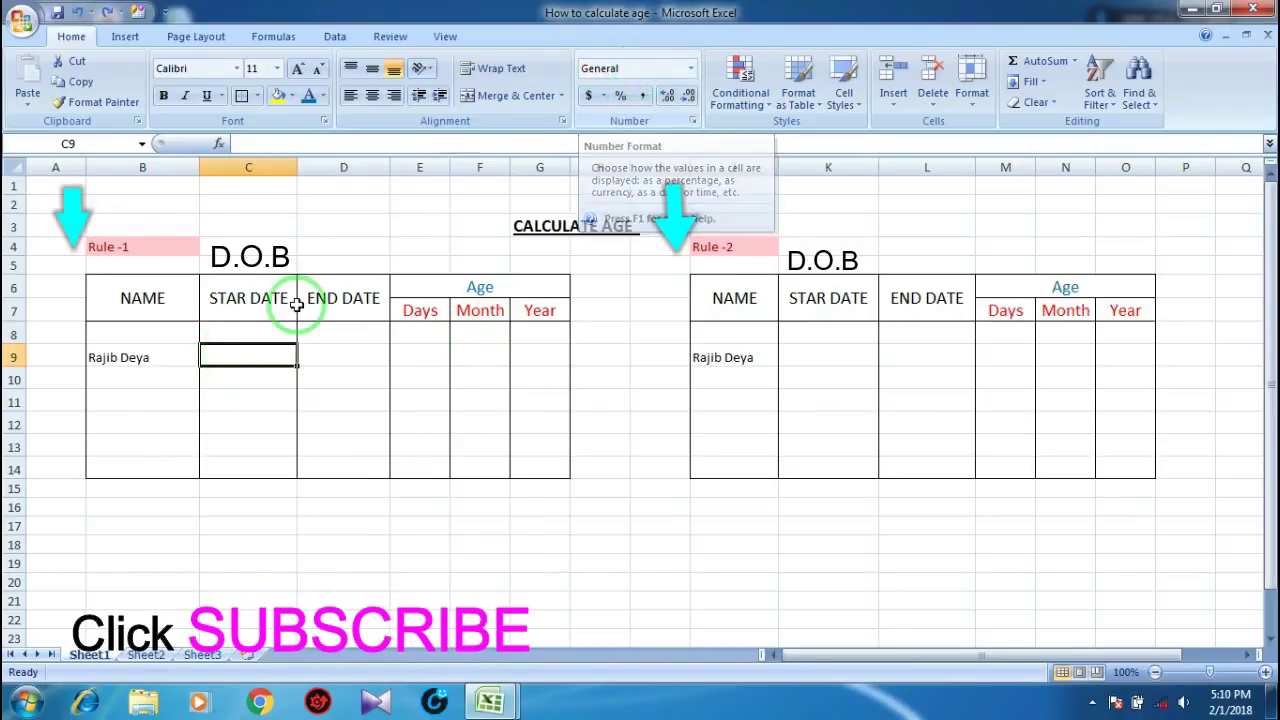
- Format cell C9 with the Date category's 14-Mar-01 style
right_click(230, 350)
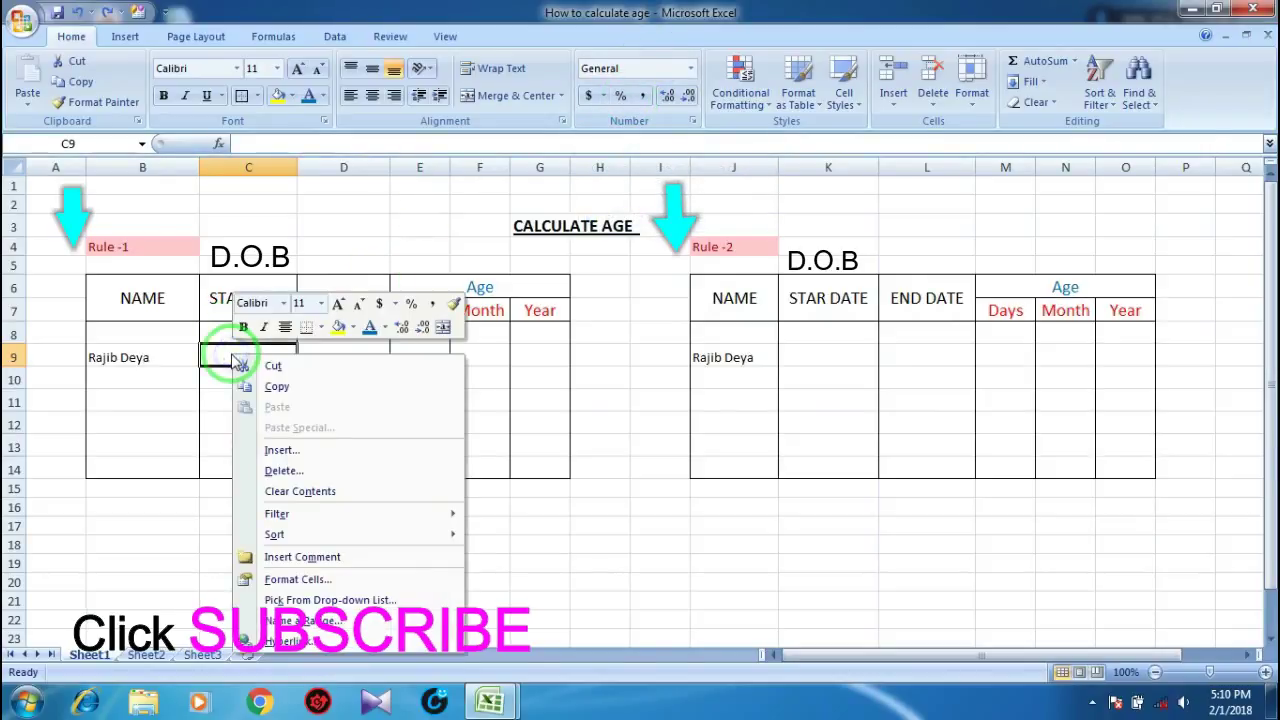
click(298, 579)
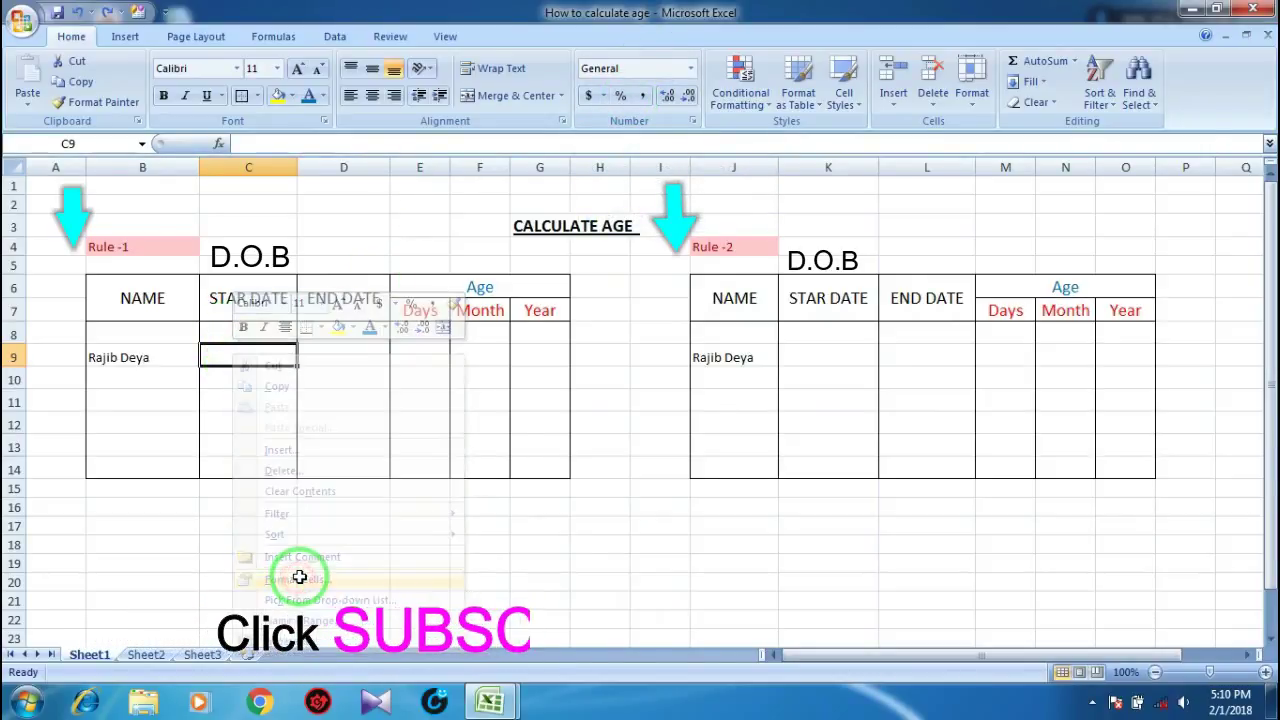
drag(318, 262, 528, 179)
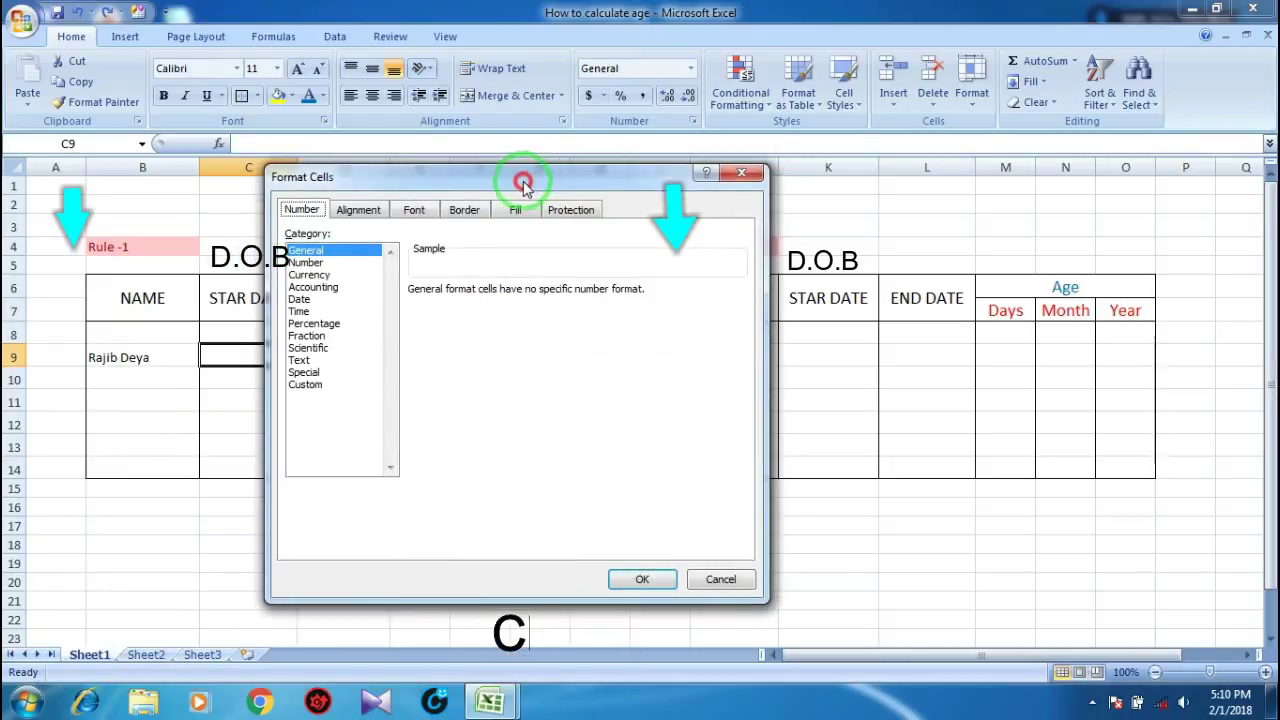
click(299, 299)
drag(406, 177, 669, 175)
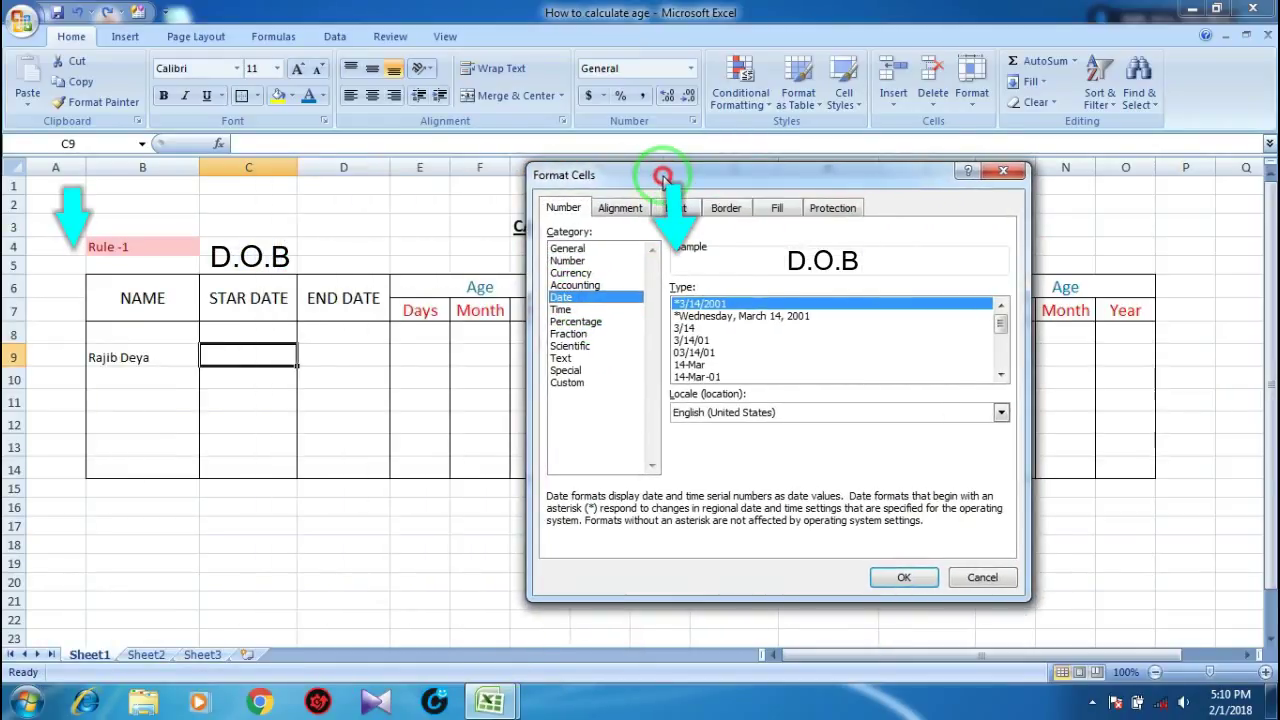
click(695, 378)
click(885, 577)
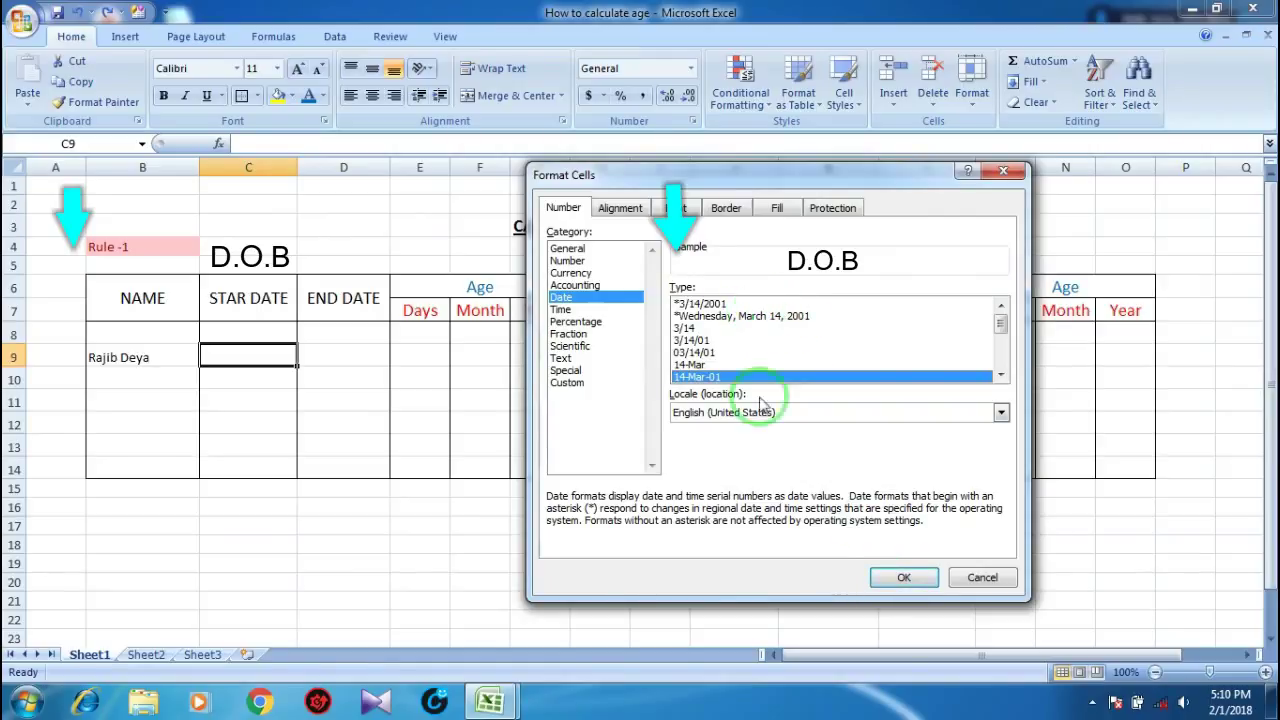
click(903, 580)
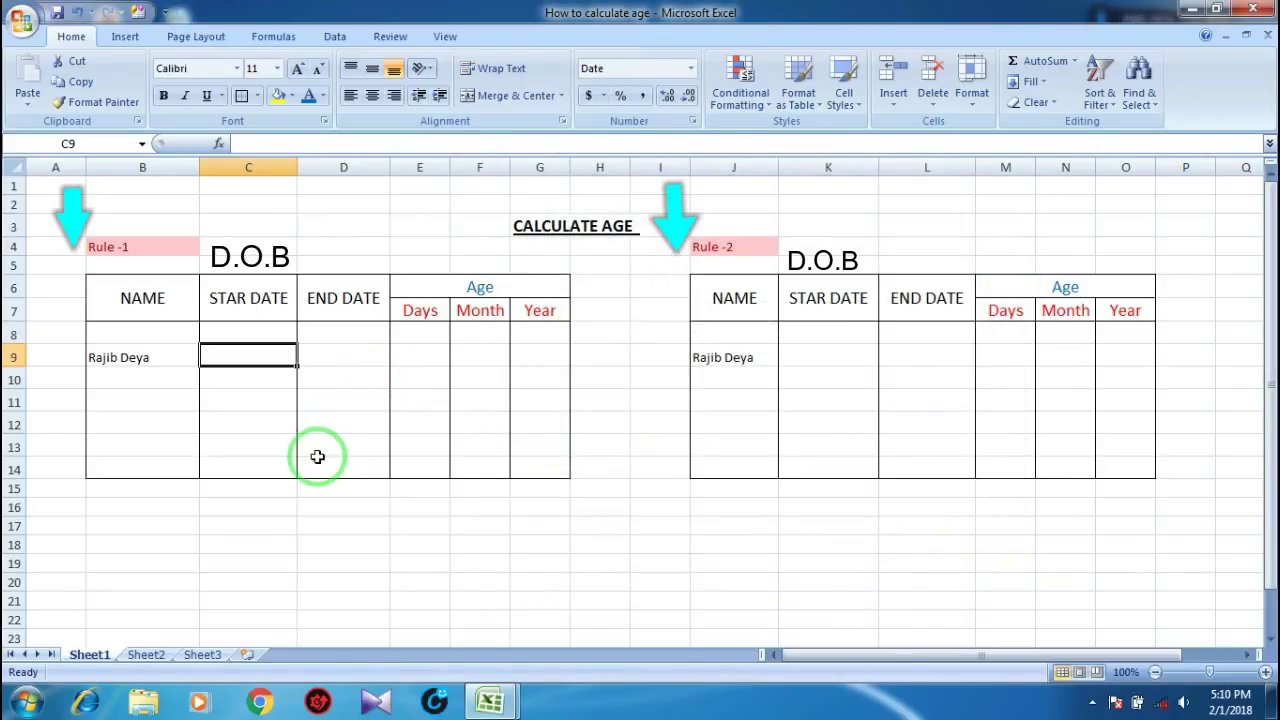
- Enter 10/01/2002 as the start date in C9
click(257, 361)
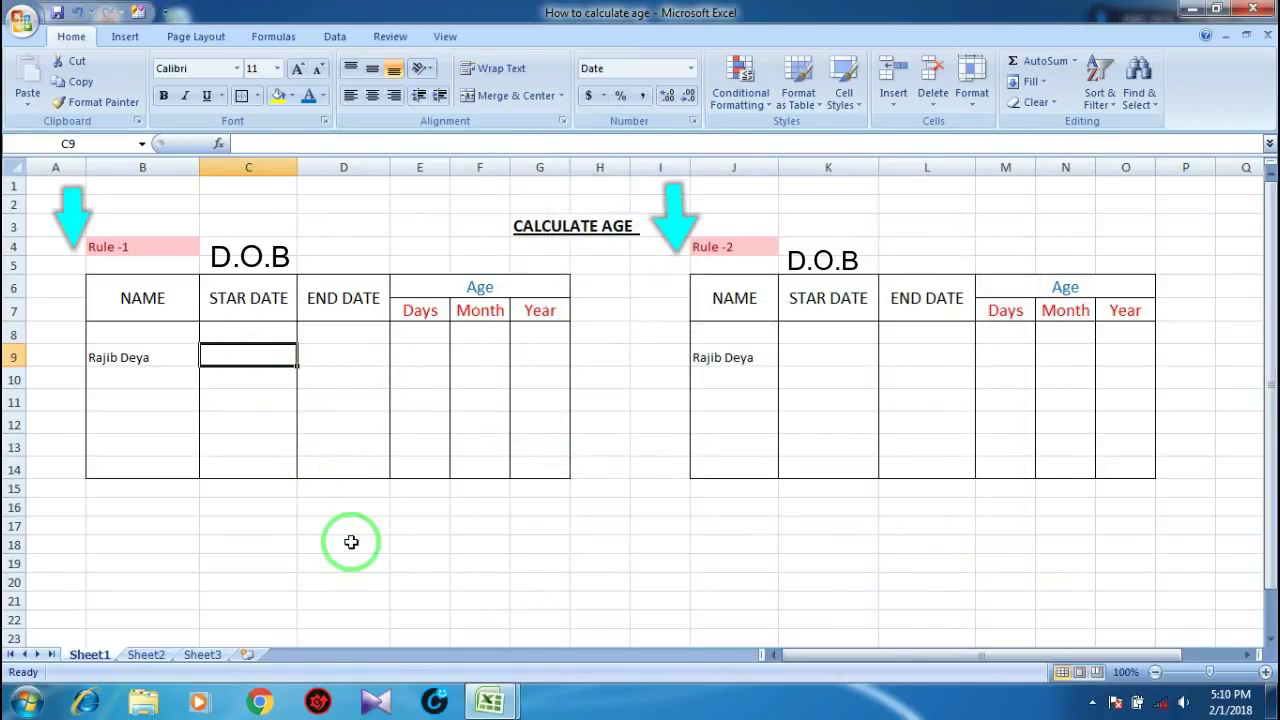
text(10/01/2002)
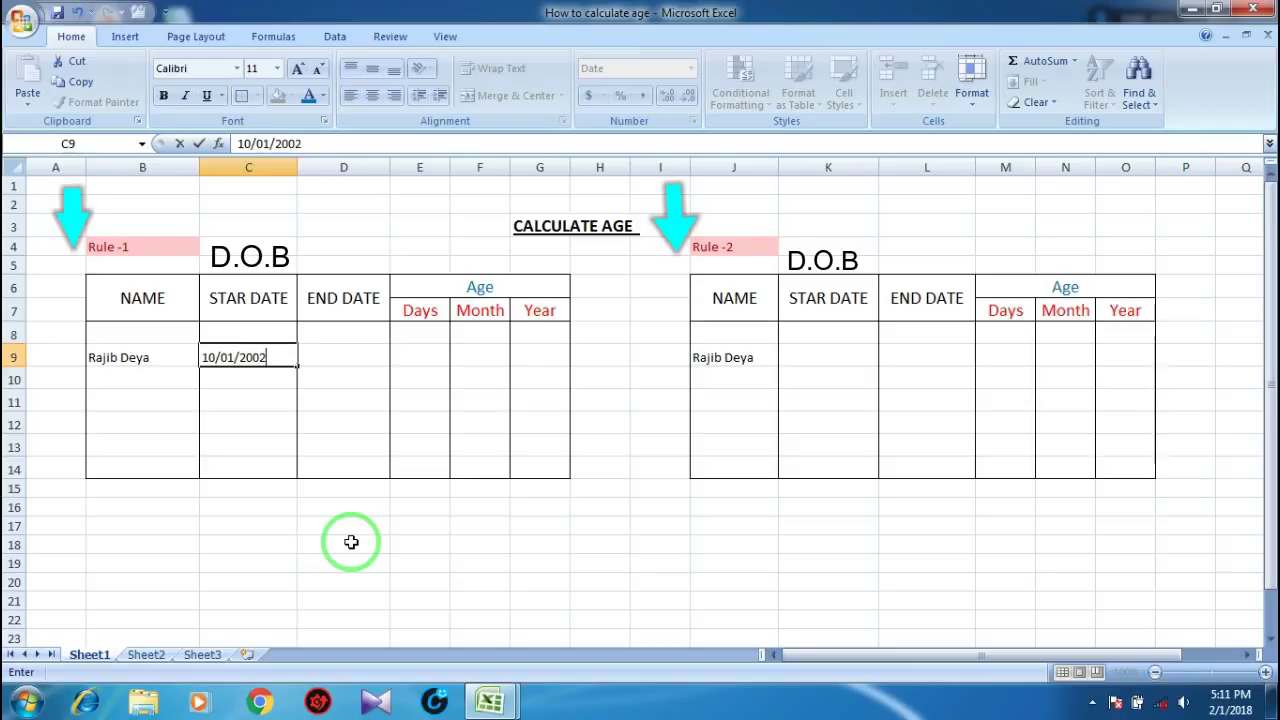
key(Tab)
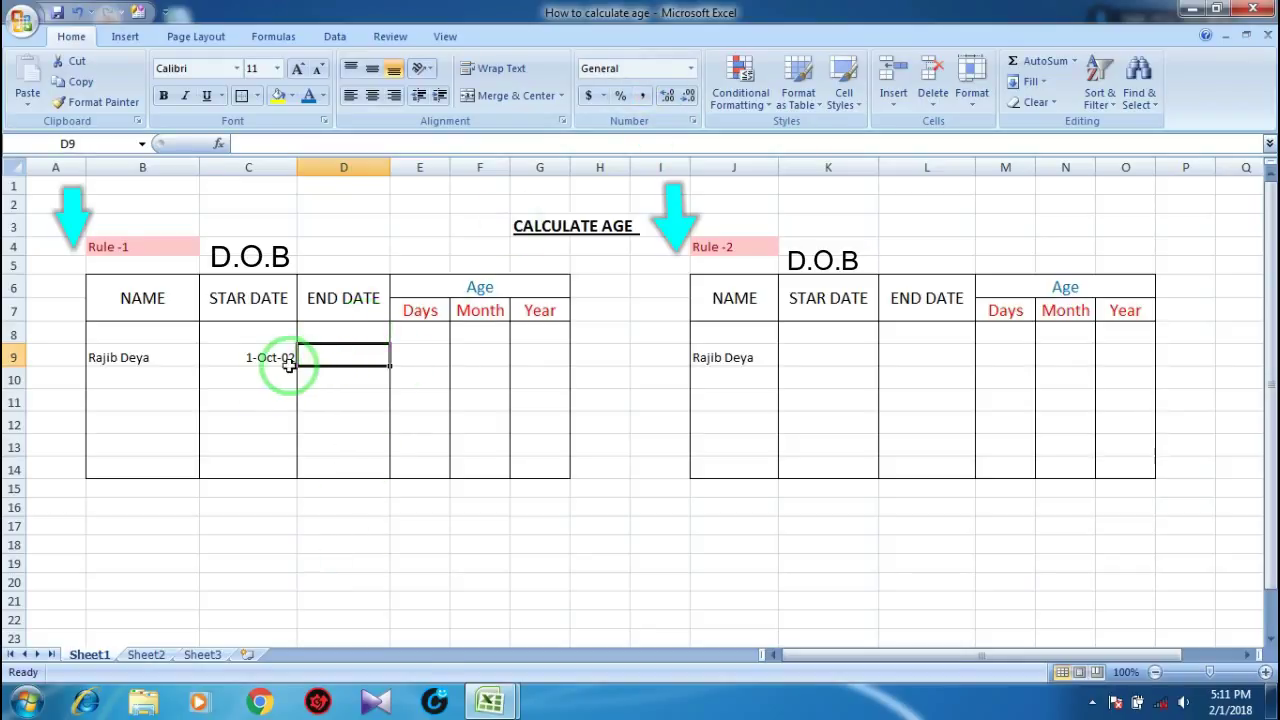
- Fill the next day, 2-Oct-02, from C9 into END DATE D9
click(278, 360)
drag(296, 368, 362, 368)
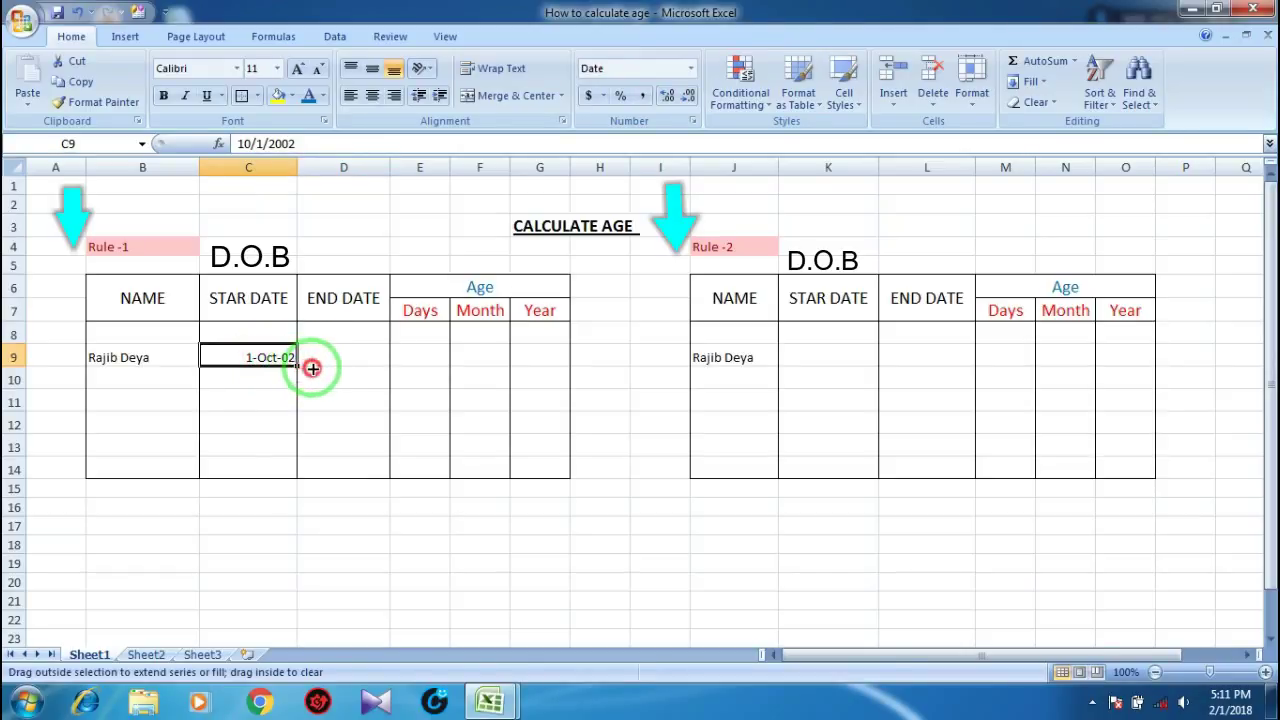
click(402, 404)
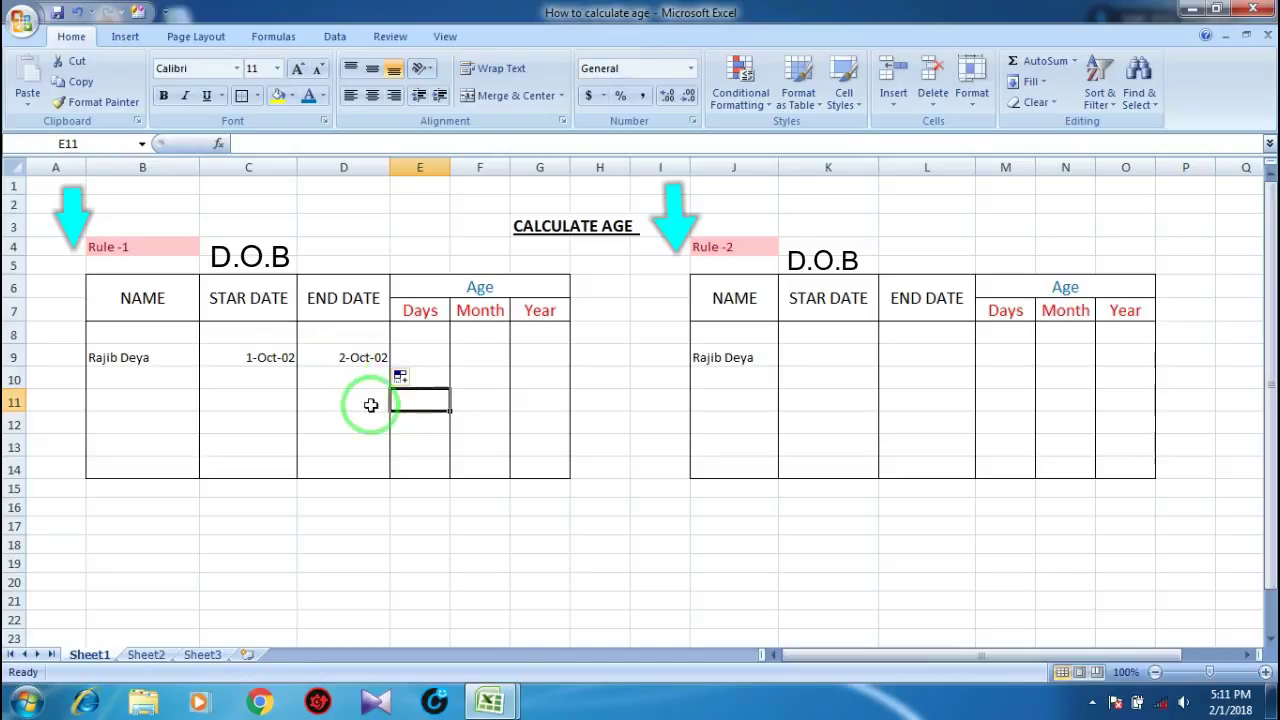
click(357, 400)
click(350, 358)
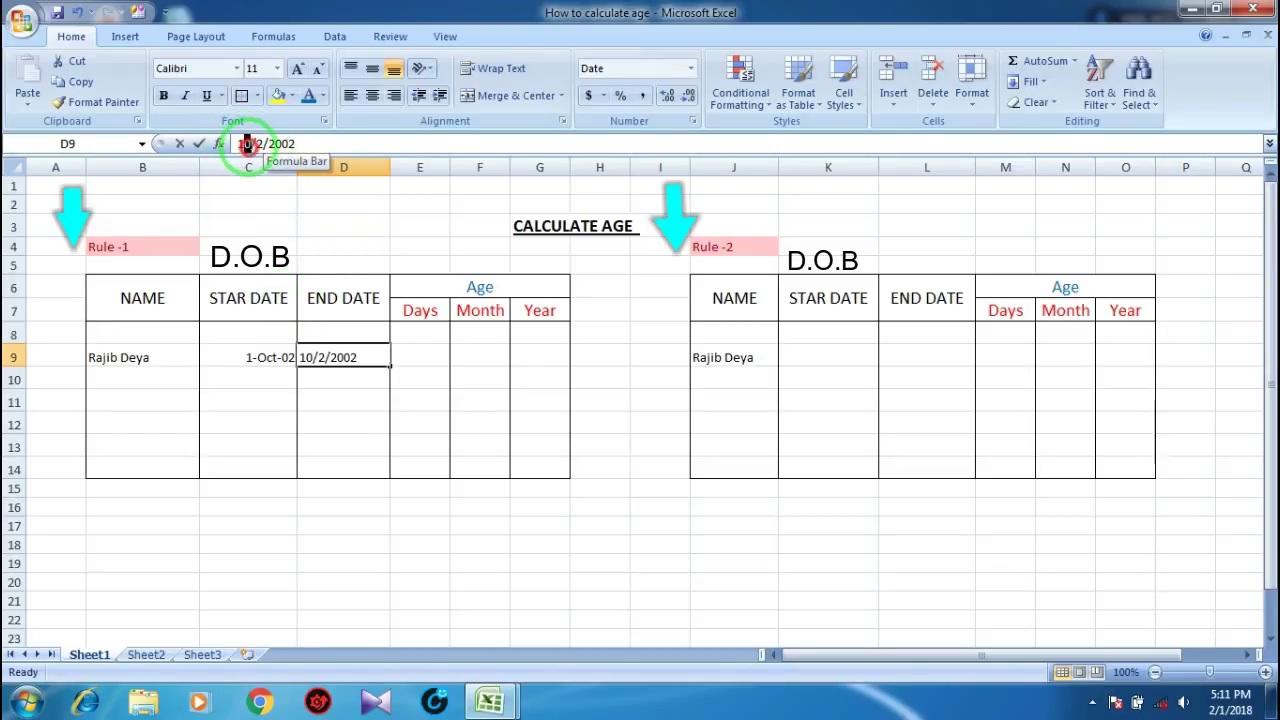
- Change the END DATE in D9 to 5/2/2017 so it reads 2-May-17
click(242, 143)
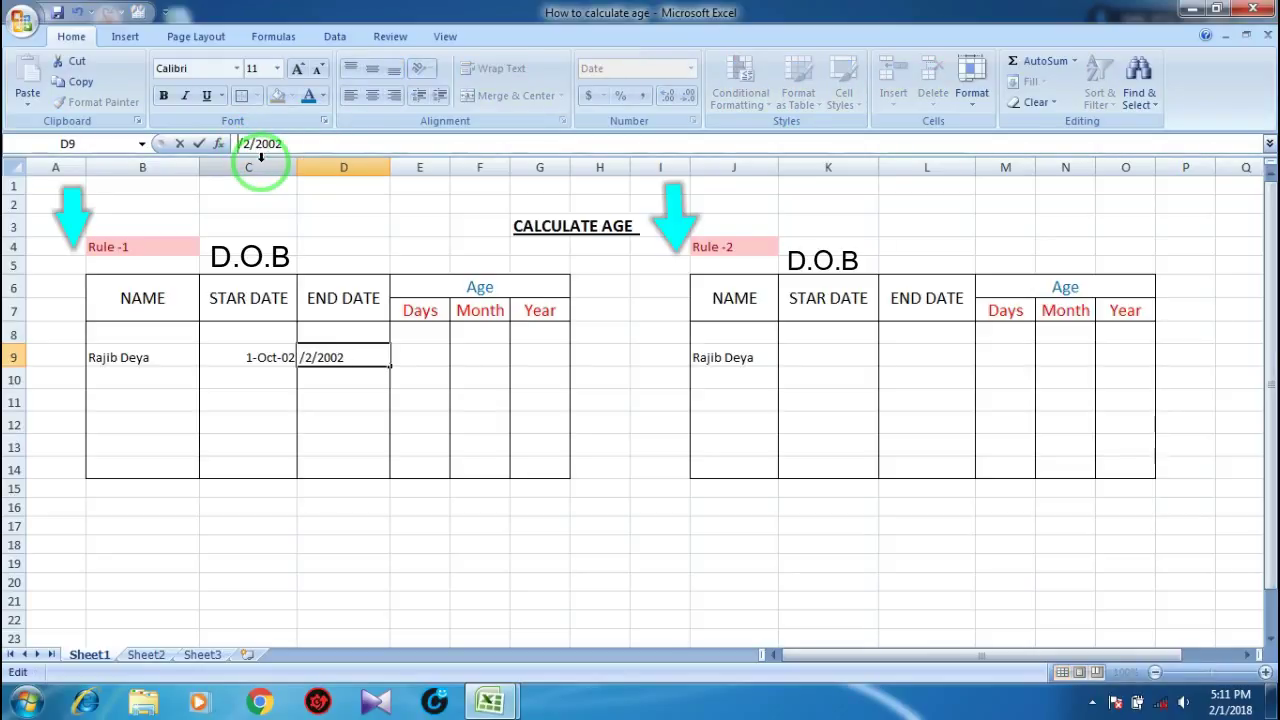
text(05)
key(Return)
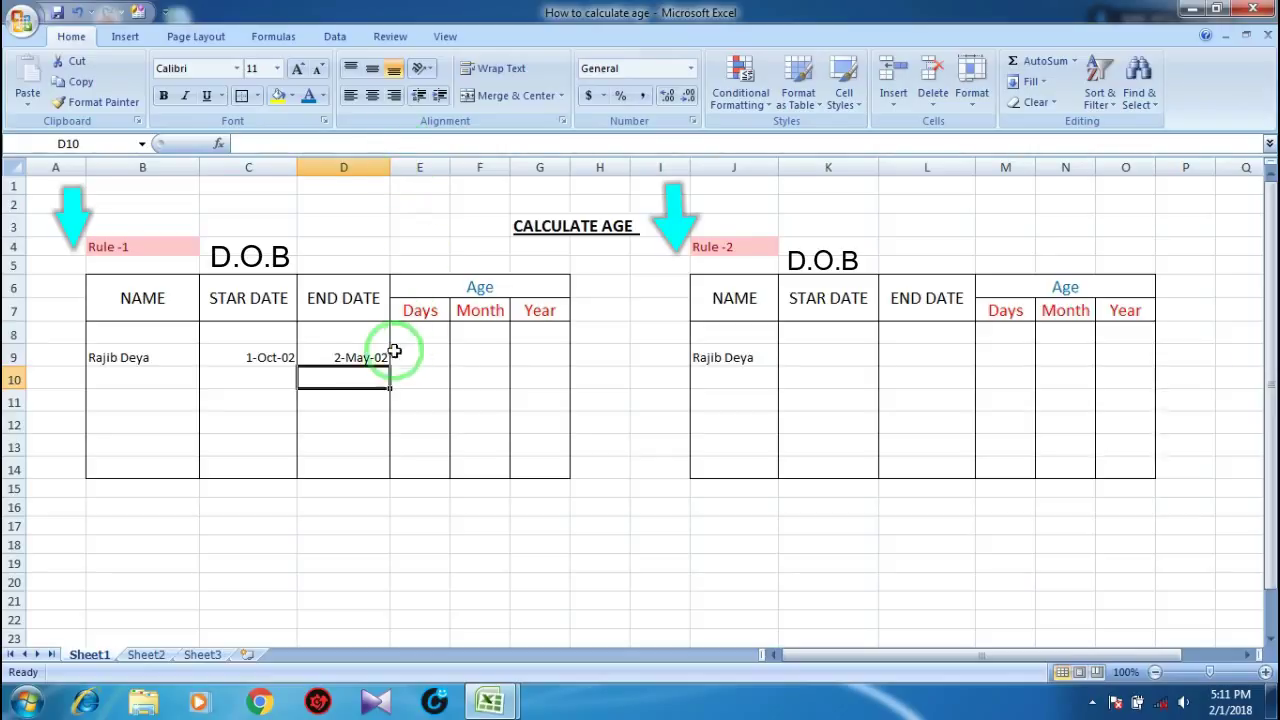
click(352, 357)
click(285, 143)
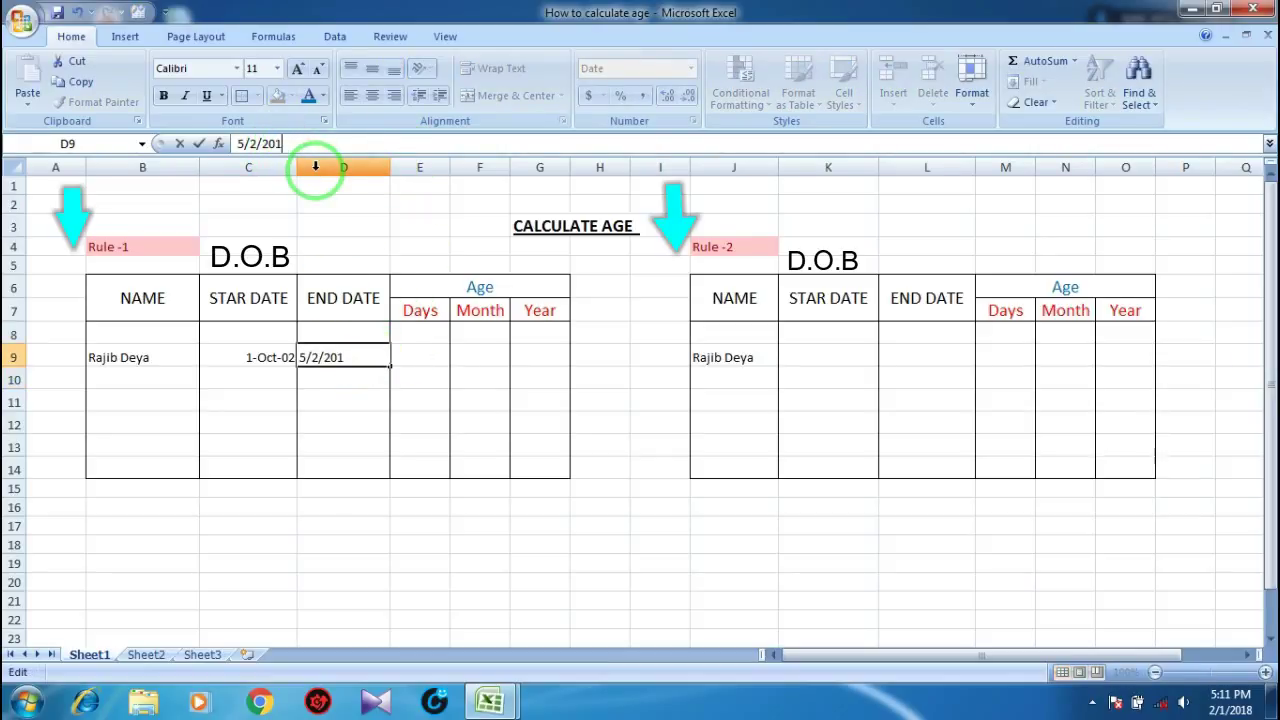
key(Return)
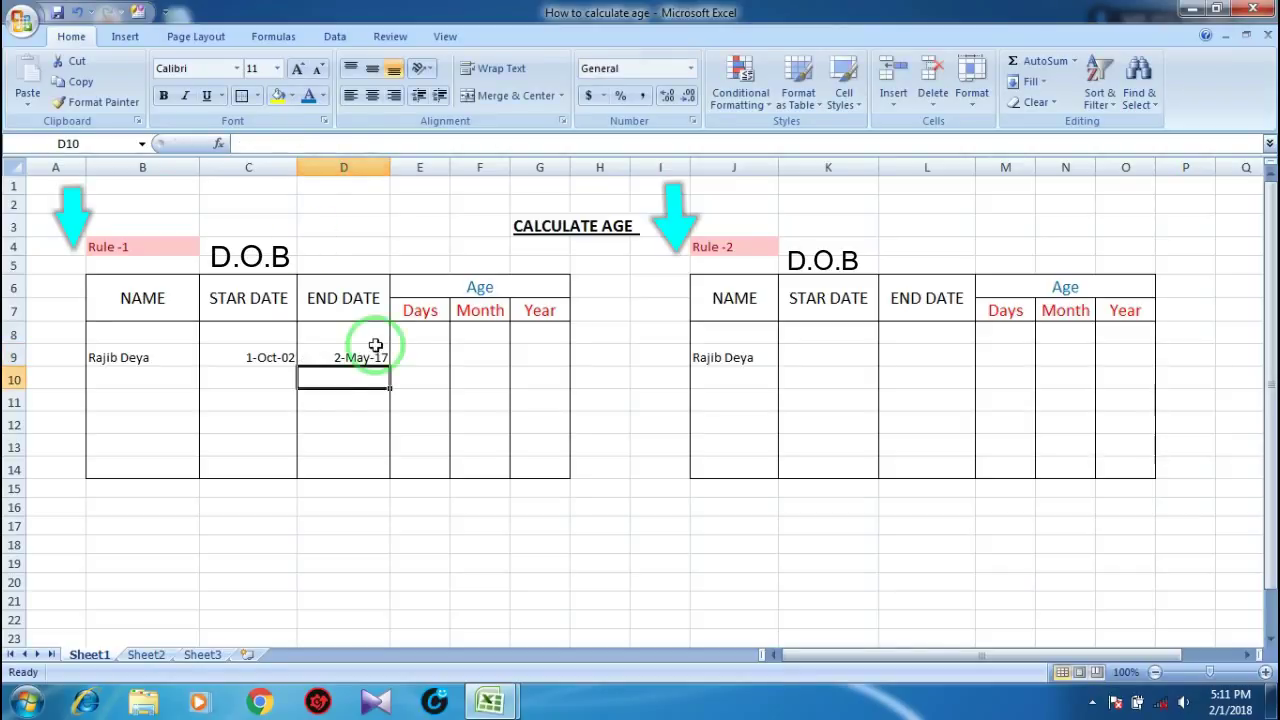
click(421, 356)
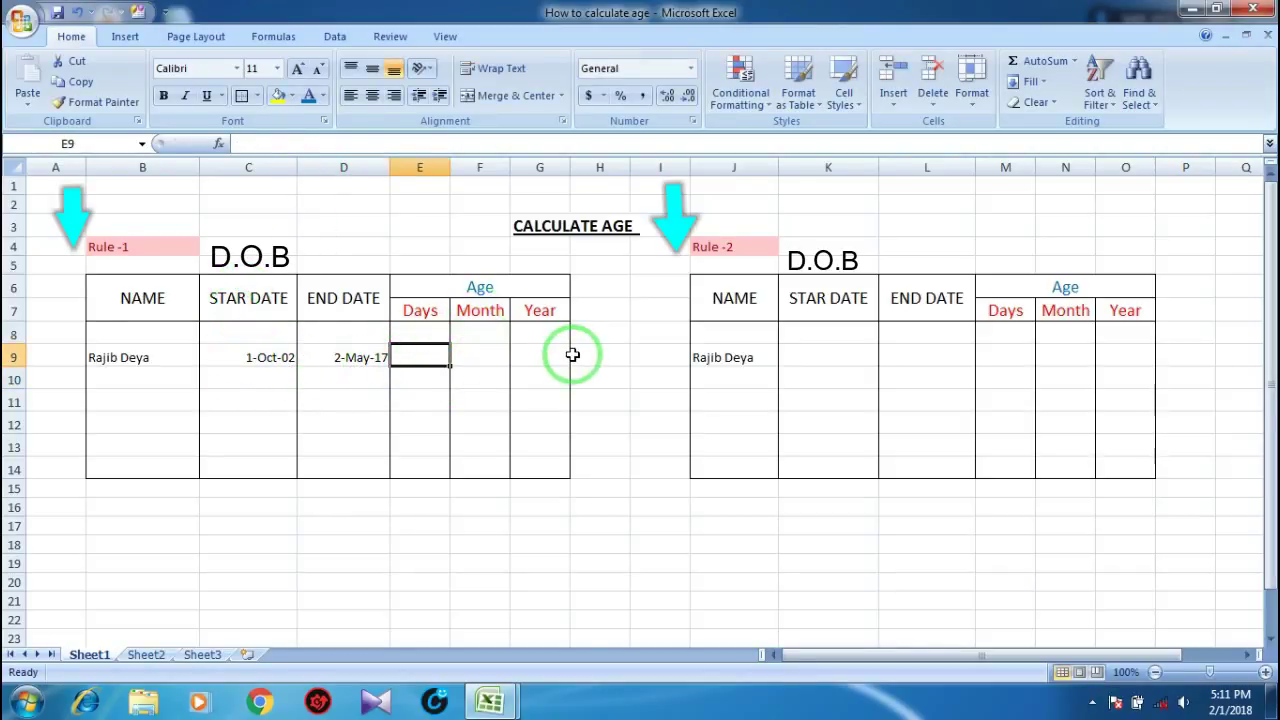
- Enter =DATEDIF(C9,D9,"md") in the Rule -1 Days cell E9, giving 1
click(124, 249)
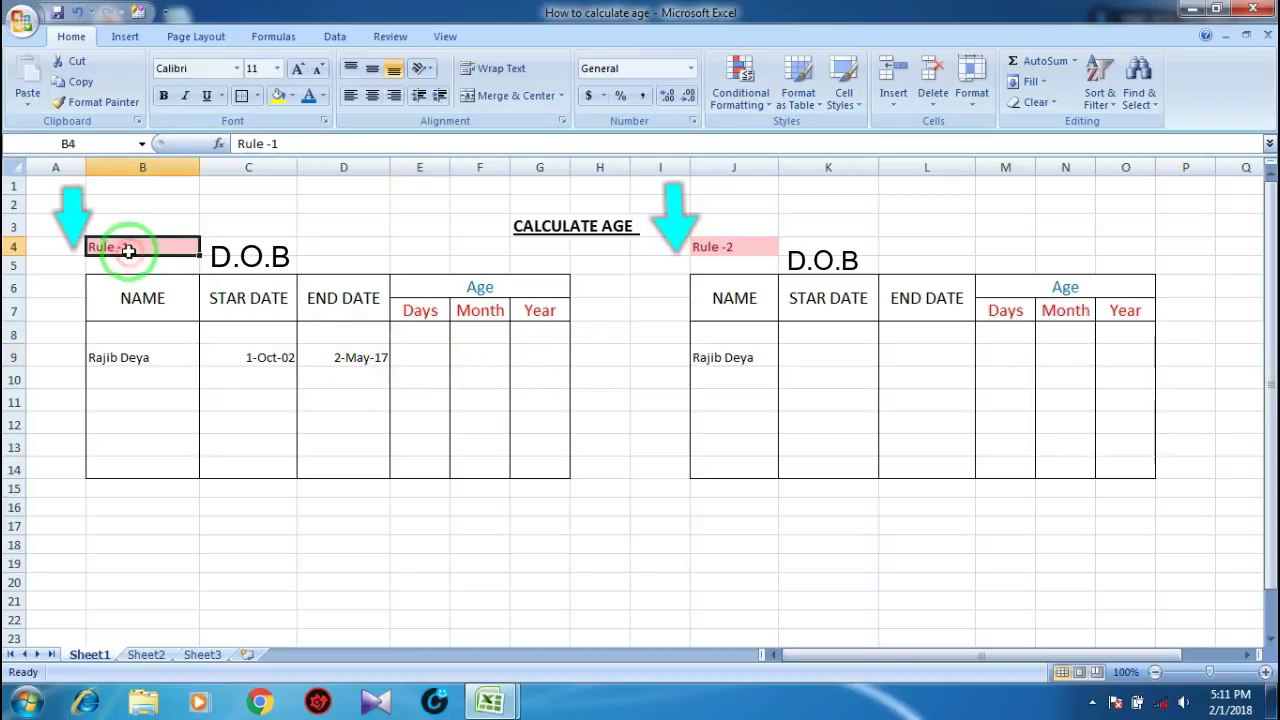
click(427, 359)
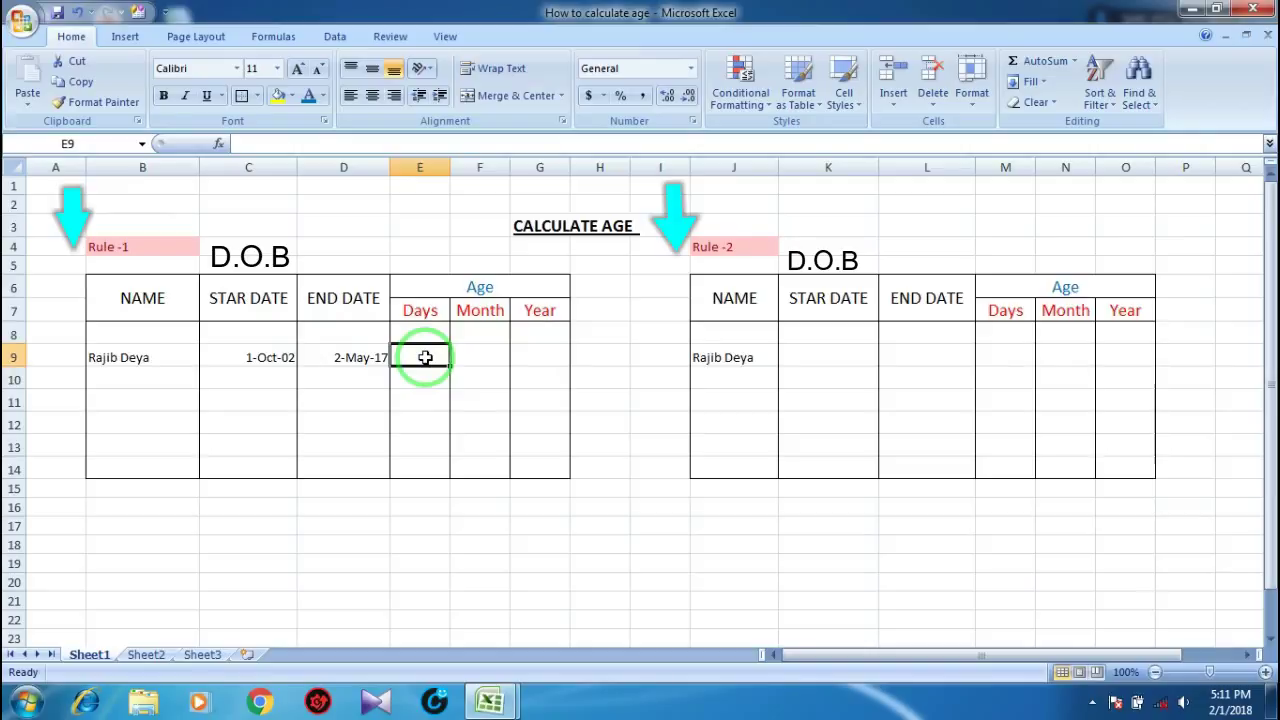
click(249, 143)
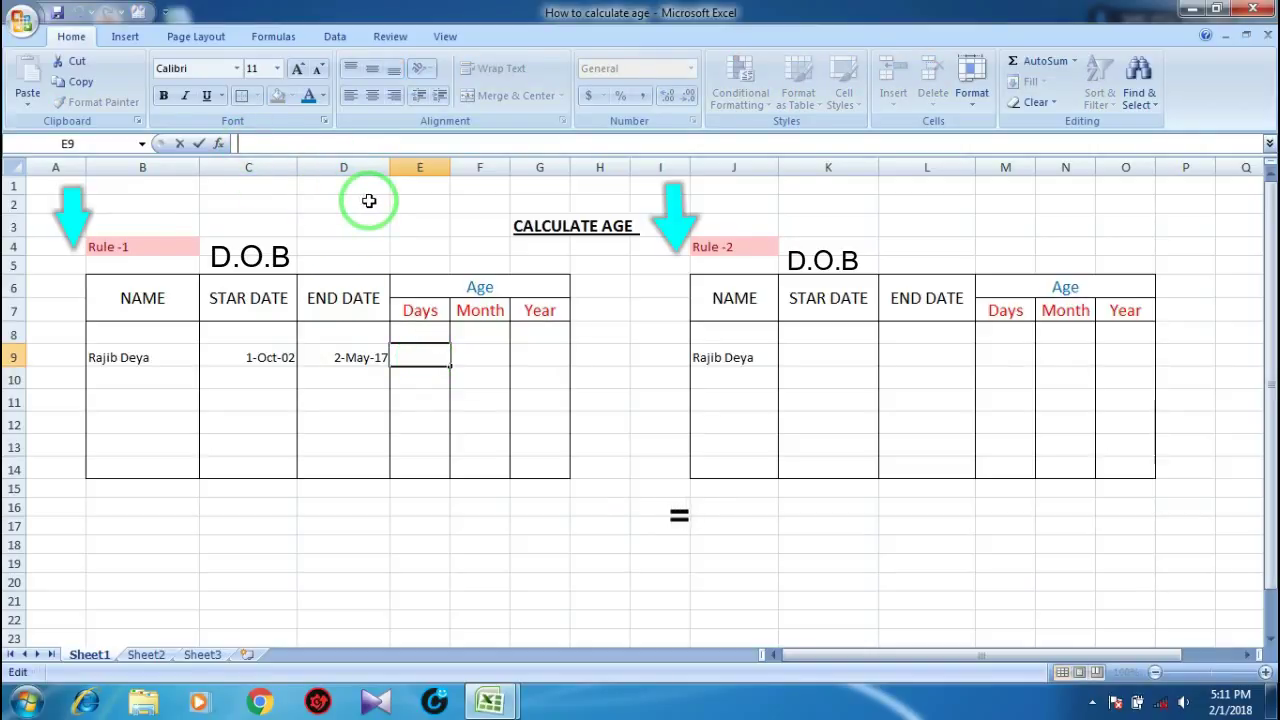
text(=)
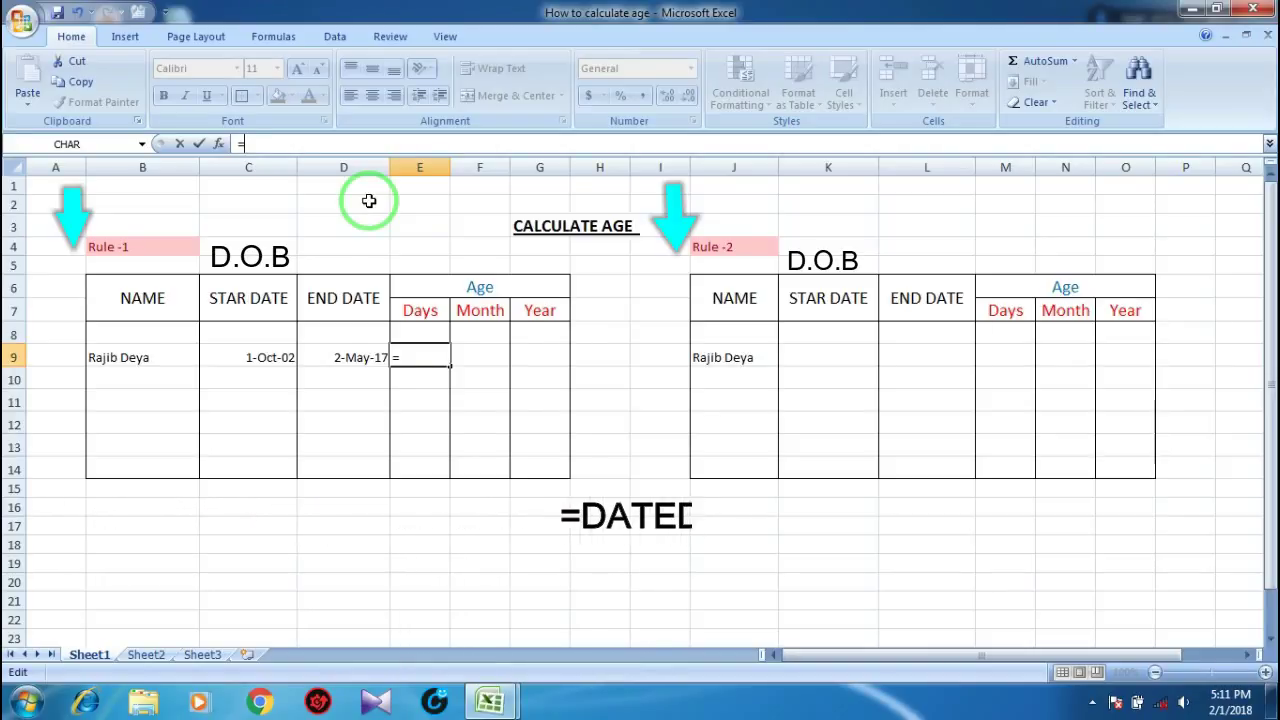
text(Datedif()
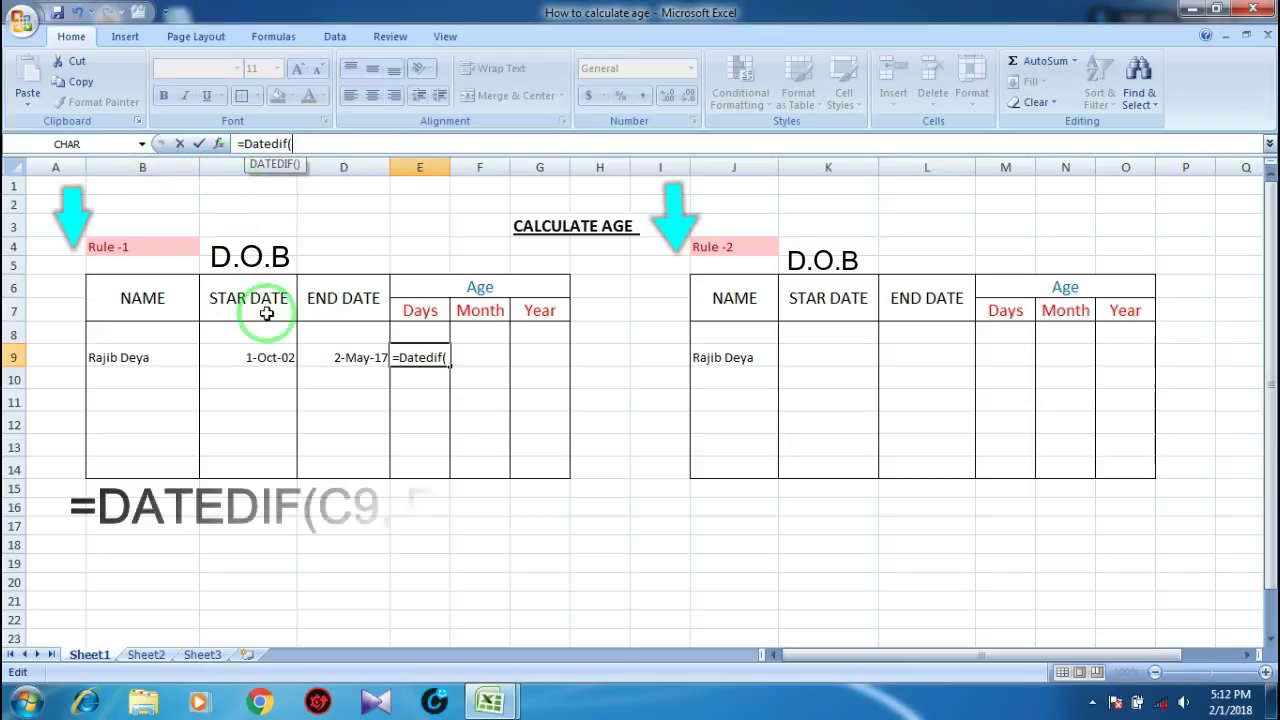
click(261, 360)
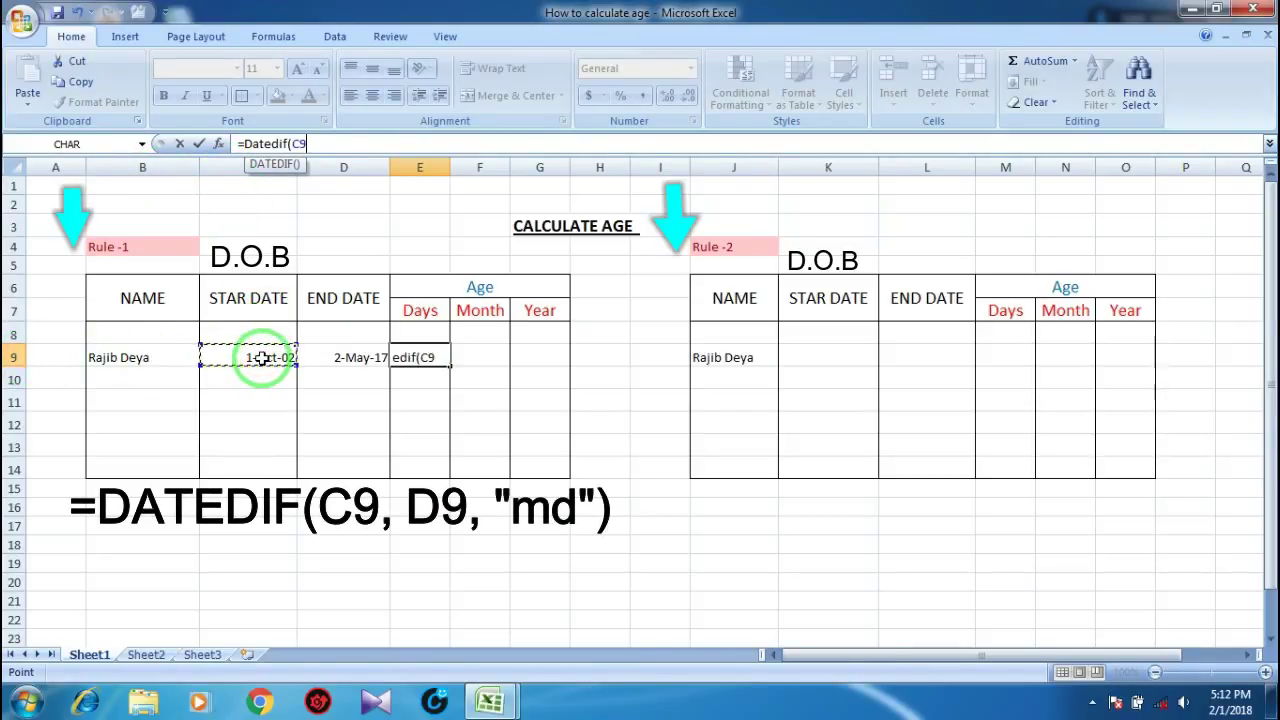
text(,D9)
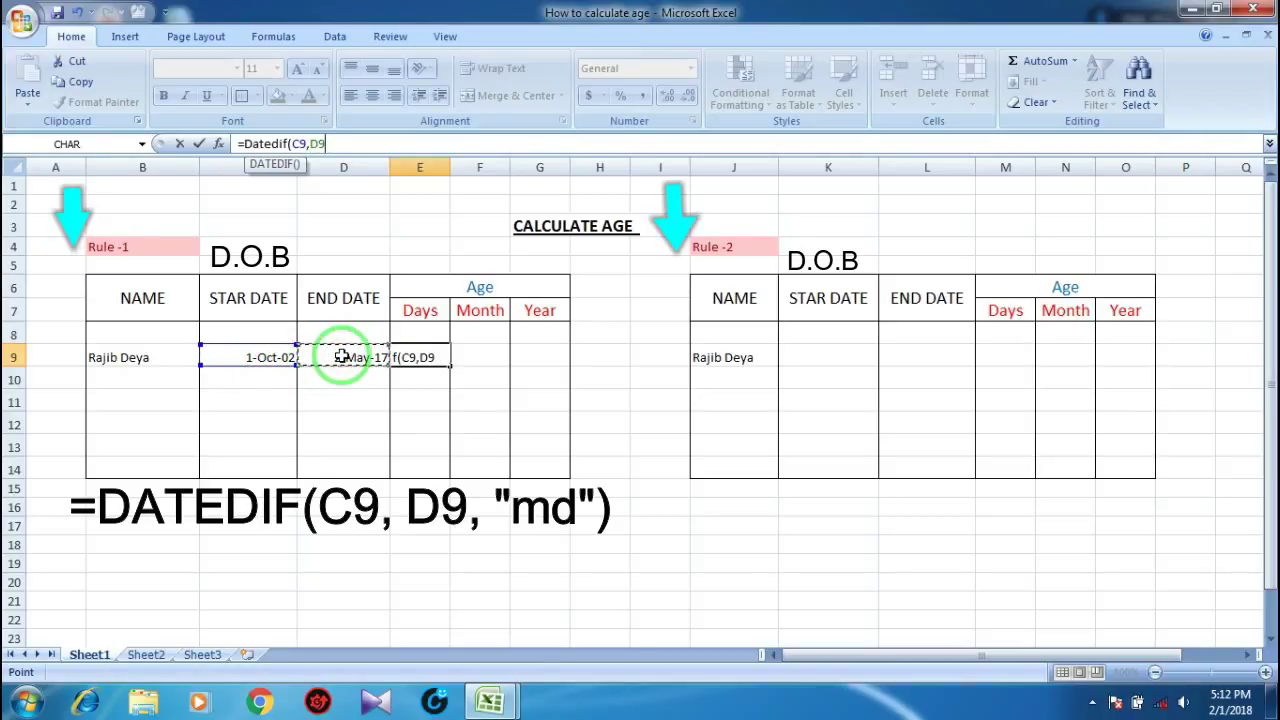
text(,")
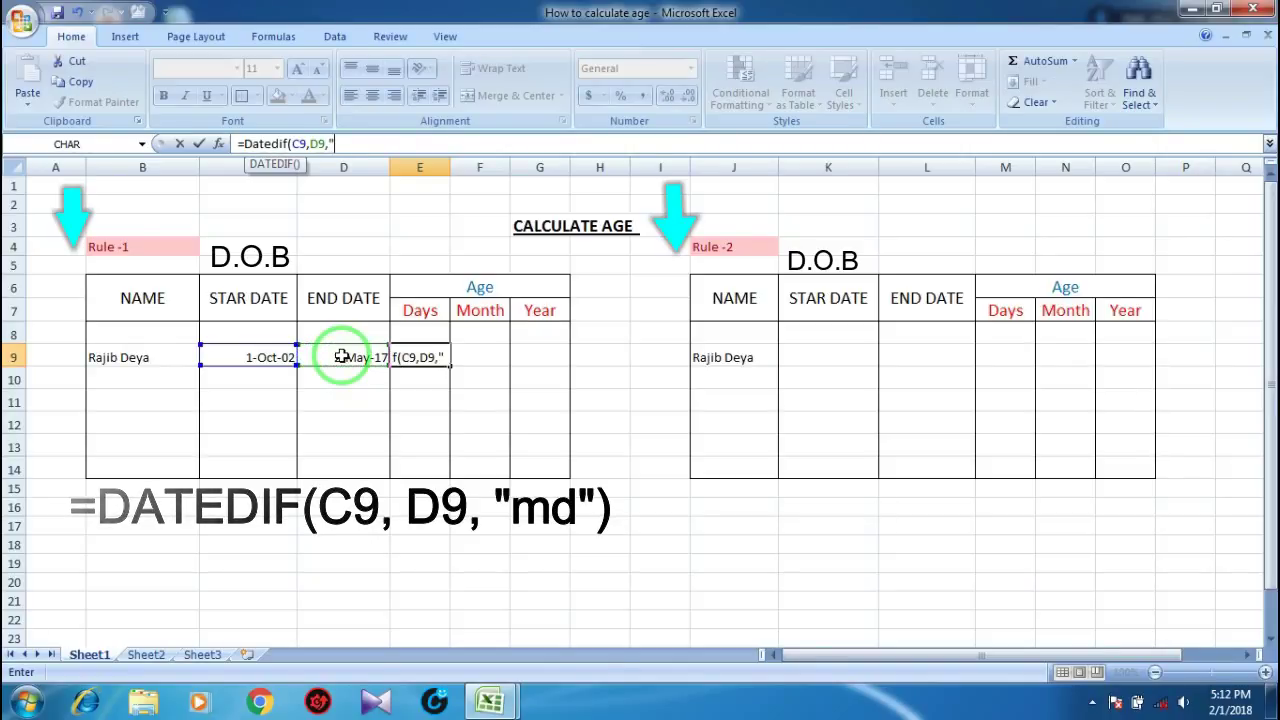
text(md)
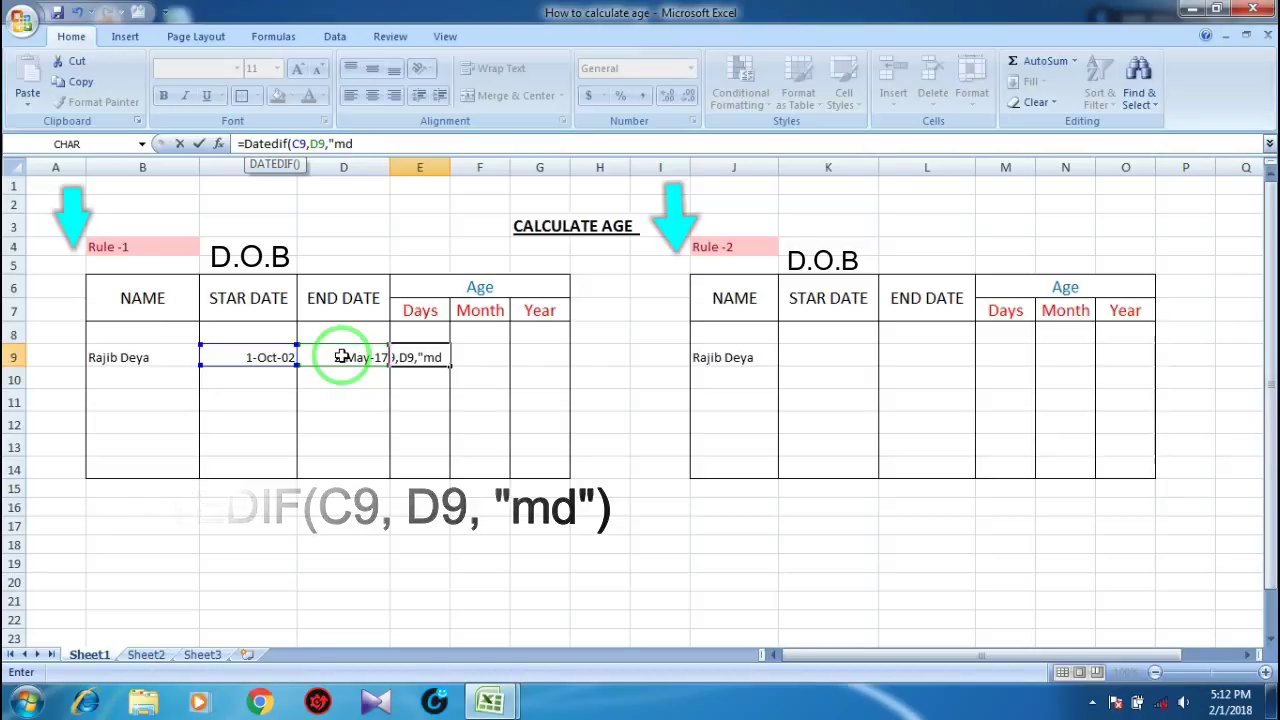
text("))
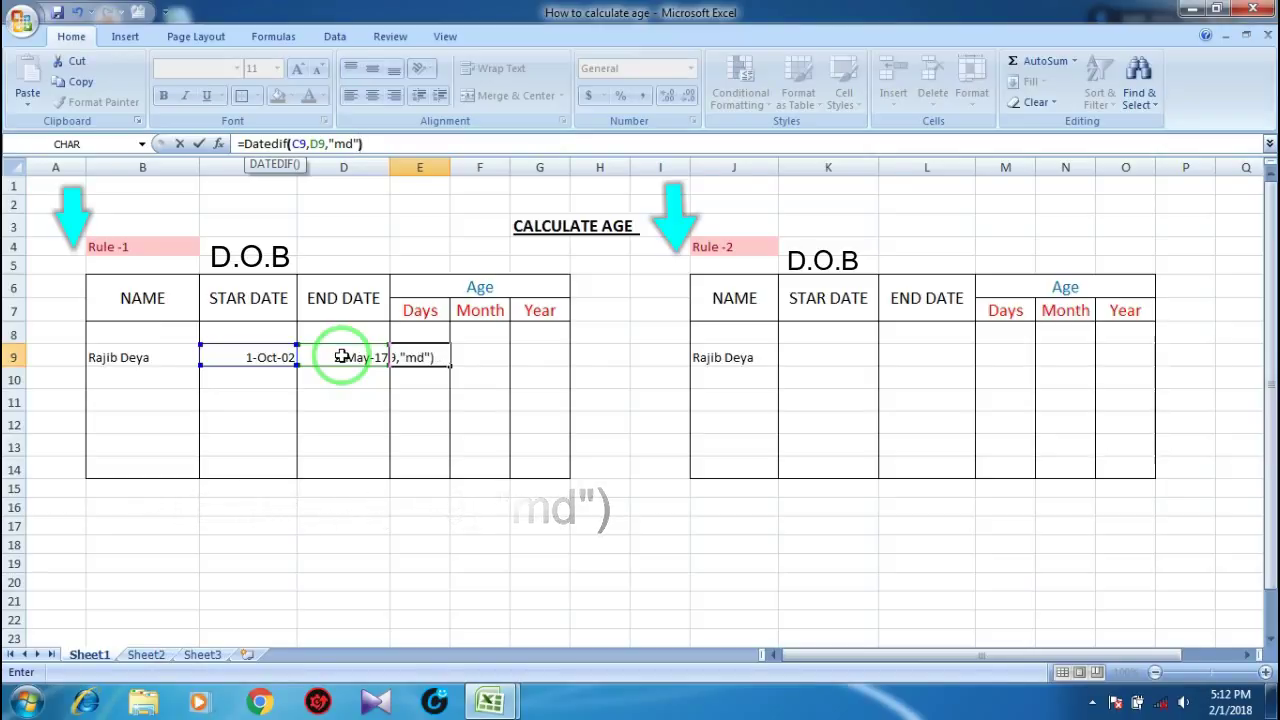
key(Return)
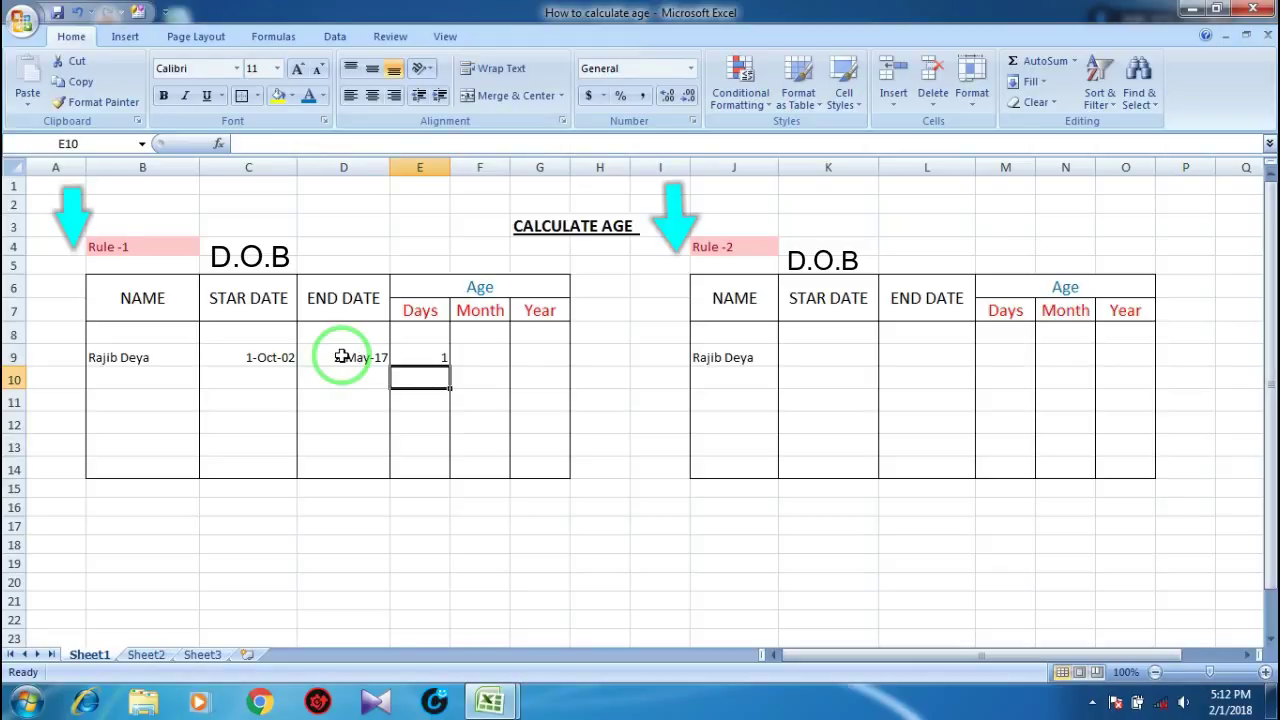
- Enter =DATEDIF(C9,D9,"ym") in the Rule -1 Month cell F9, giving 7
click(424, 356)
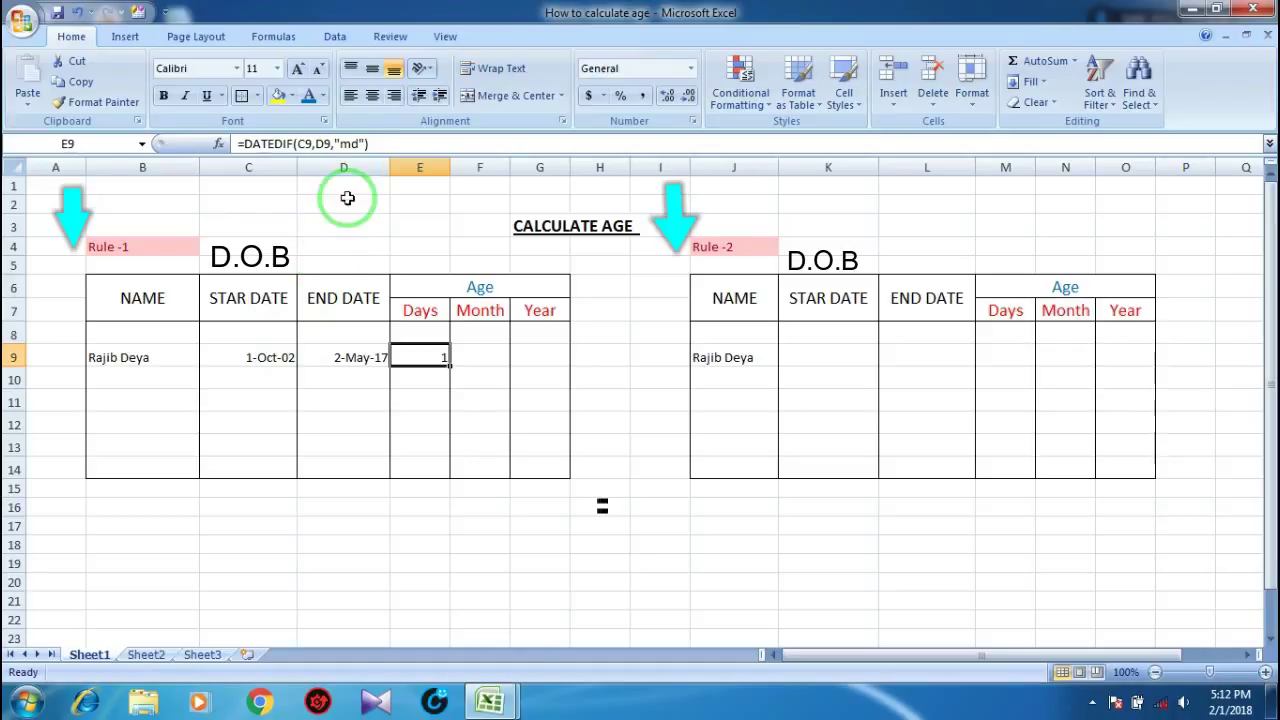
click(478, 356)
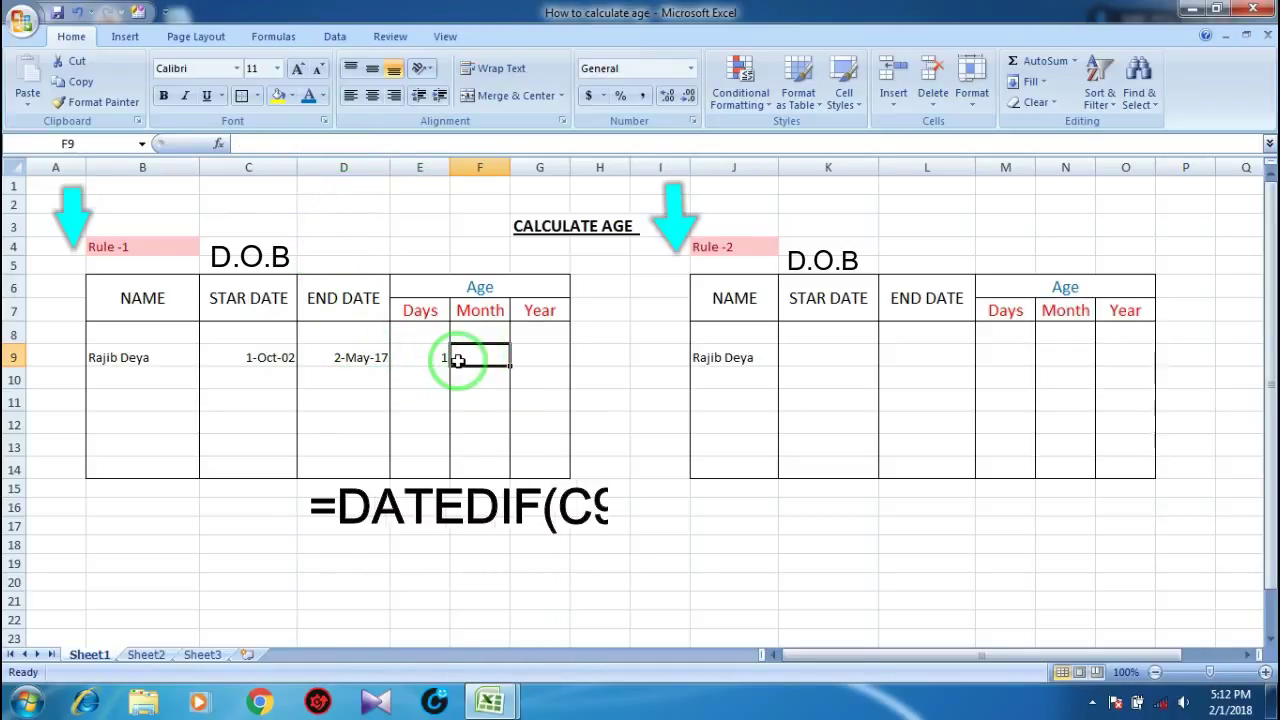
text(=)
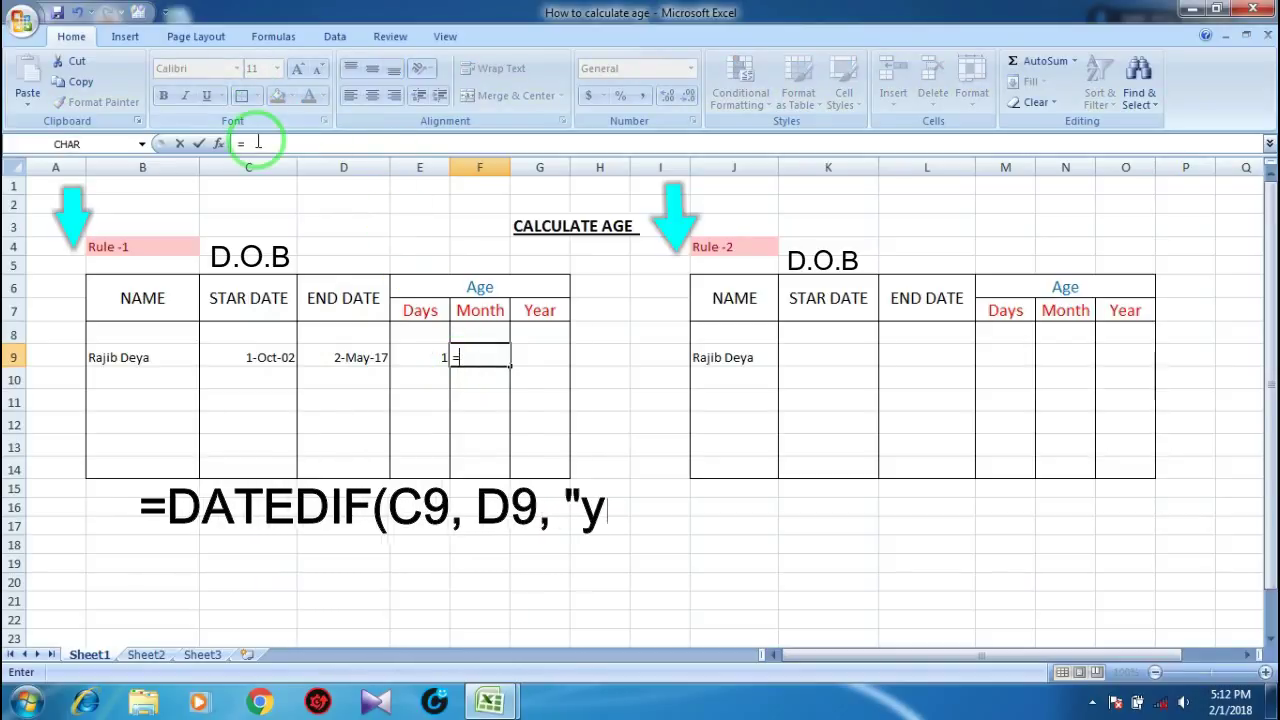
click(285, 147)
text(date)
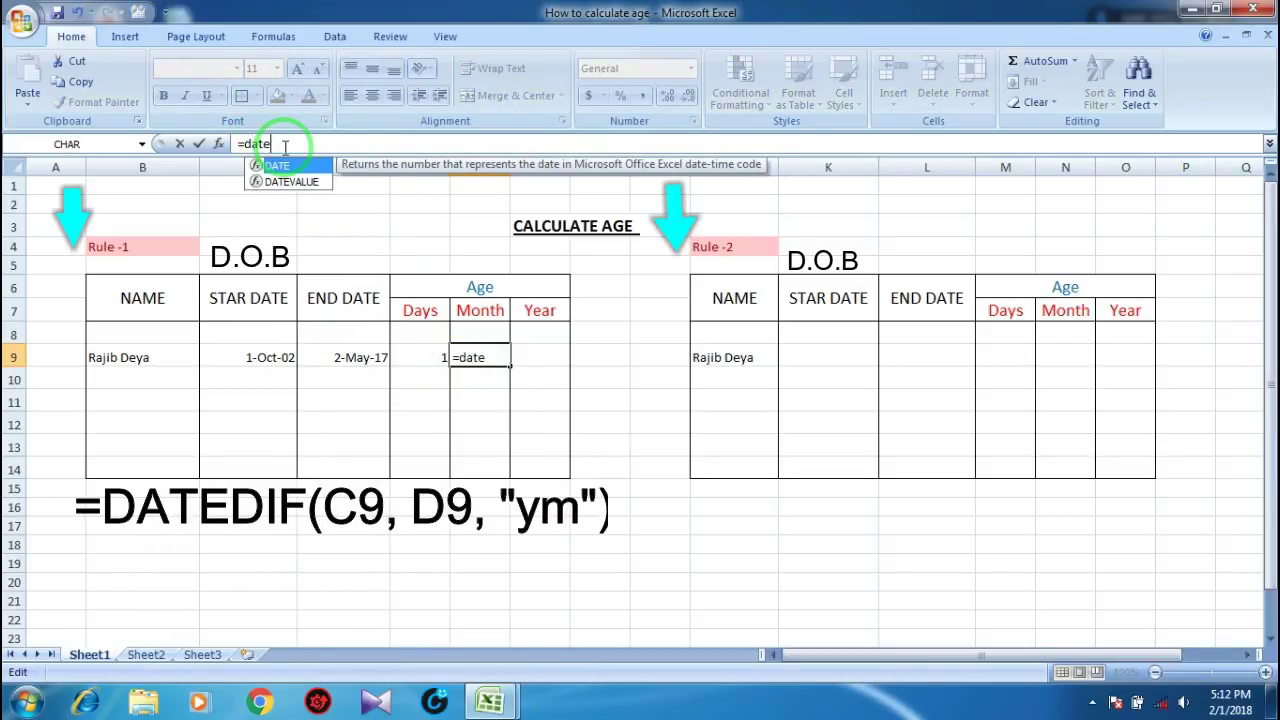
text(dif(C9)
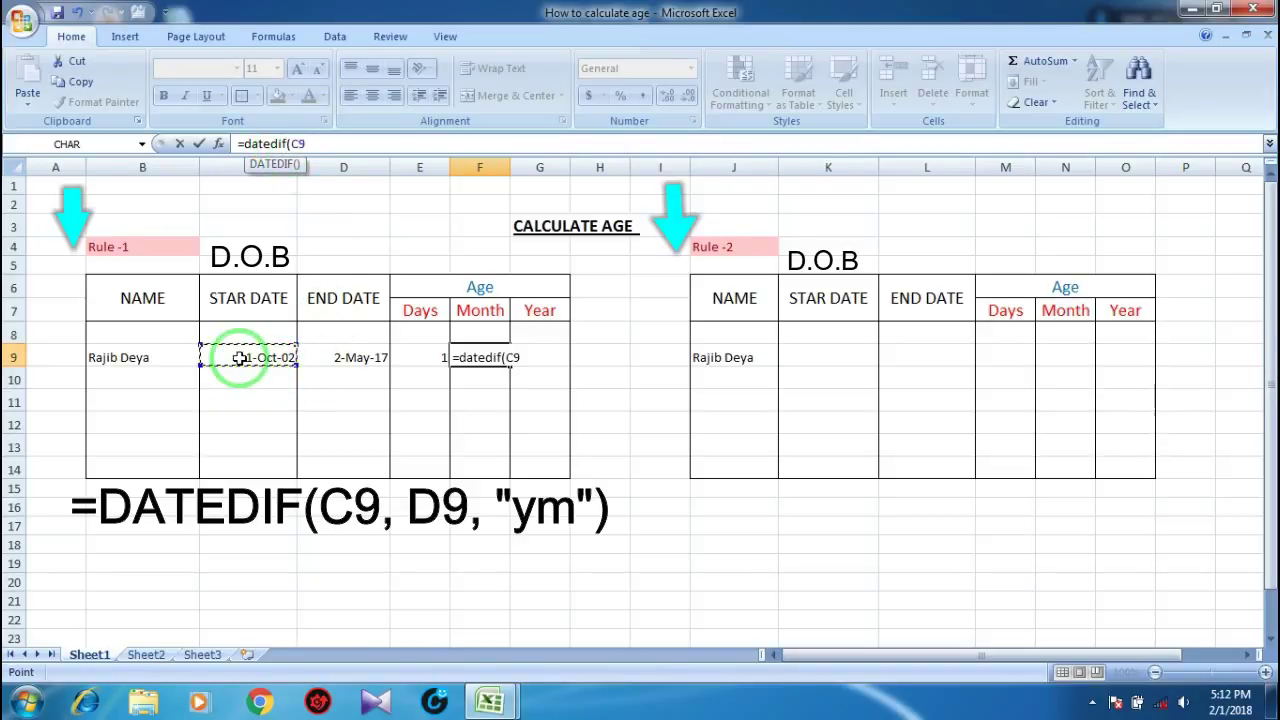
text(,D9,)
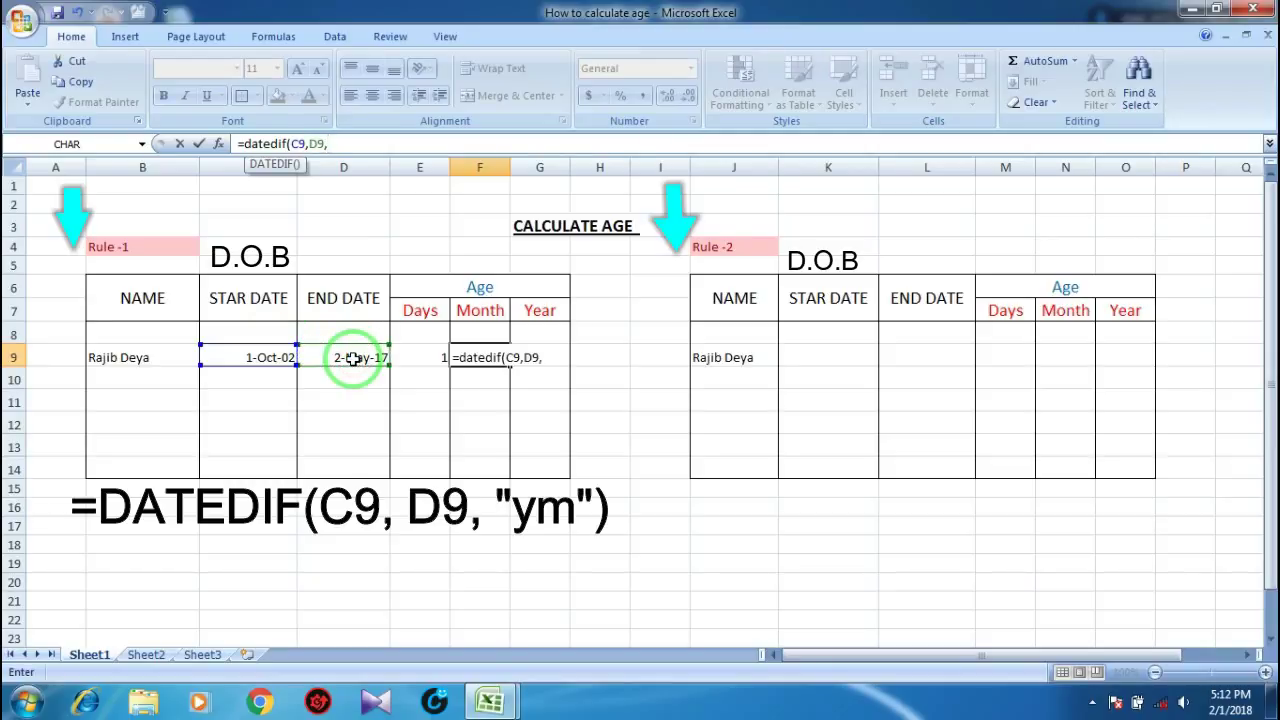
text(")
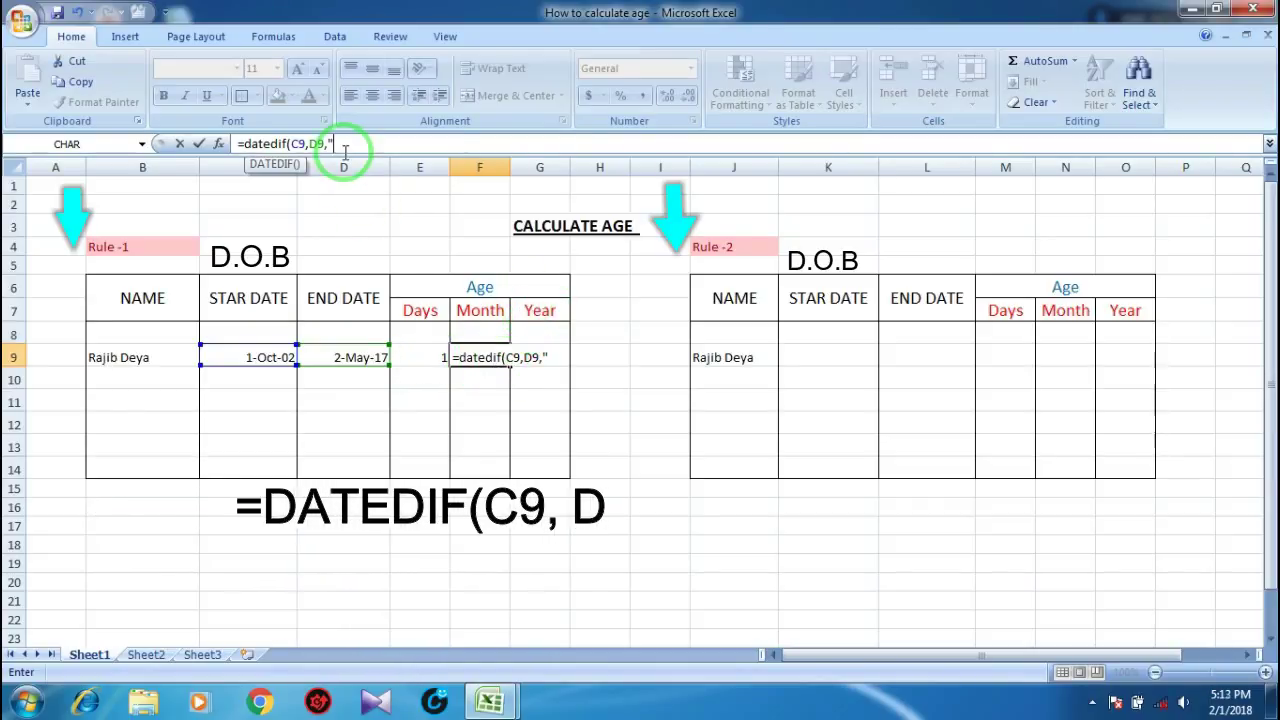
text(ym")
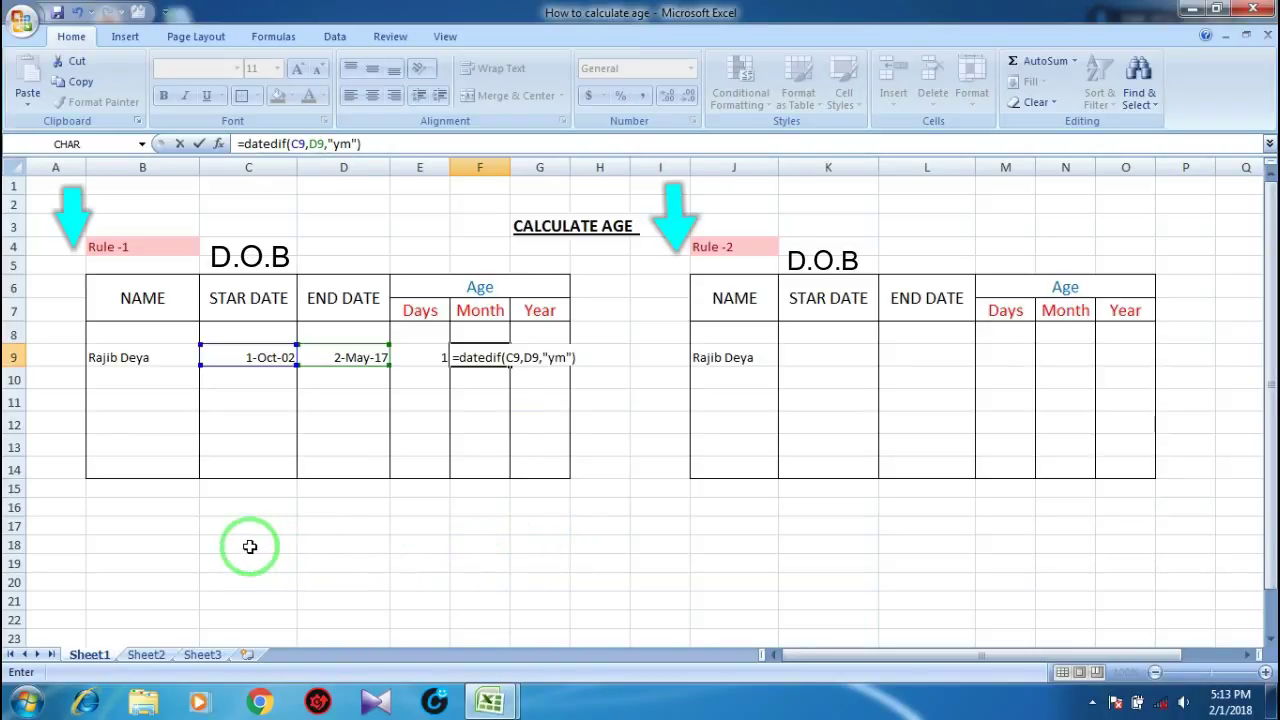
key(Return)
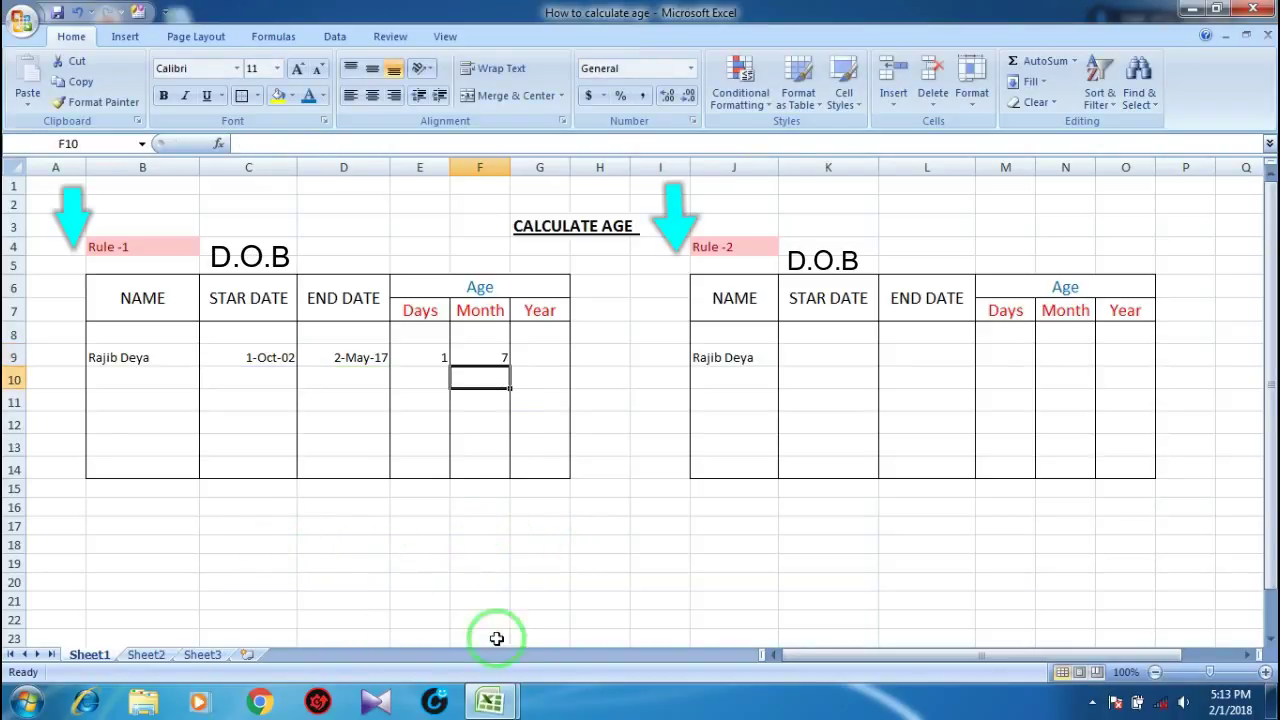
- Enter =DATEDIF(C9,D9,"y") in the Rule -1 Year cell G9, giving 14
click(482, 352)
click(542, 358)
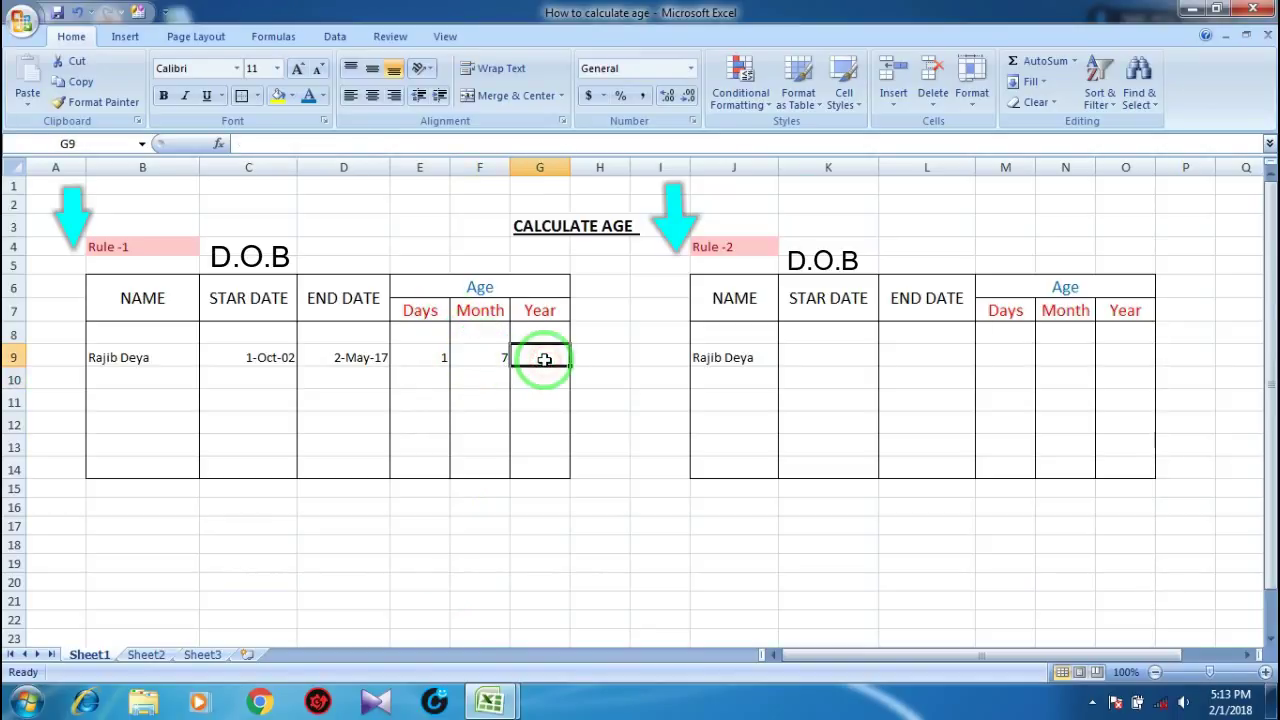
text(=D)
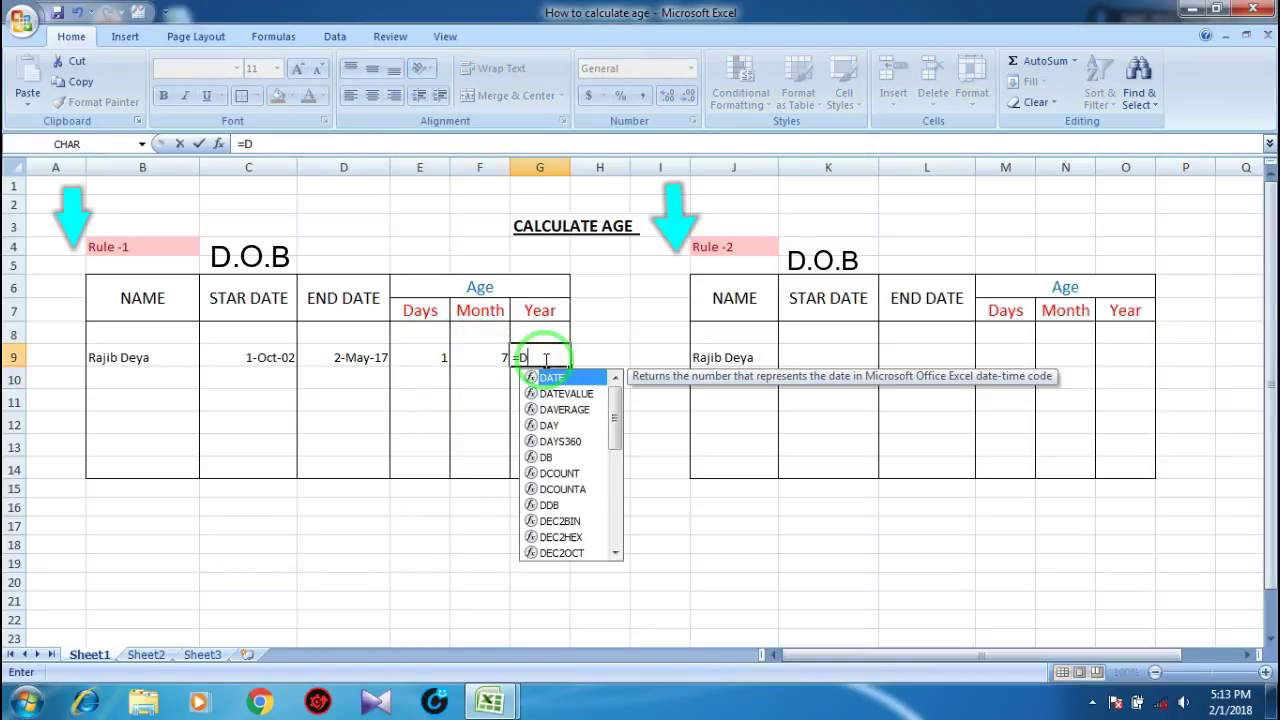
text(atedif()
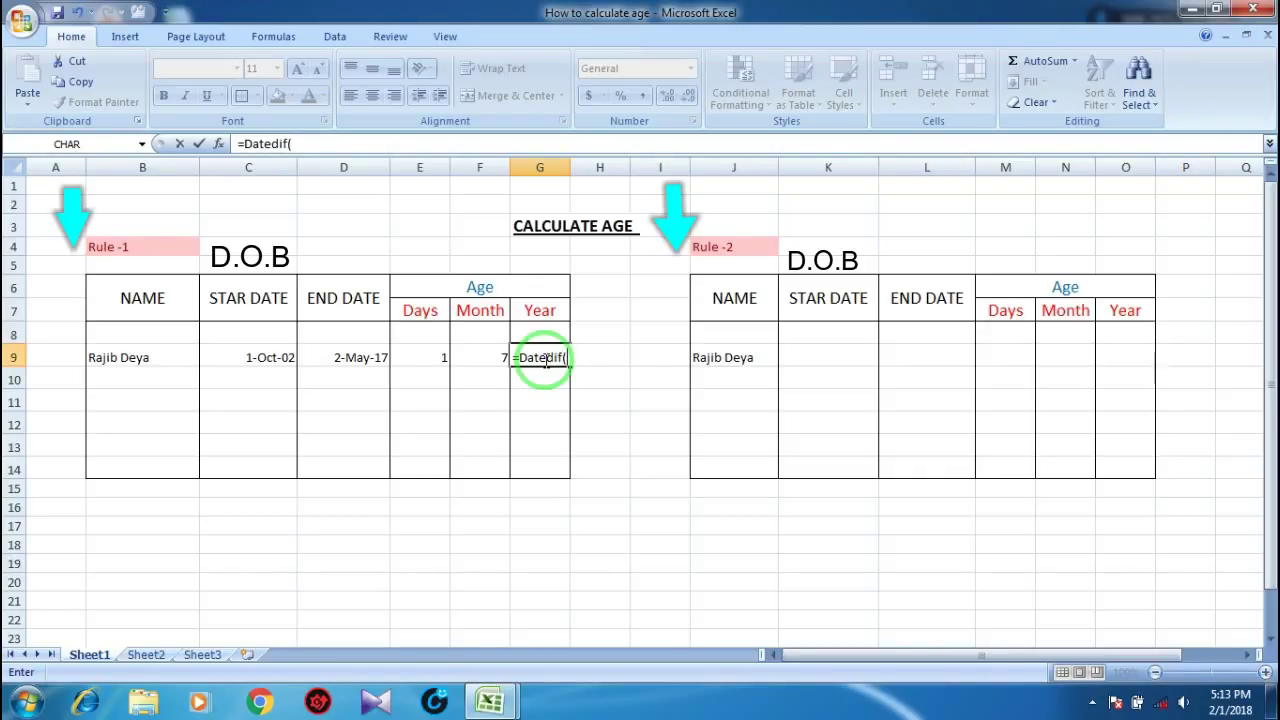
click(255, 358)
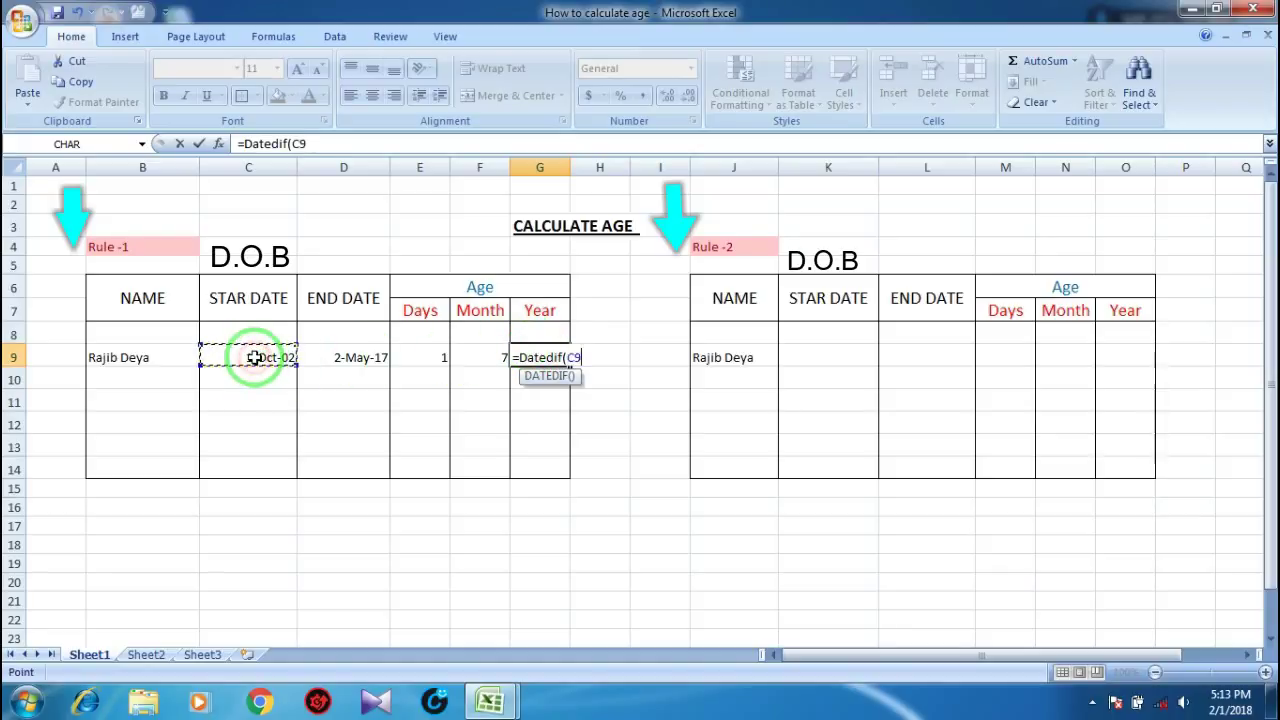
text(,)
click(370, 360)
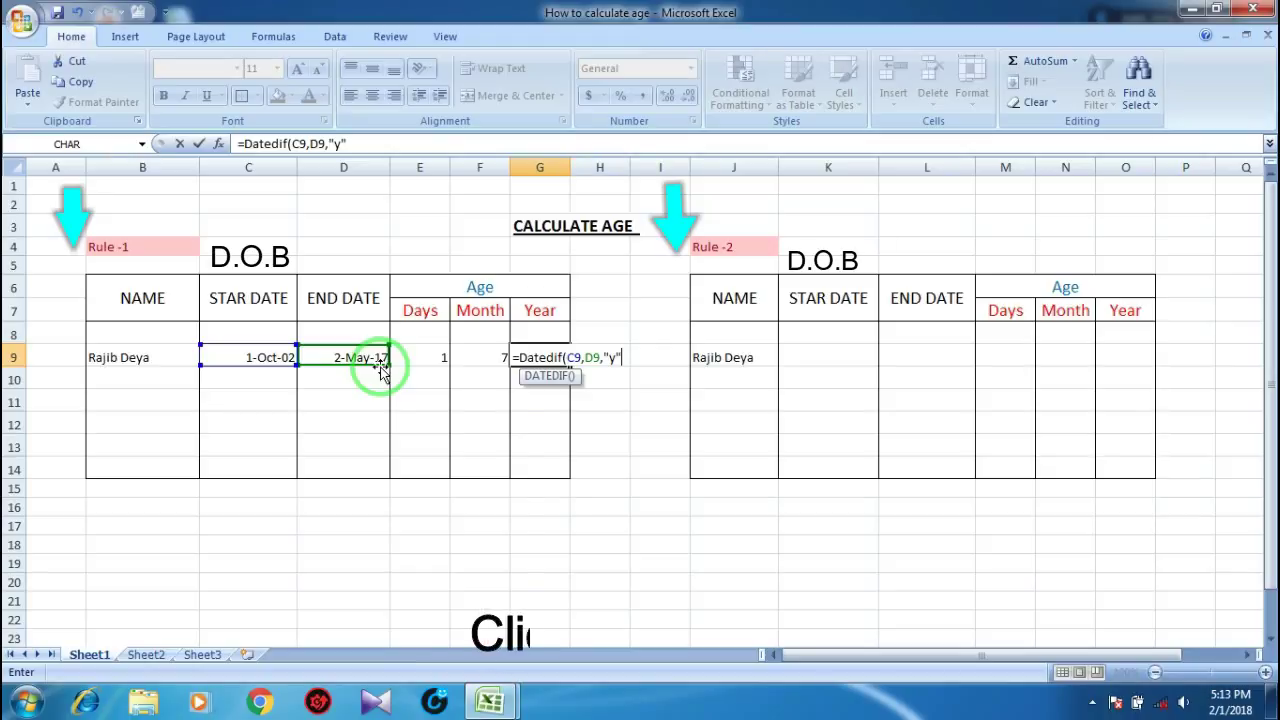
text())
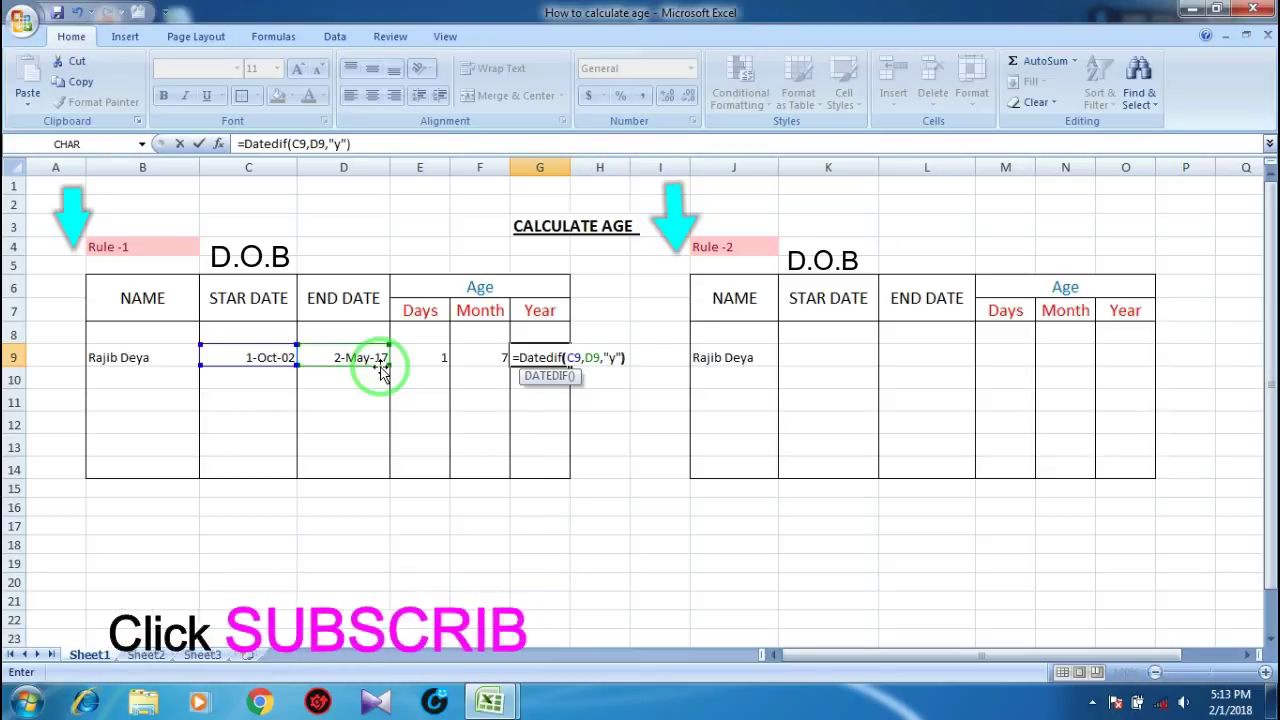
key(Return)
click(528, 358)
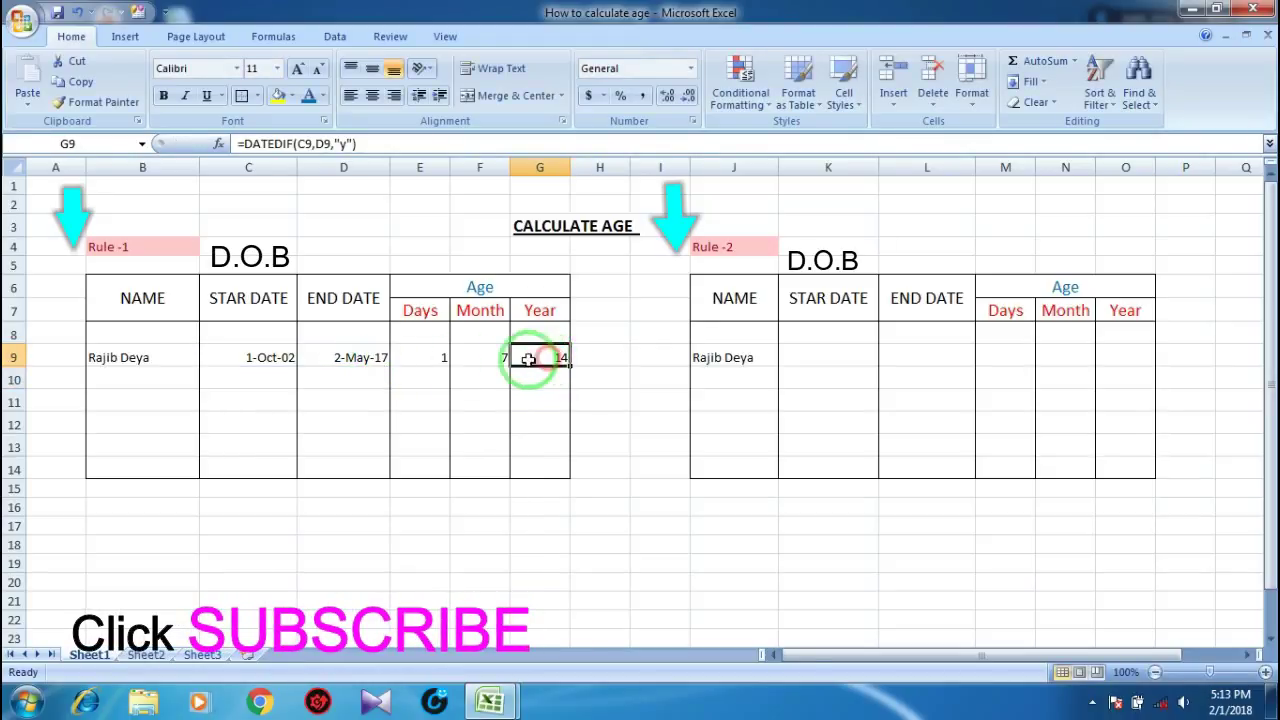
click(476, 358)
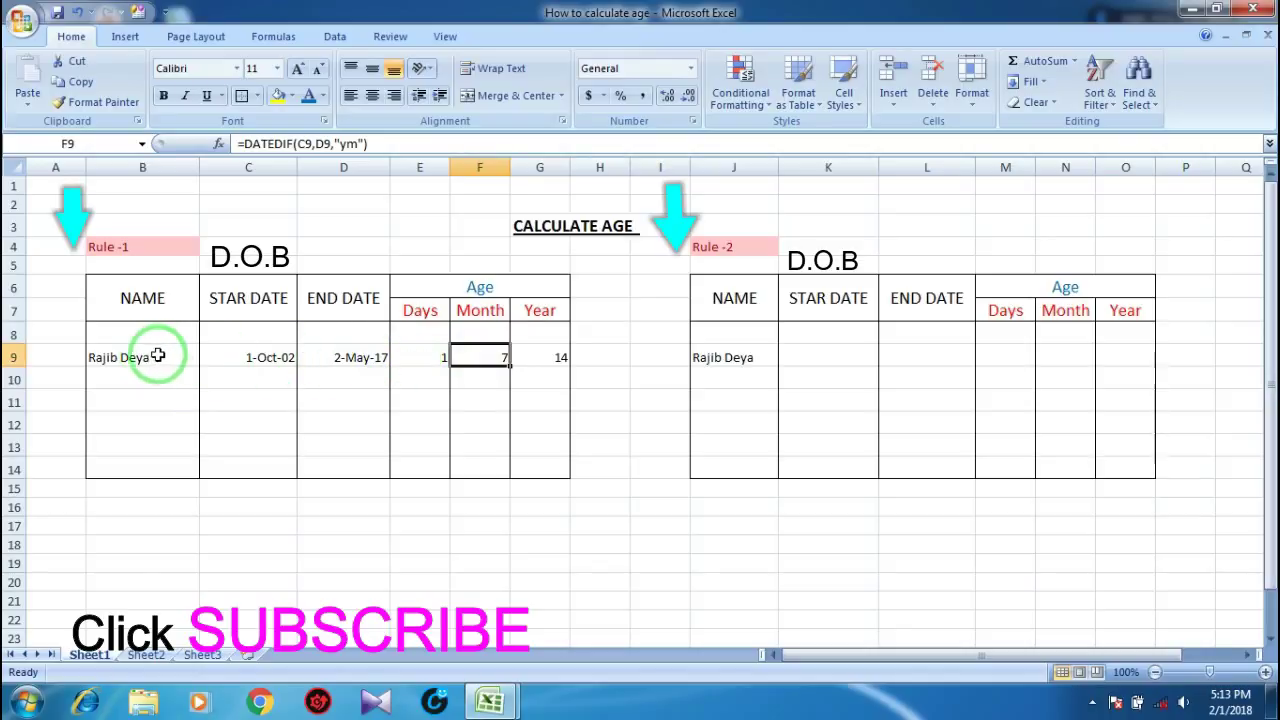
- Centre the dates and age results in C9:G9 and review each formula
drag(232, 357, 552, 358)
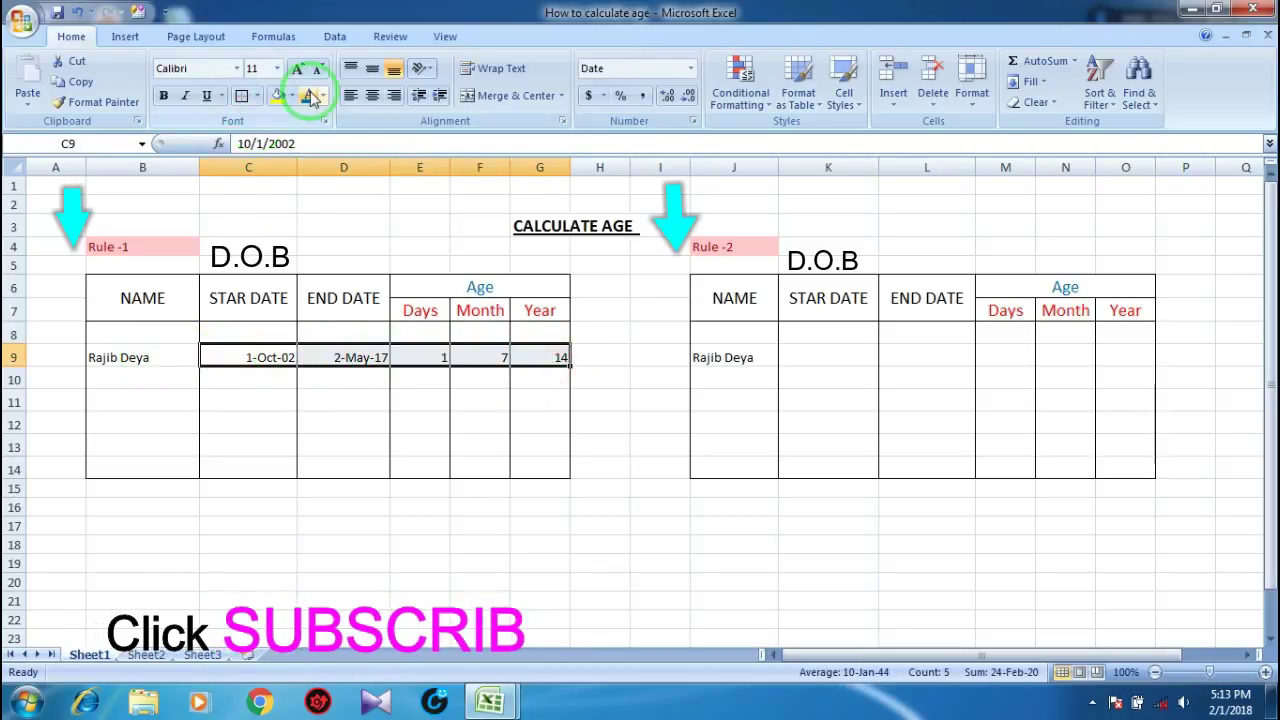
click(371, 95)
click(585, 426)
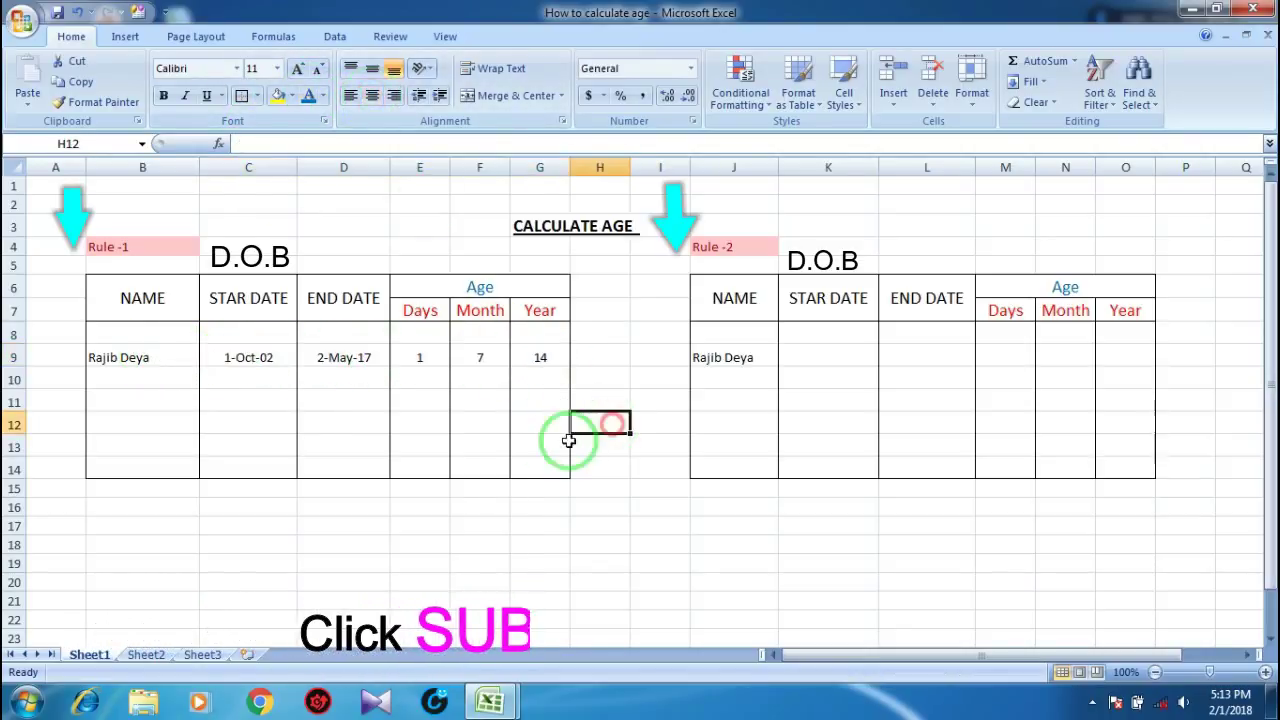
click(446, 357)
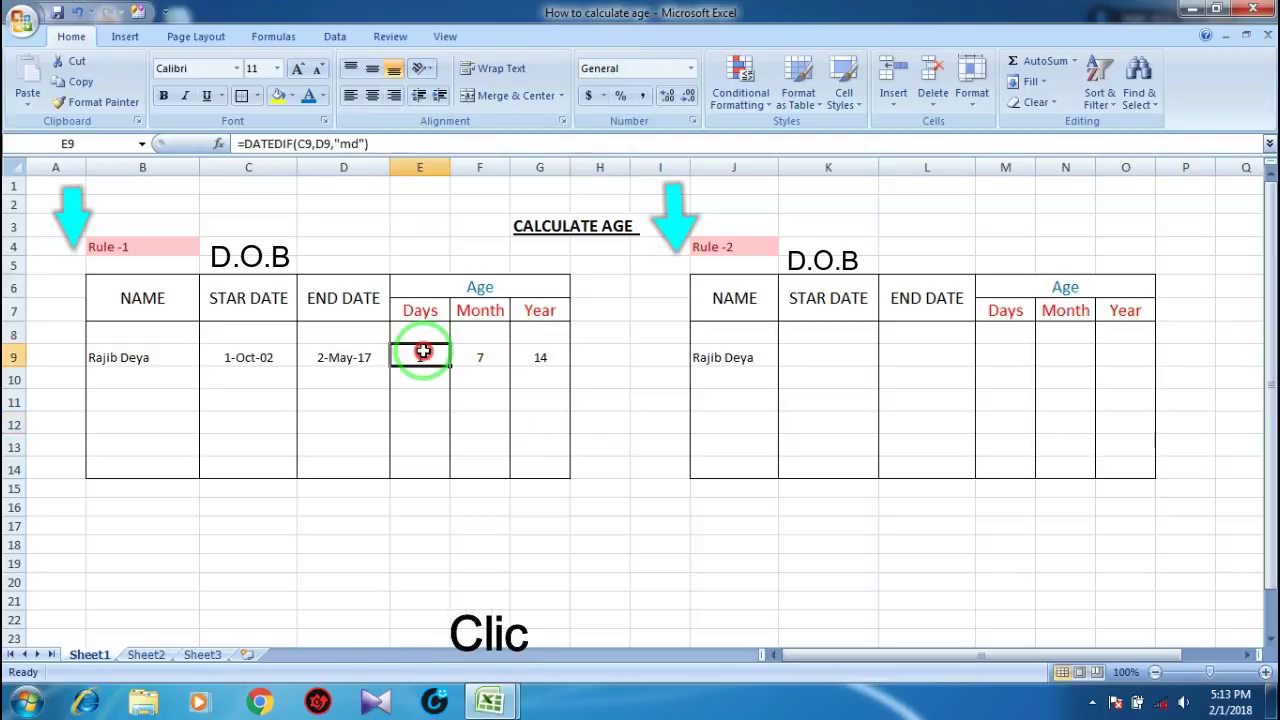
click(485, 357)
click(548, 357)
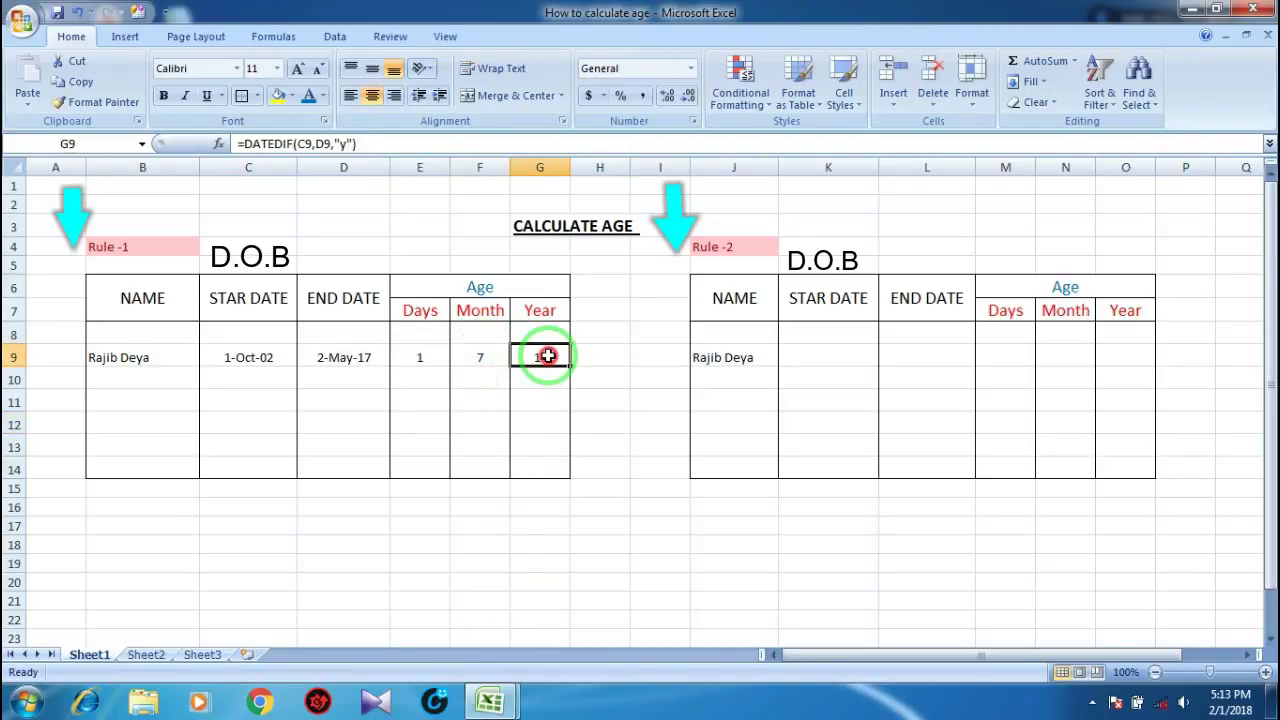
click(545, 355)
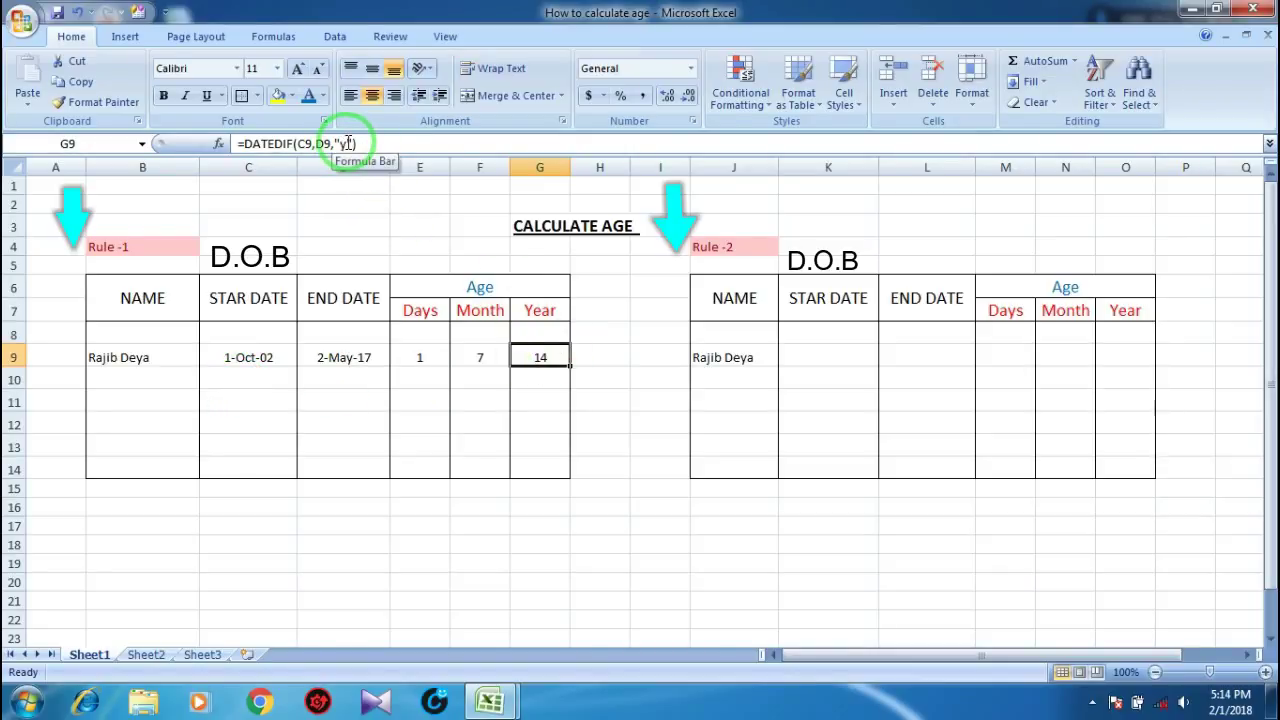
- Re-commit the F9 "ym" and E9 "md" formulas so they display 7 and 1
click(474, 357)
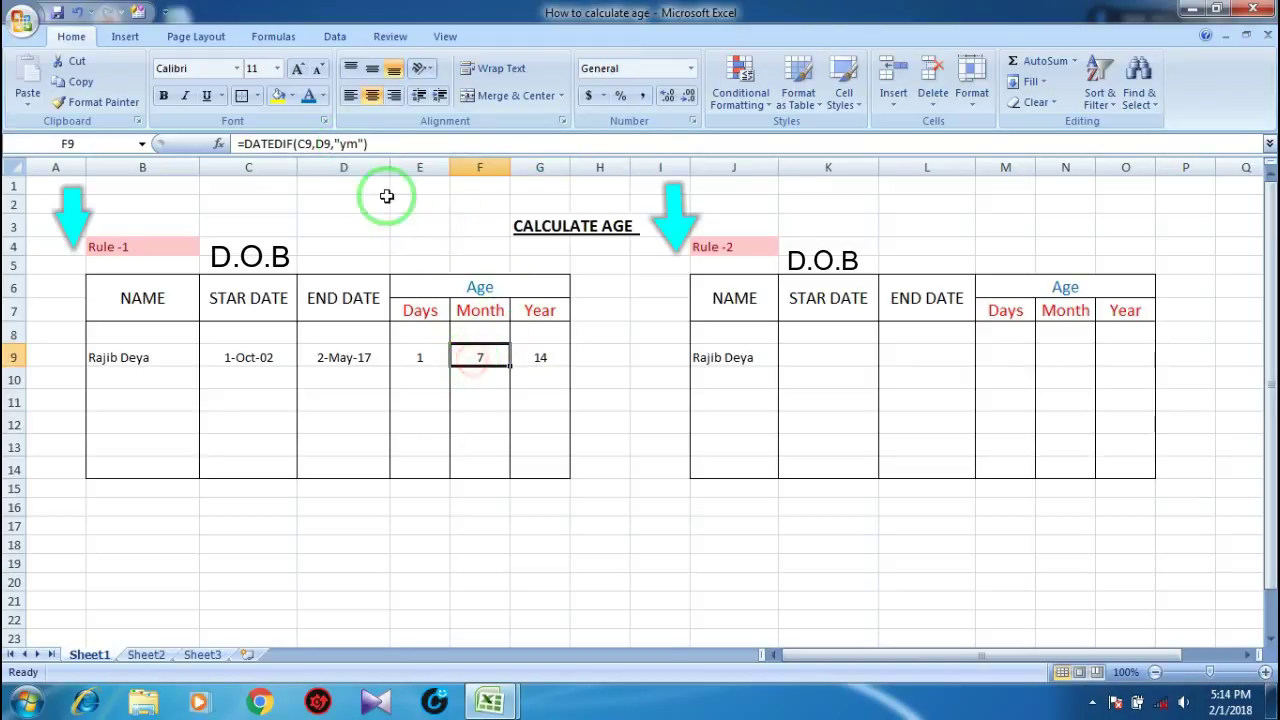
double_click(350, 143)
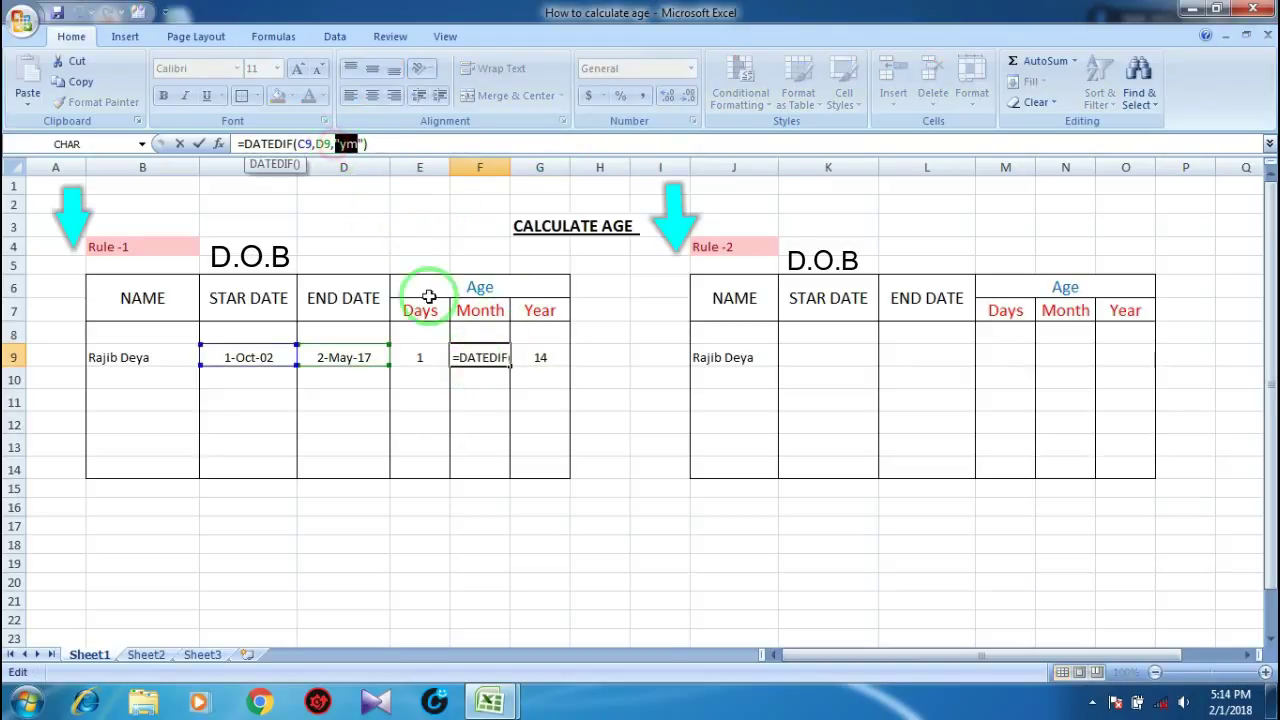
click(398, 144)
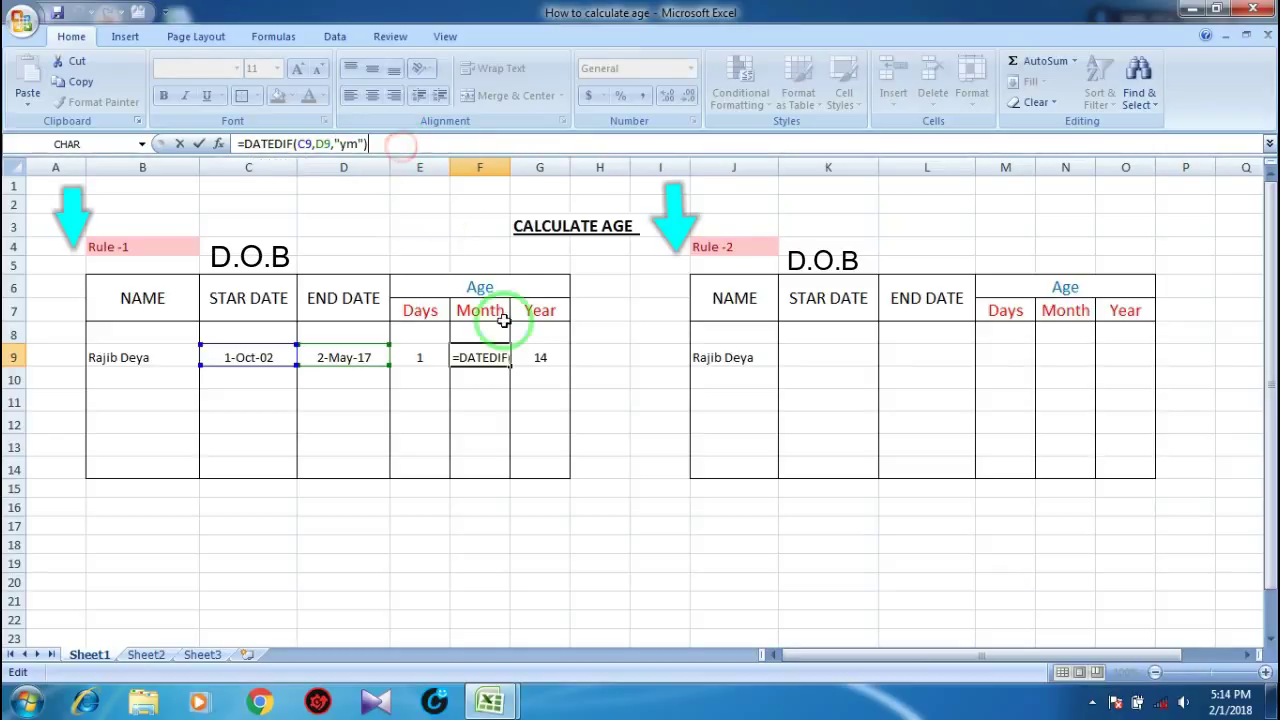
click(420, 352)
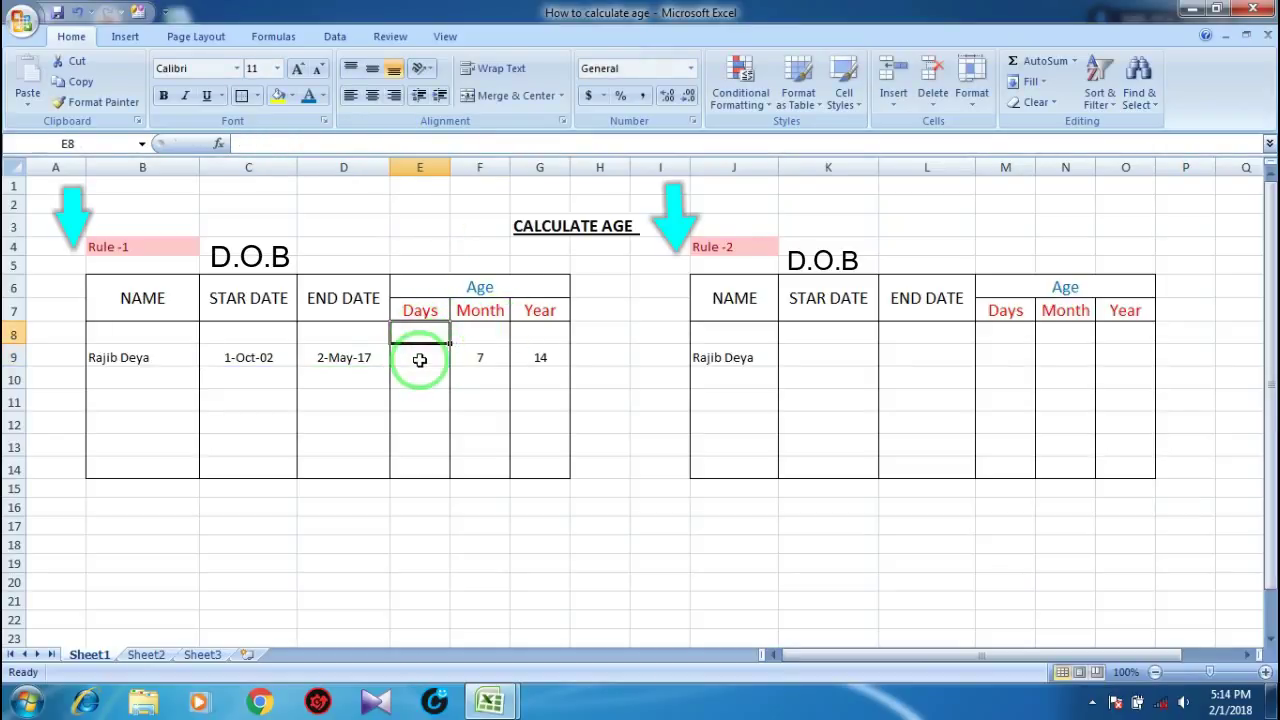
double_click(345, 144)
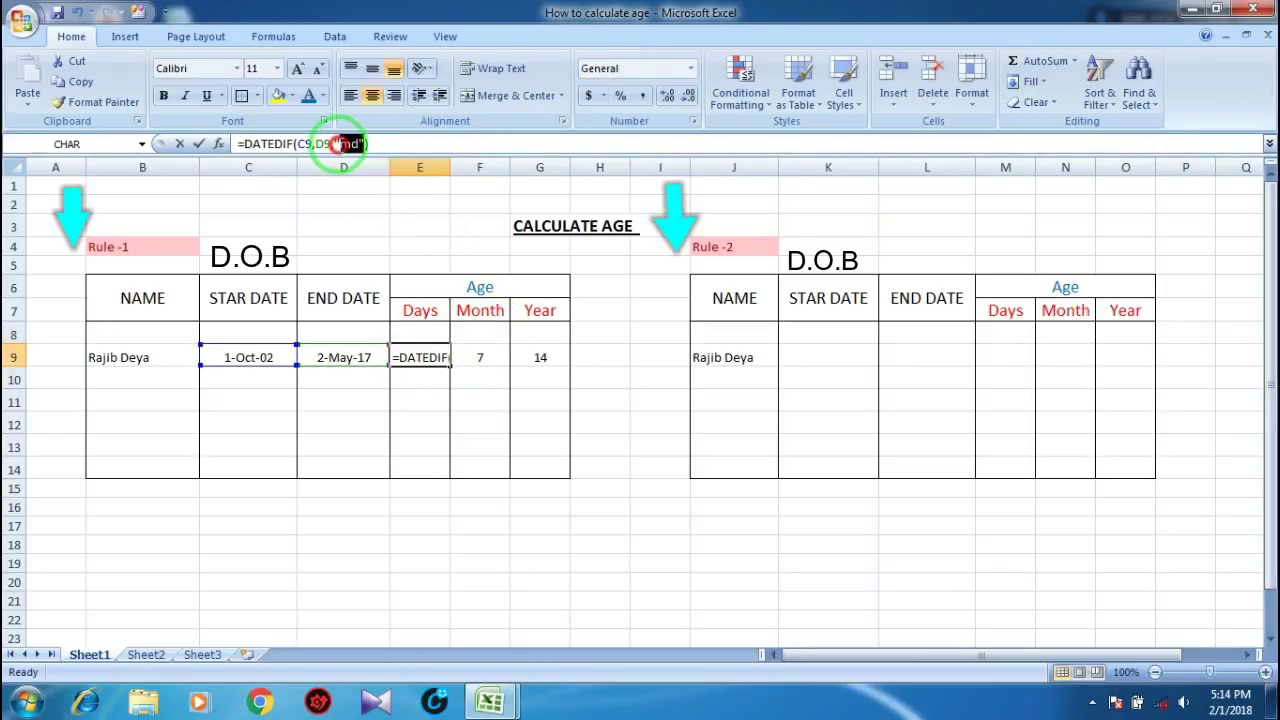
click(650, 358)
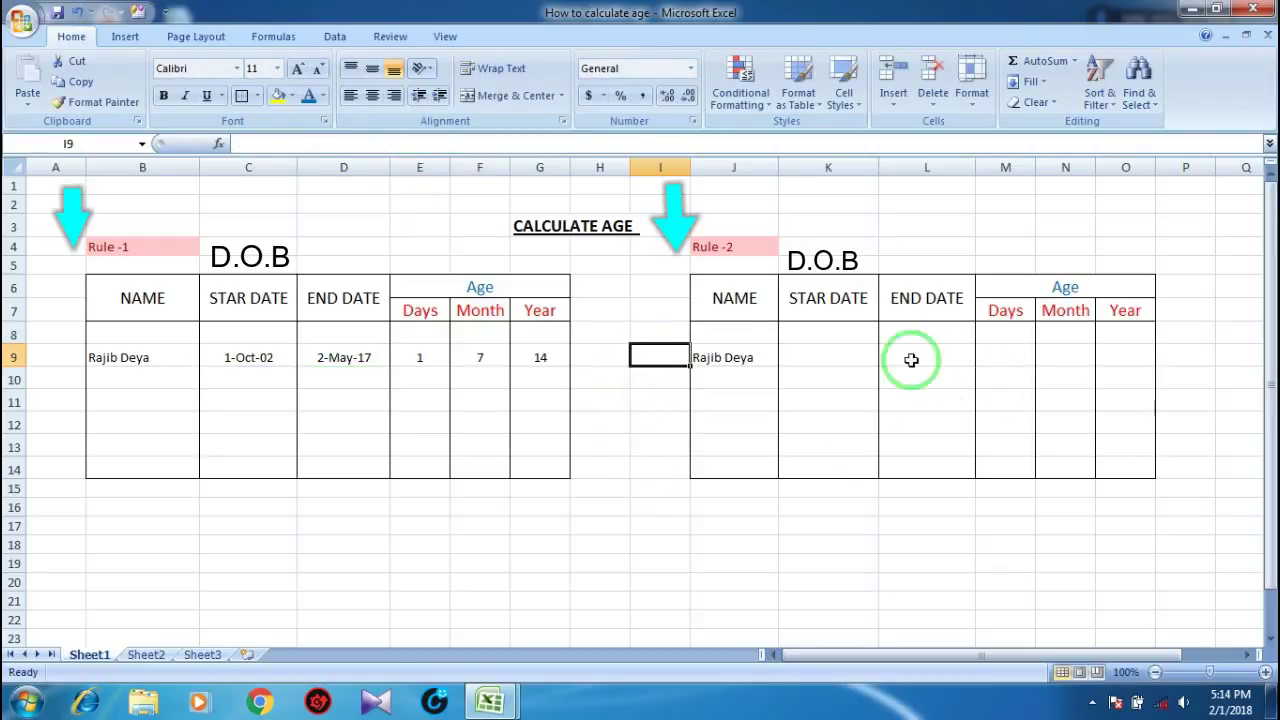
- Centre the contents of the Rule-2 row J9:O9
click(716, 356)
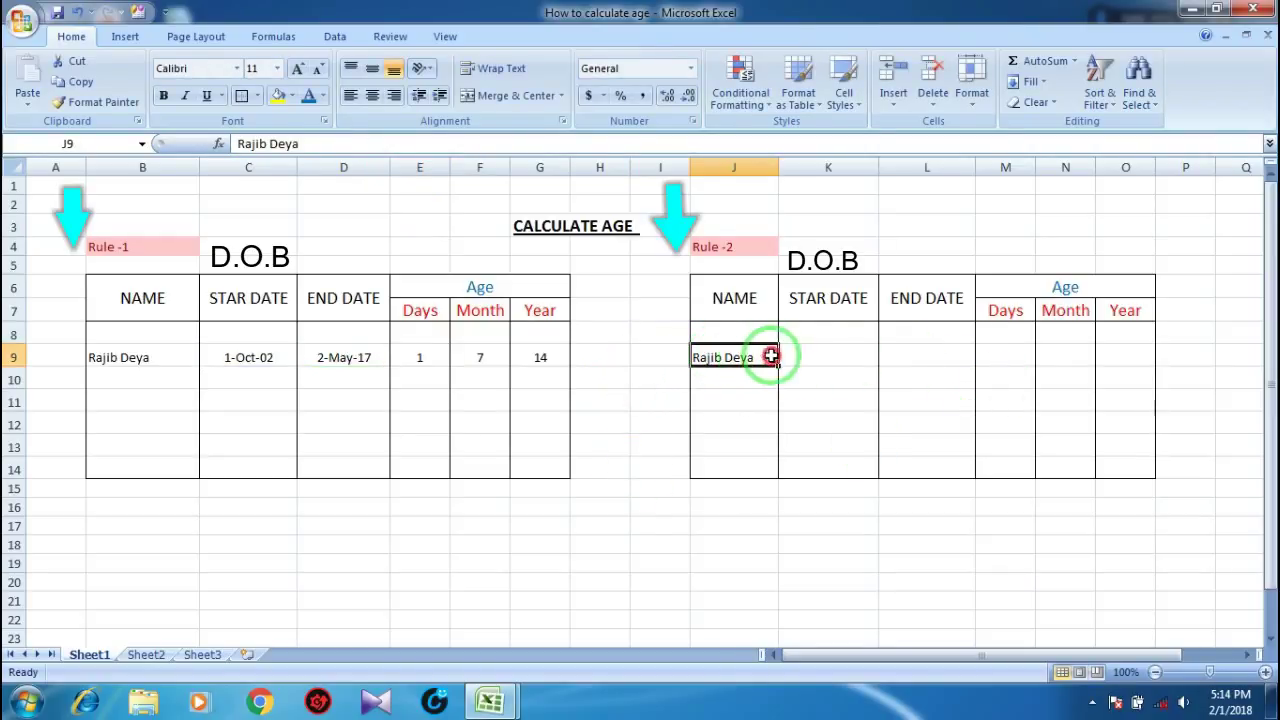
drag(771, 356, 1110, 358)
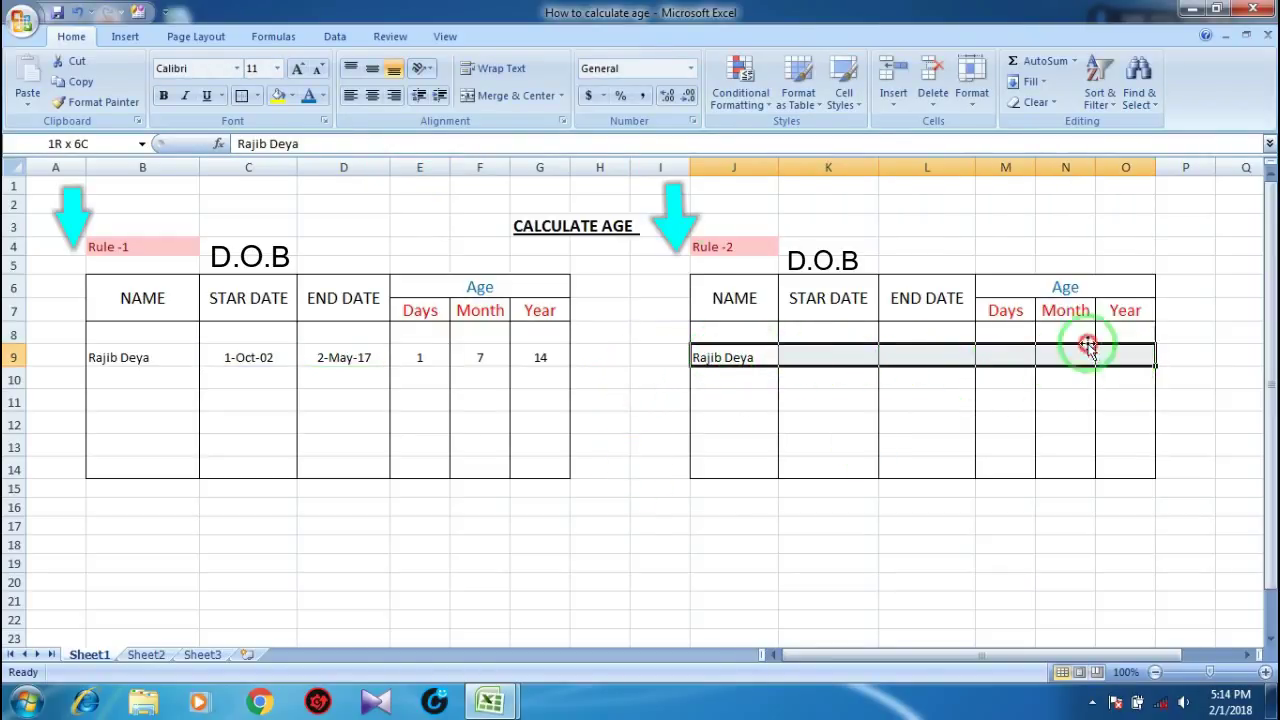
click(372, 97)
click(935, 467)
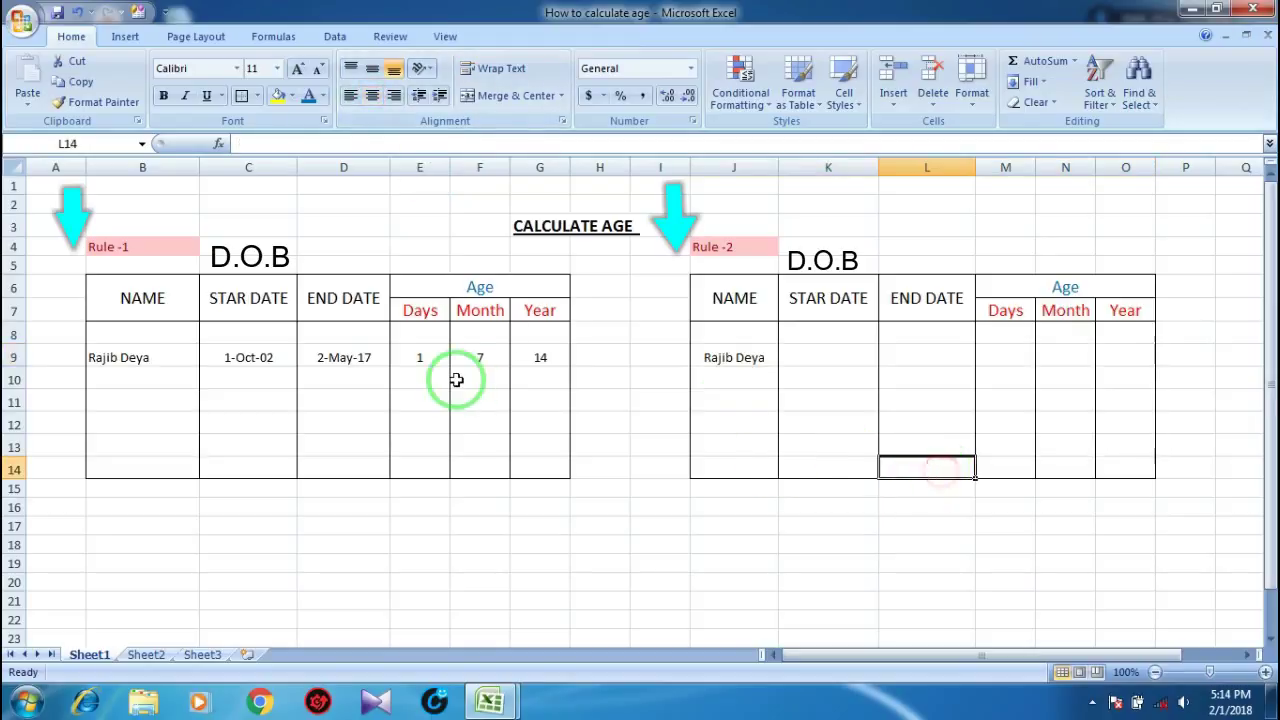
click(333, 352)
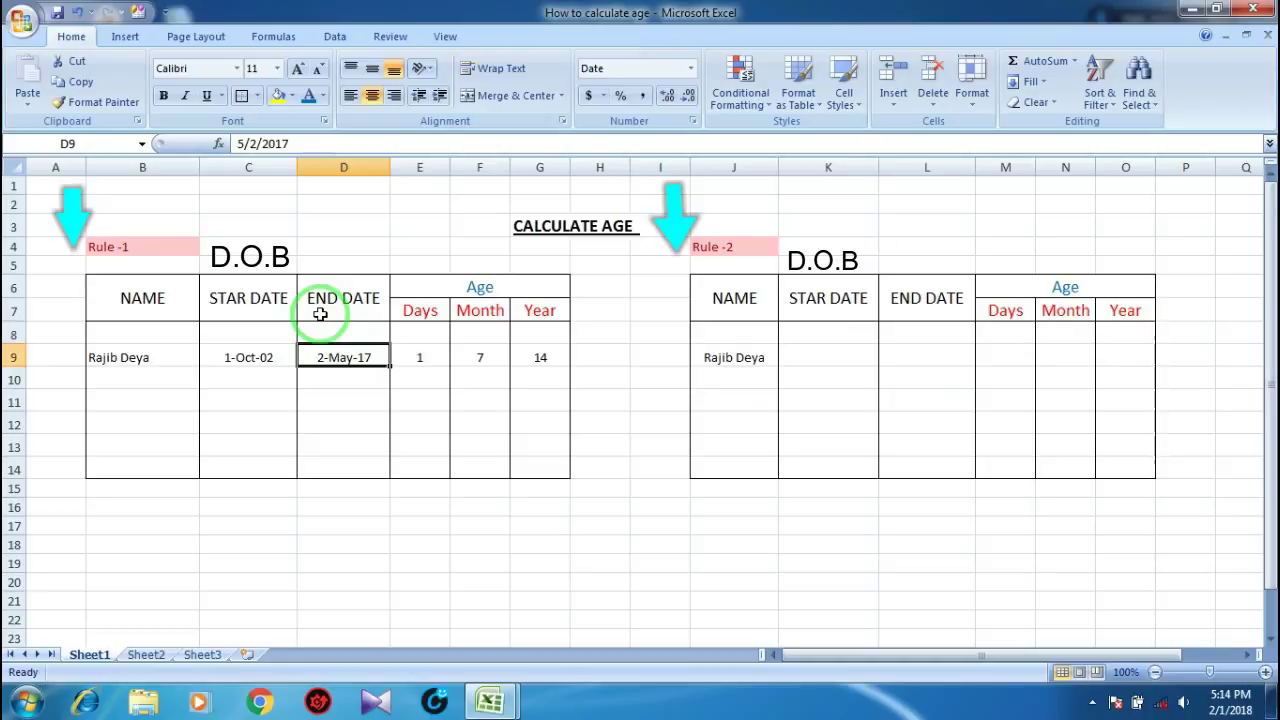
- Copy the 1-Oct-02 start date from C9 into Rule-2's K9
click(845, 357)
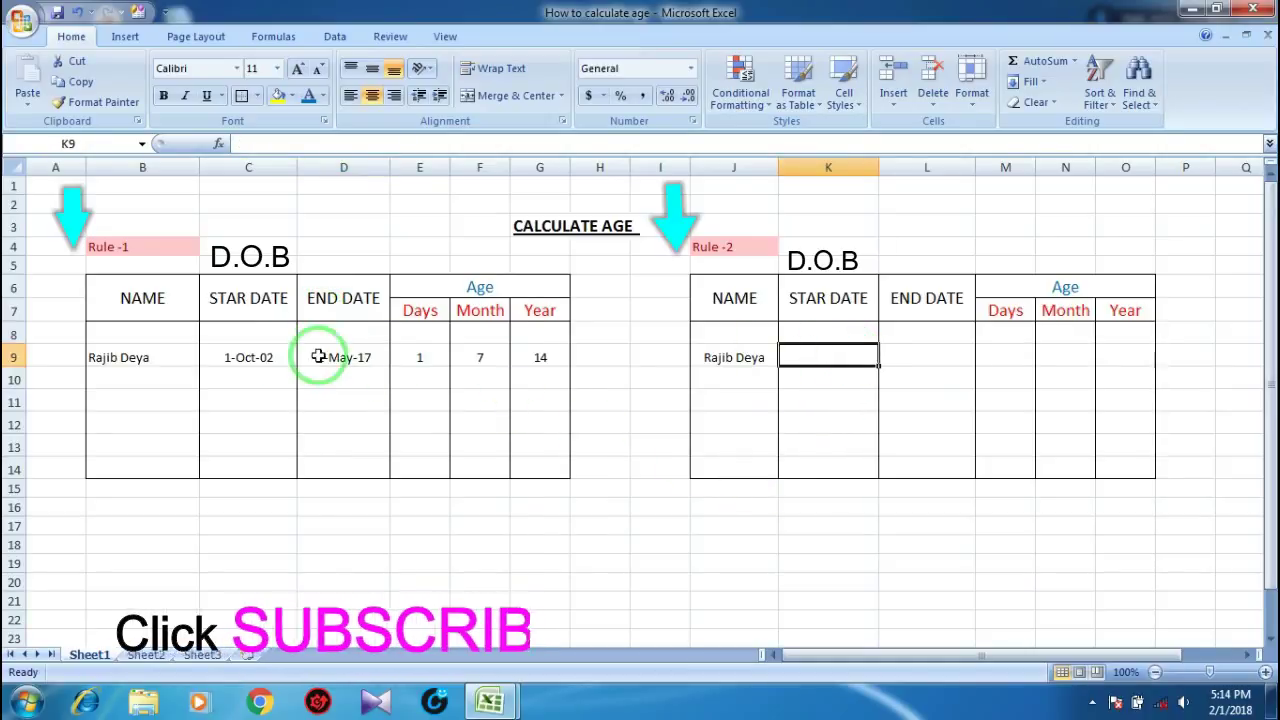
click(250, 357)
key(ctrl+c)
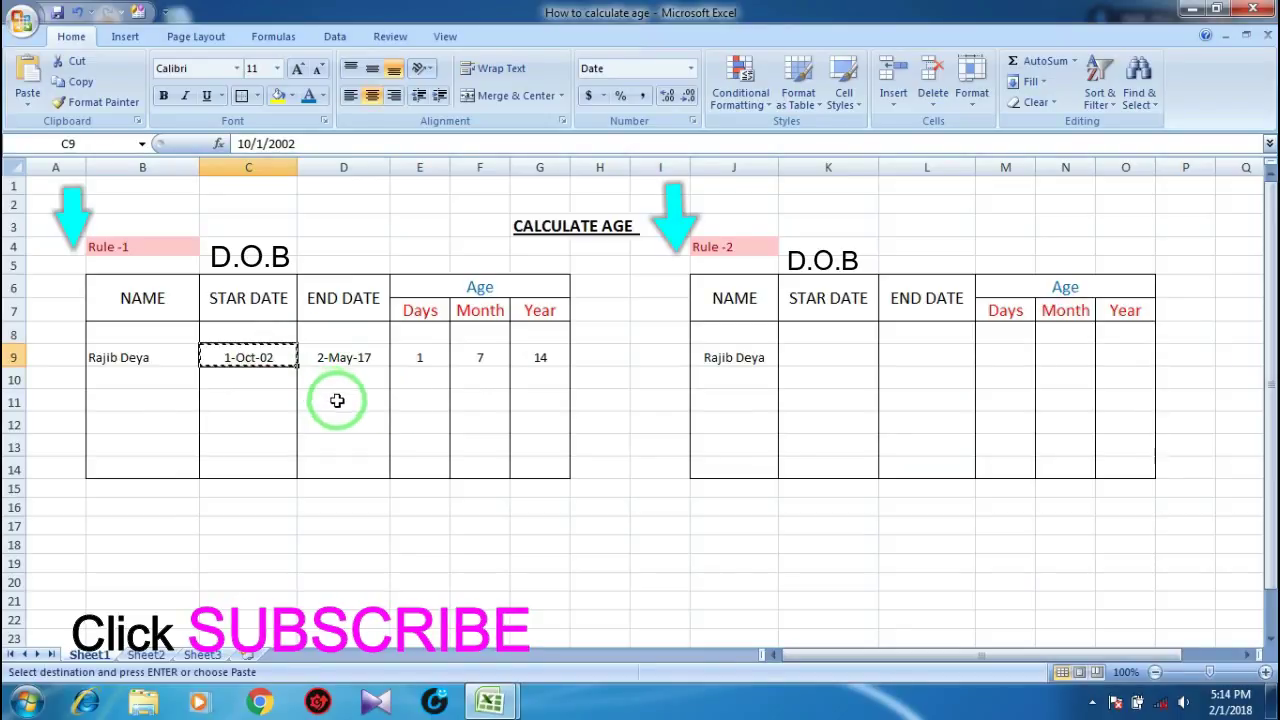
click(830, 357)
key(ctrl+v)
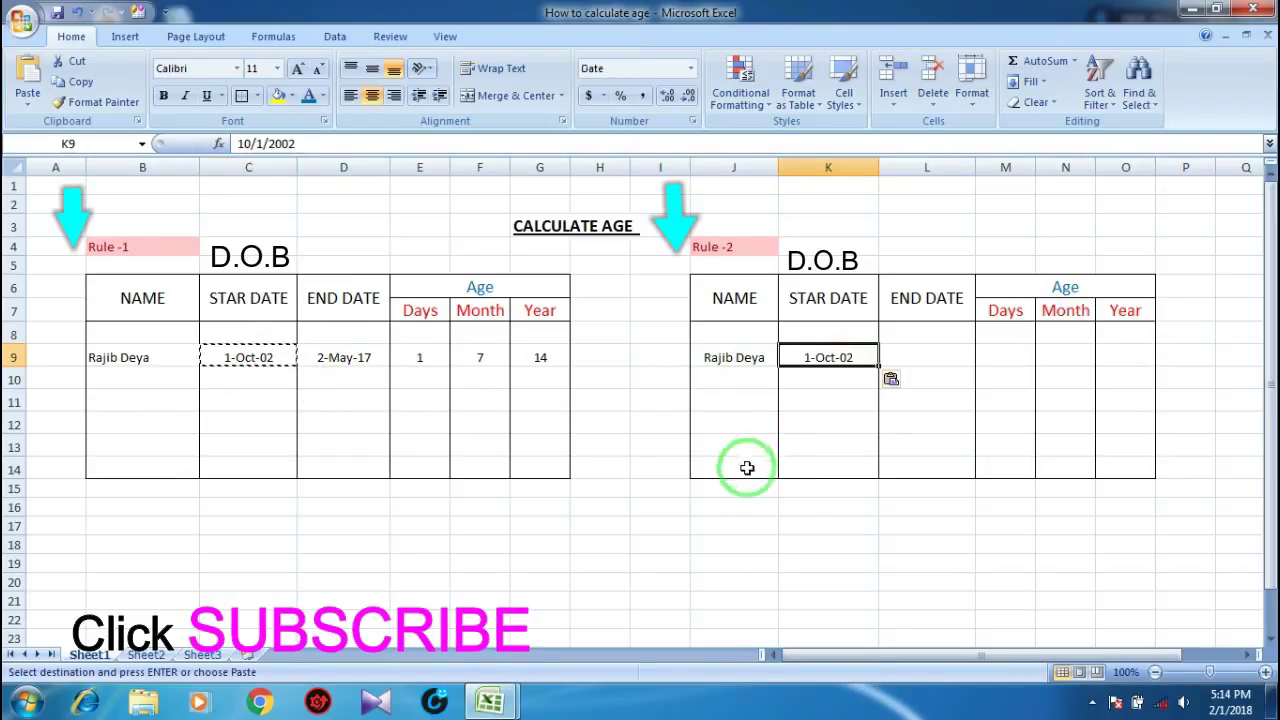
click(814, 462)
double_click(851, 398)
- Enter 'til date' as the Rule-2 end date in L9
click(909, 364)
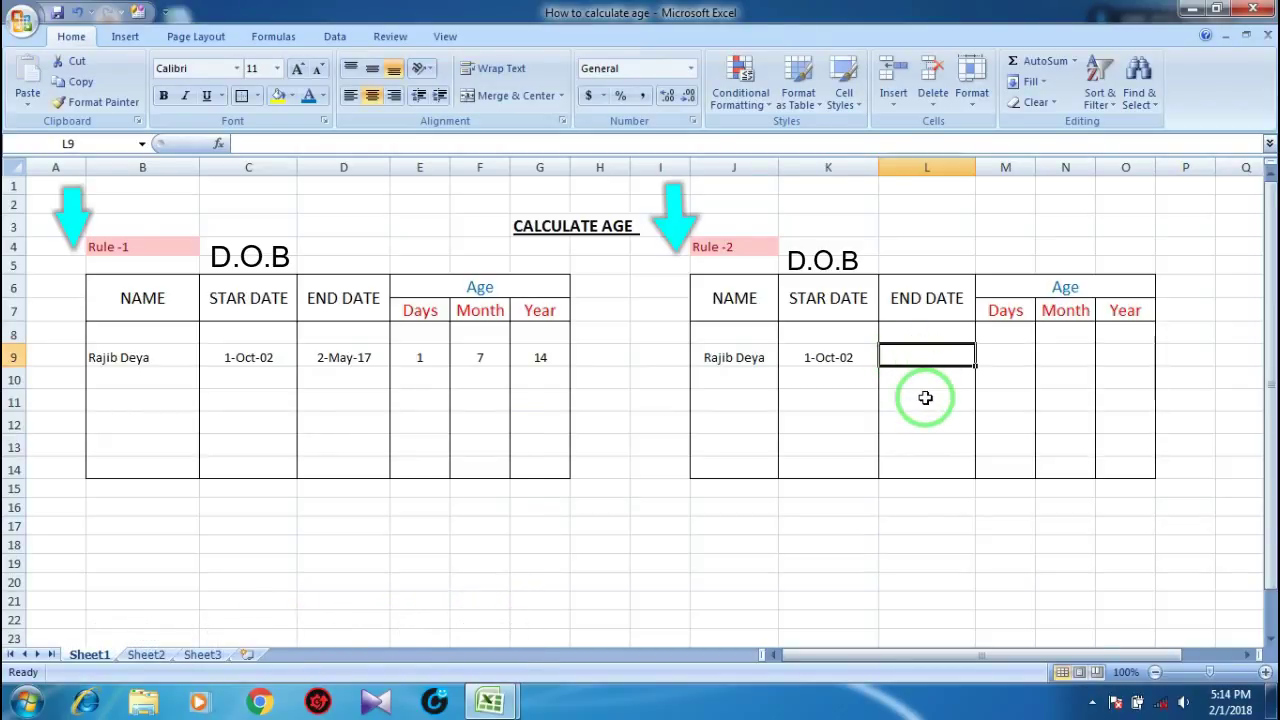
text(til date)
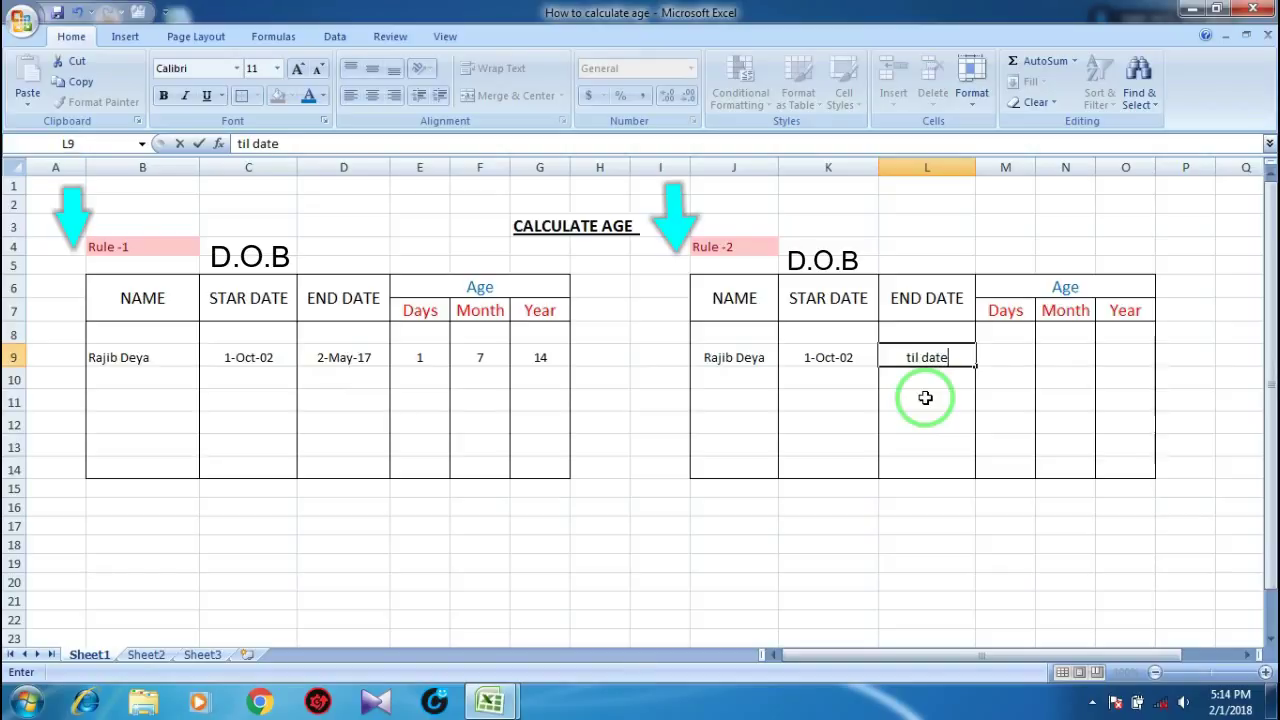
key(Return)
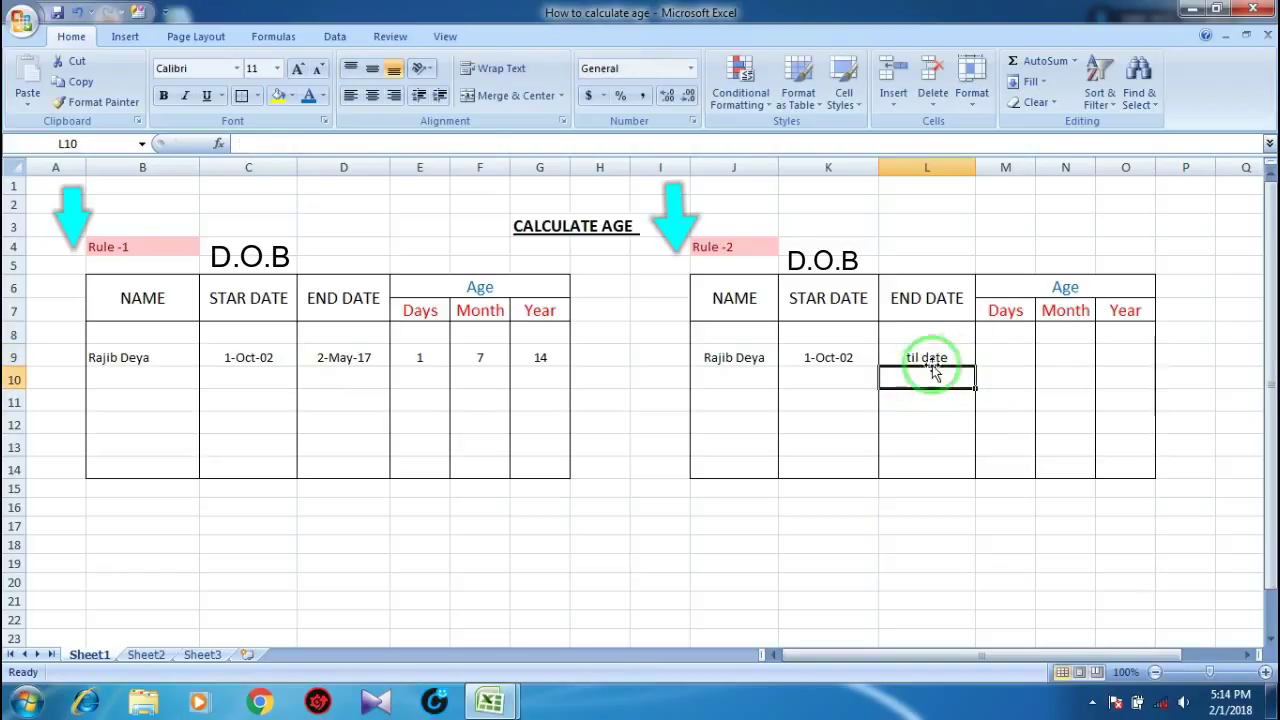
click(1013, 360)
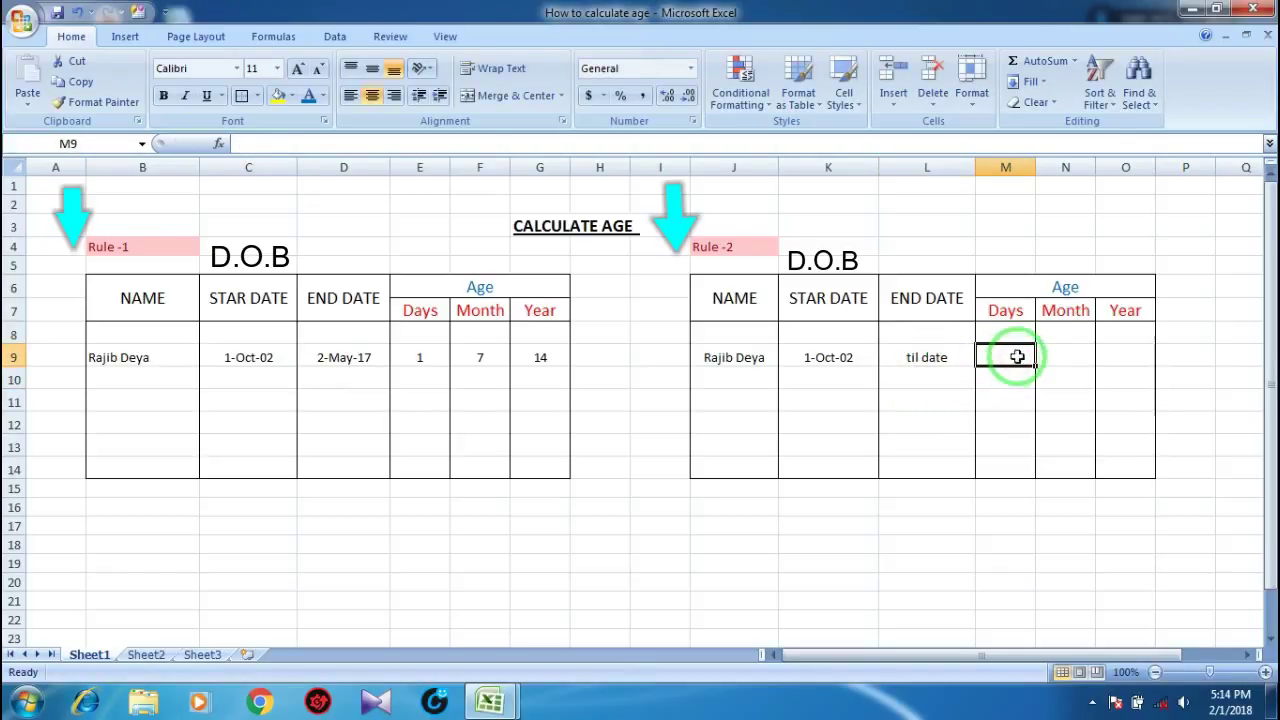
- Enter =DATEDIF(K9,TODAY(),"md") in Rule-2 Days cell M9, showing 0
text(=)
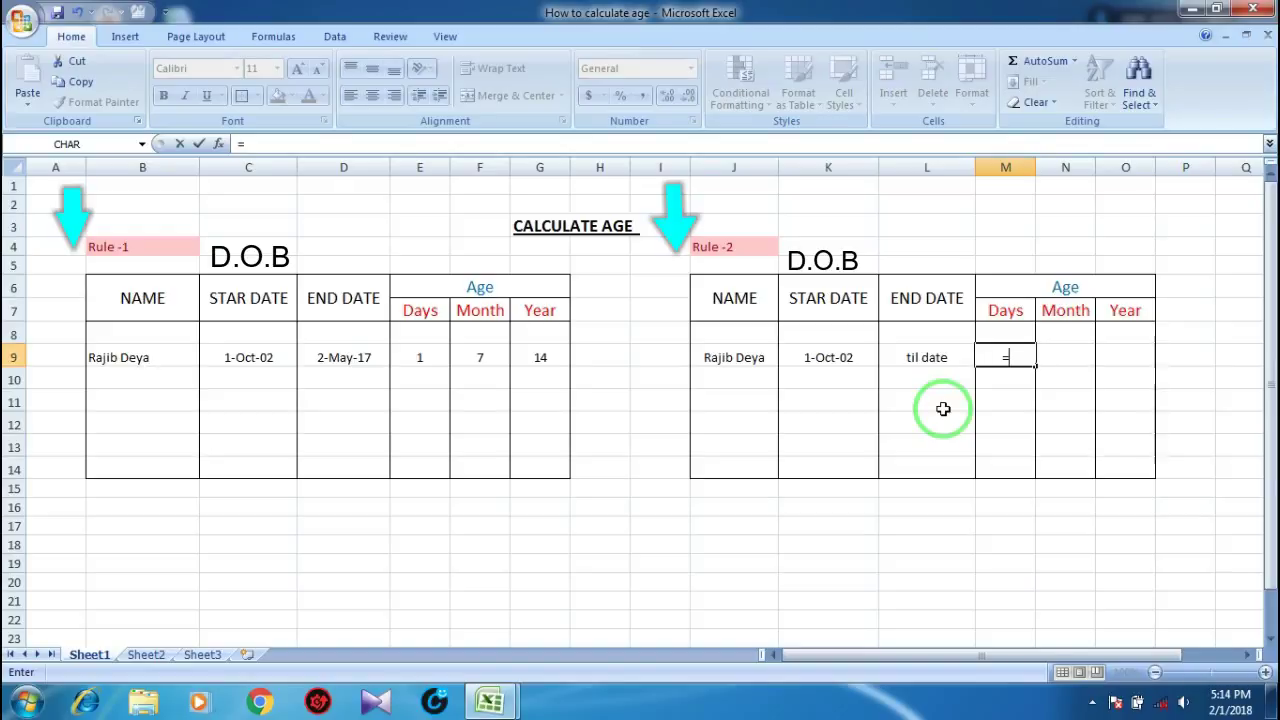
text(Da)
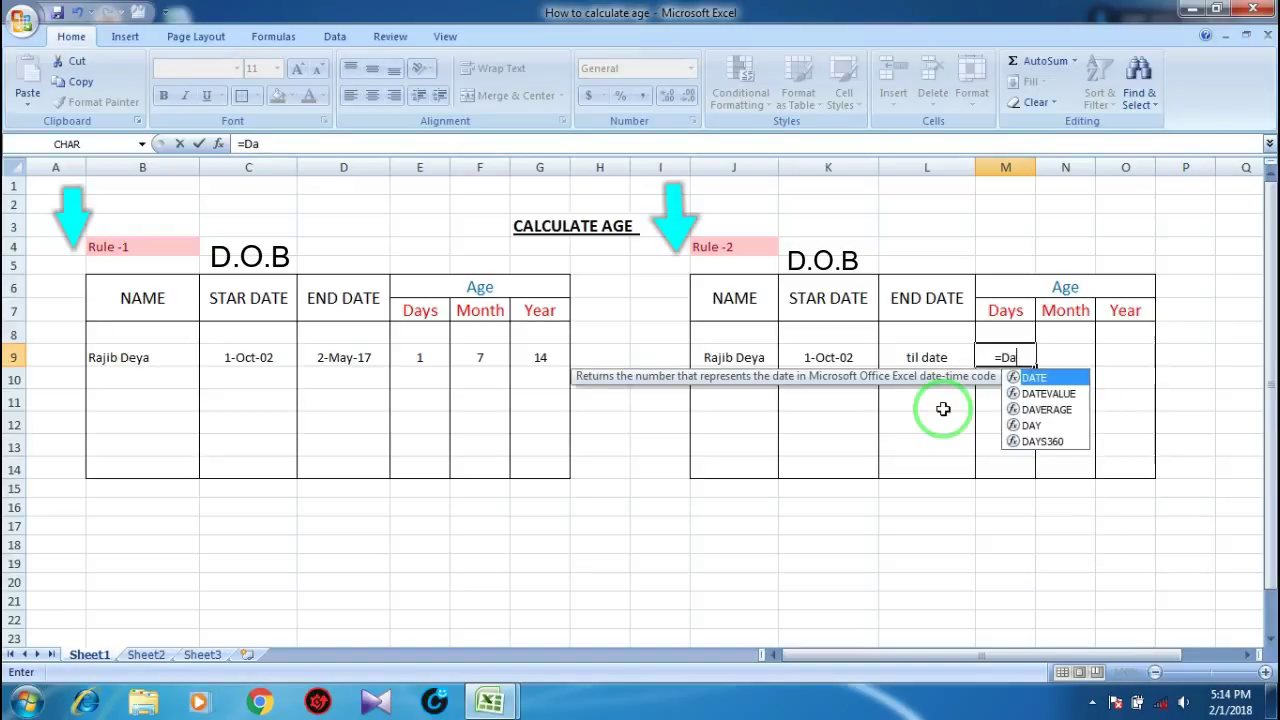
text(tedi)
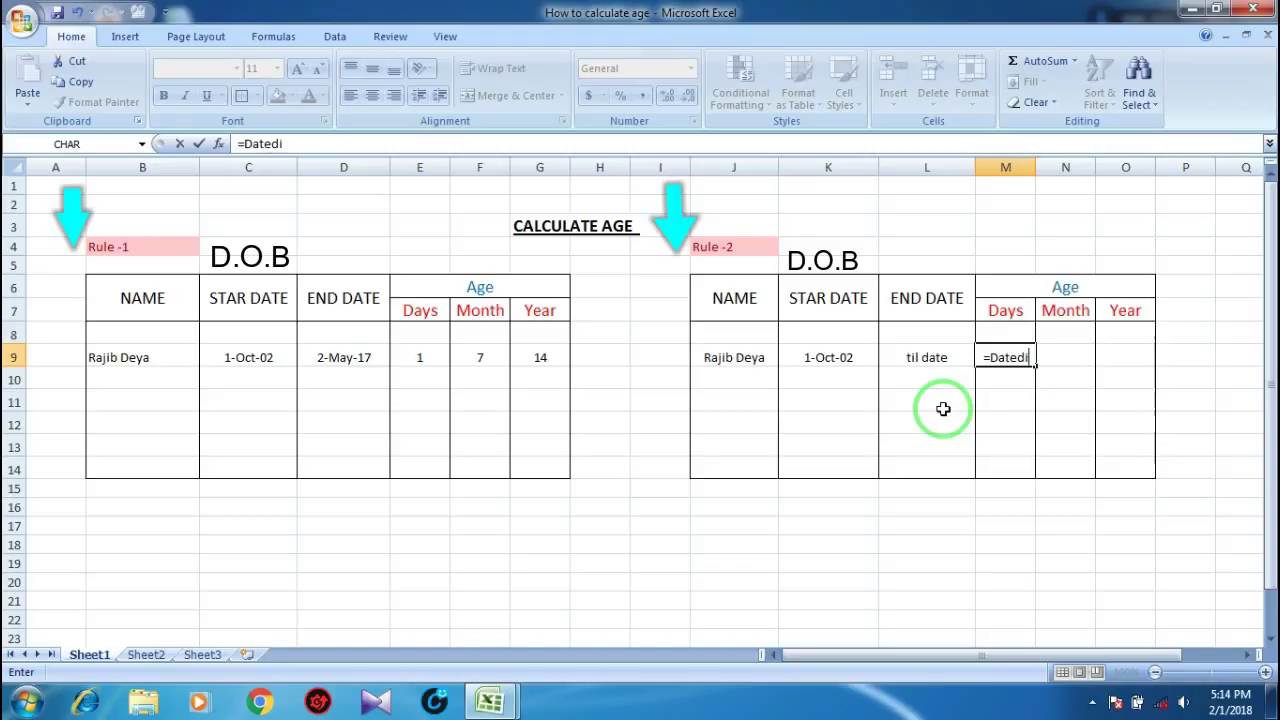
text(f()
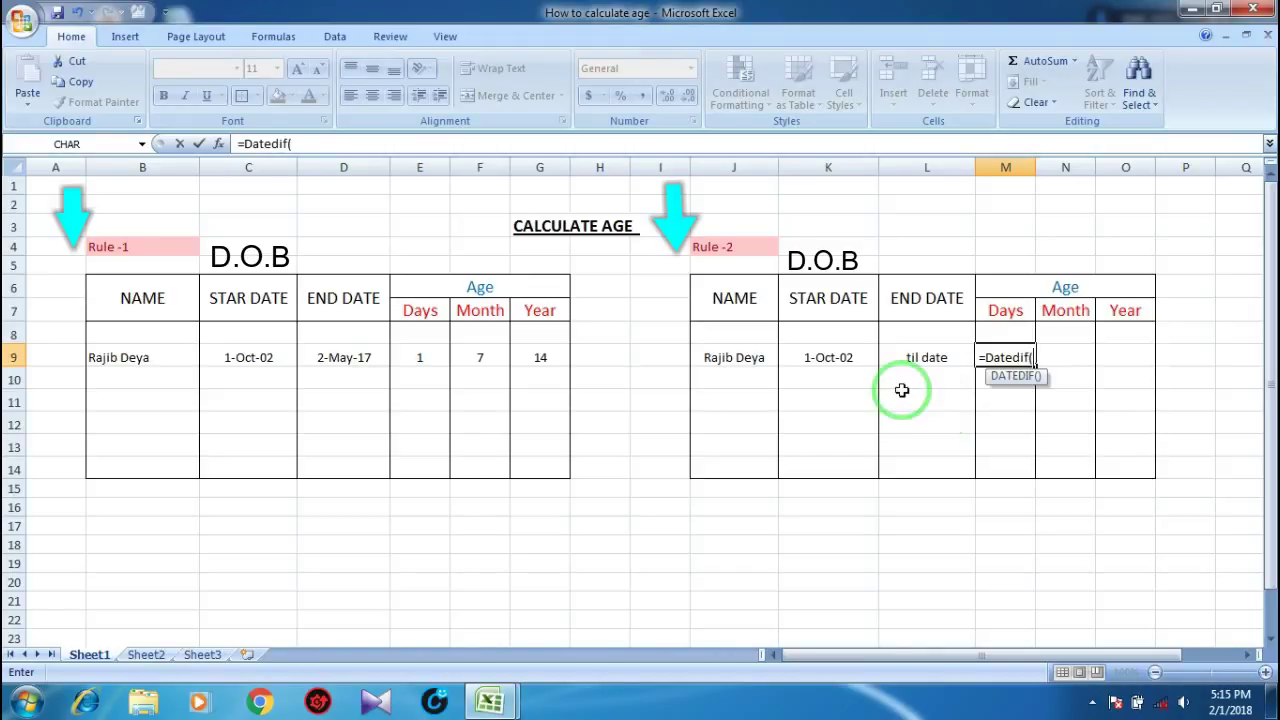
click(825, 358)
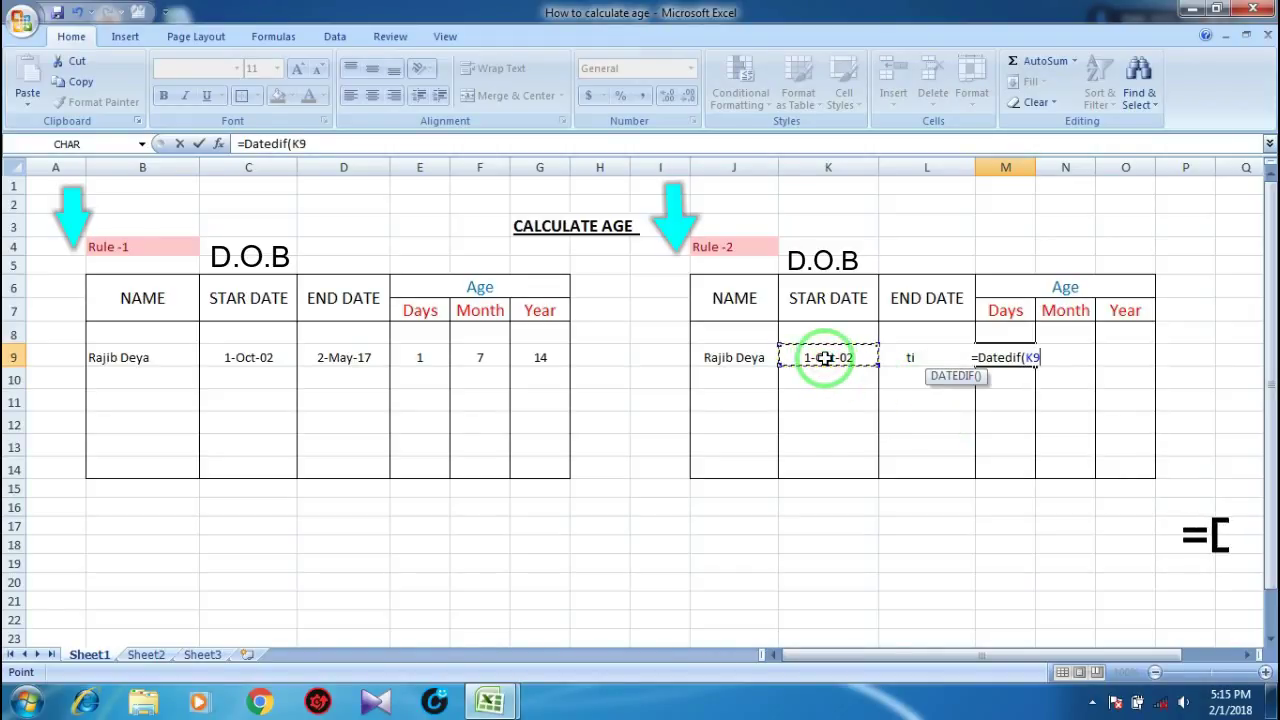
text(,)
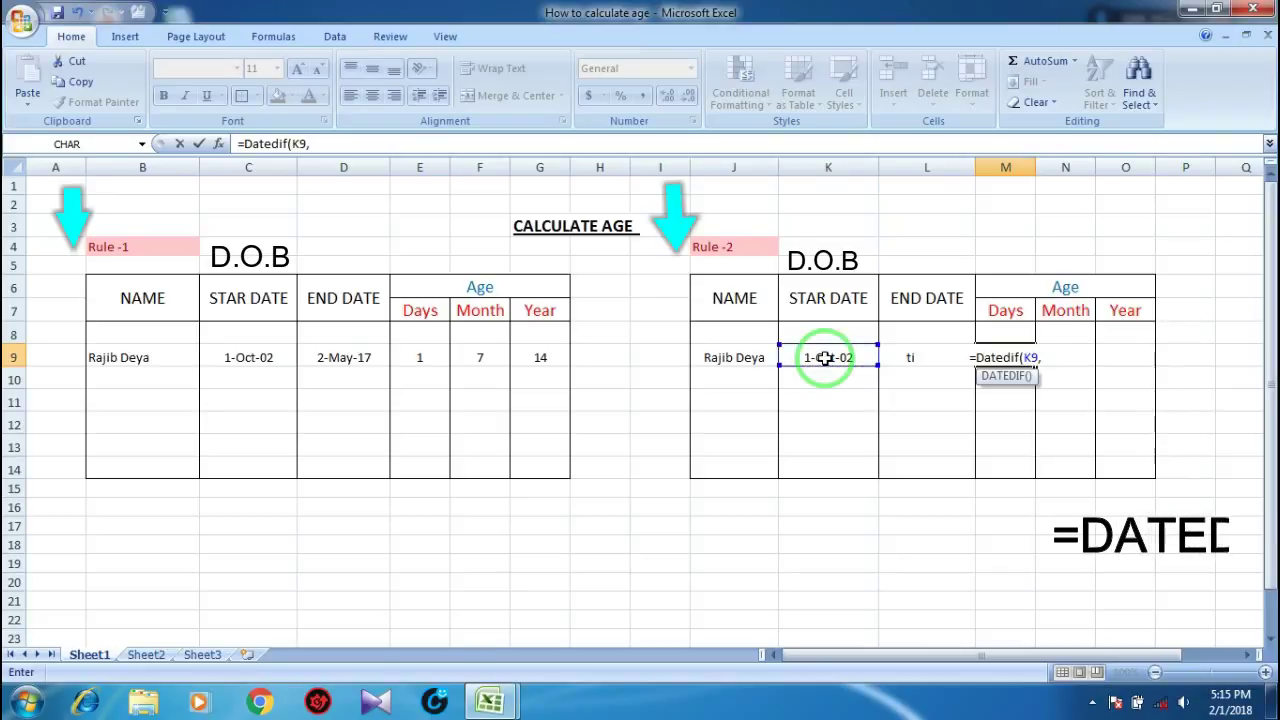
text(tod)
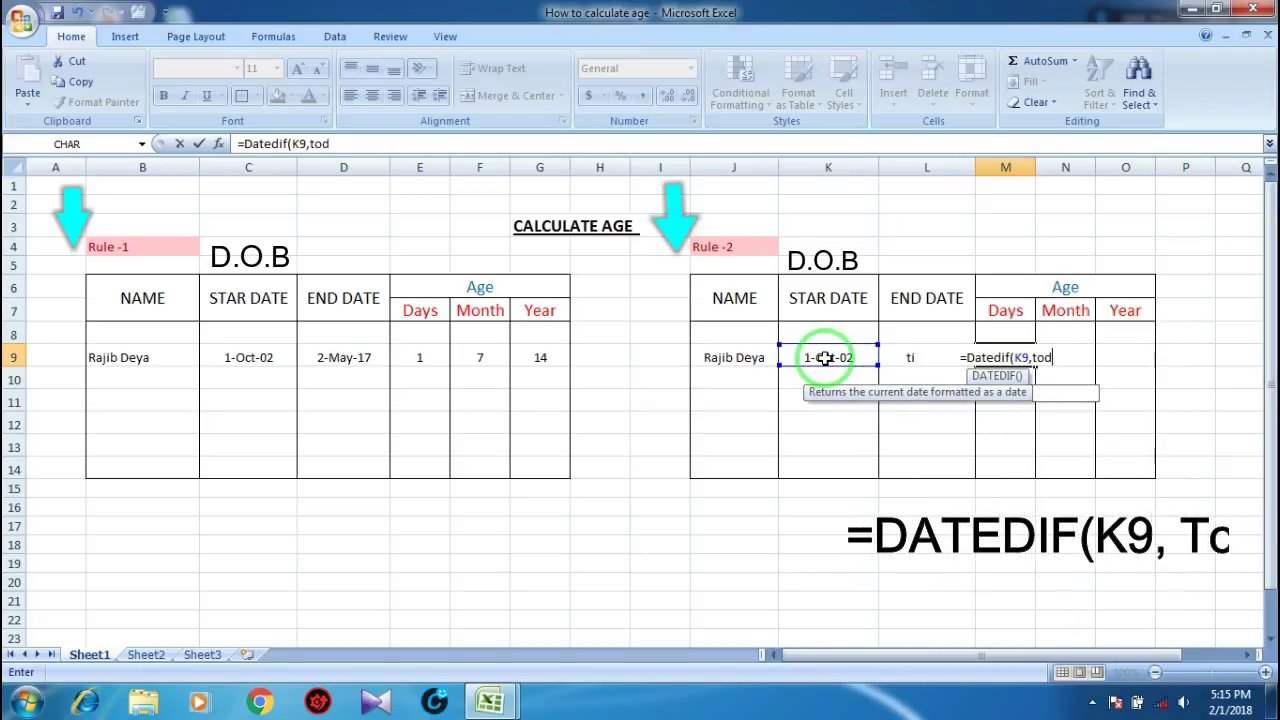
text(ay)
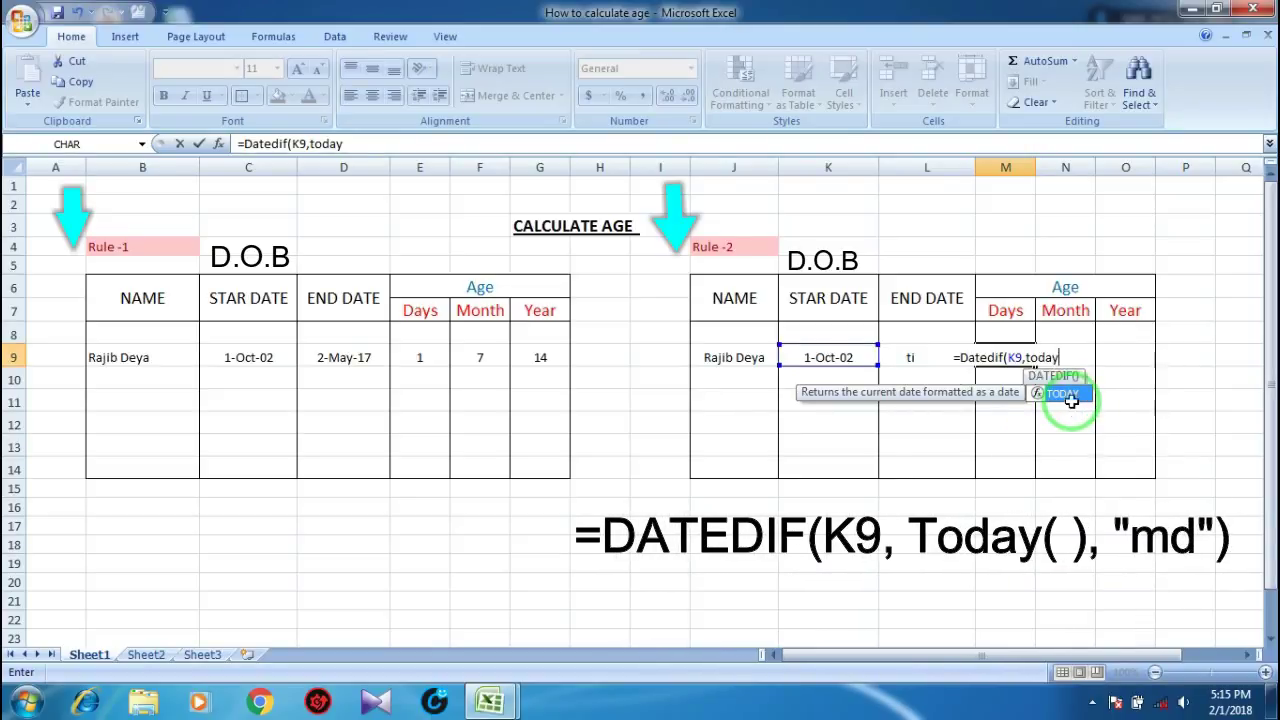
text(())
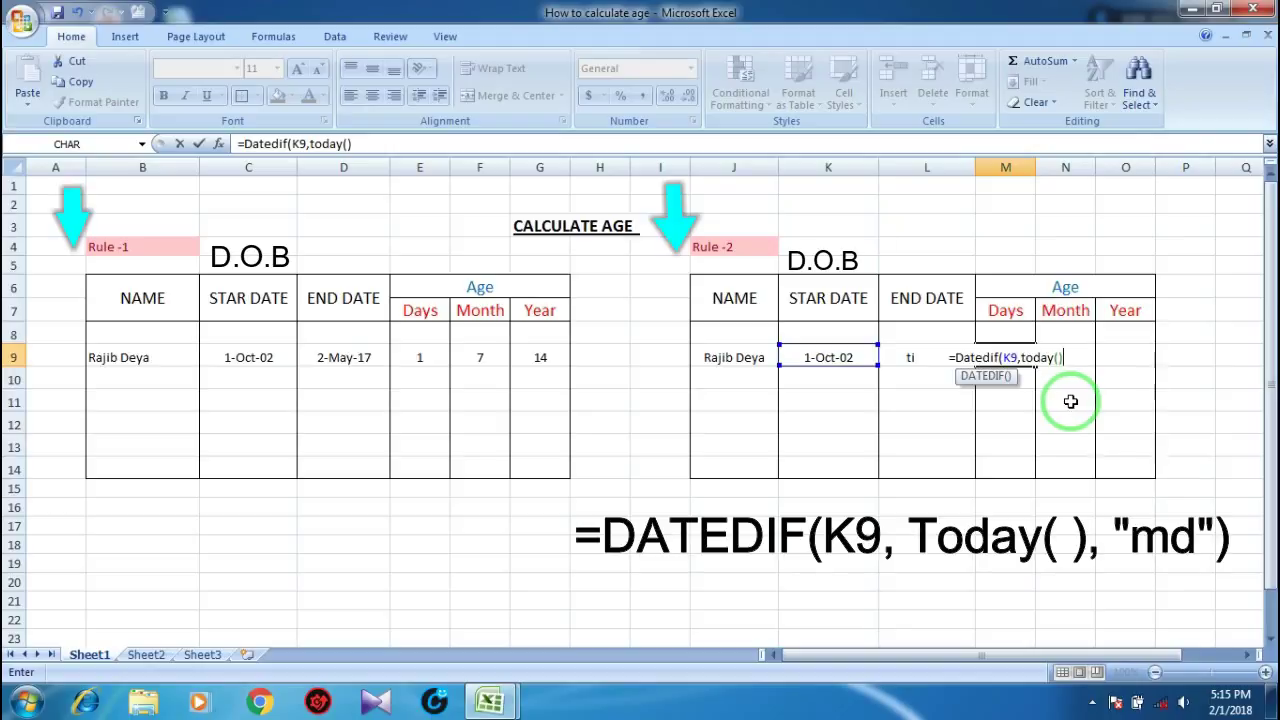
click(352, 144)
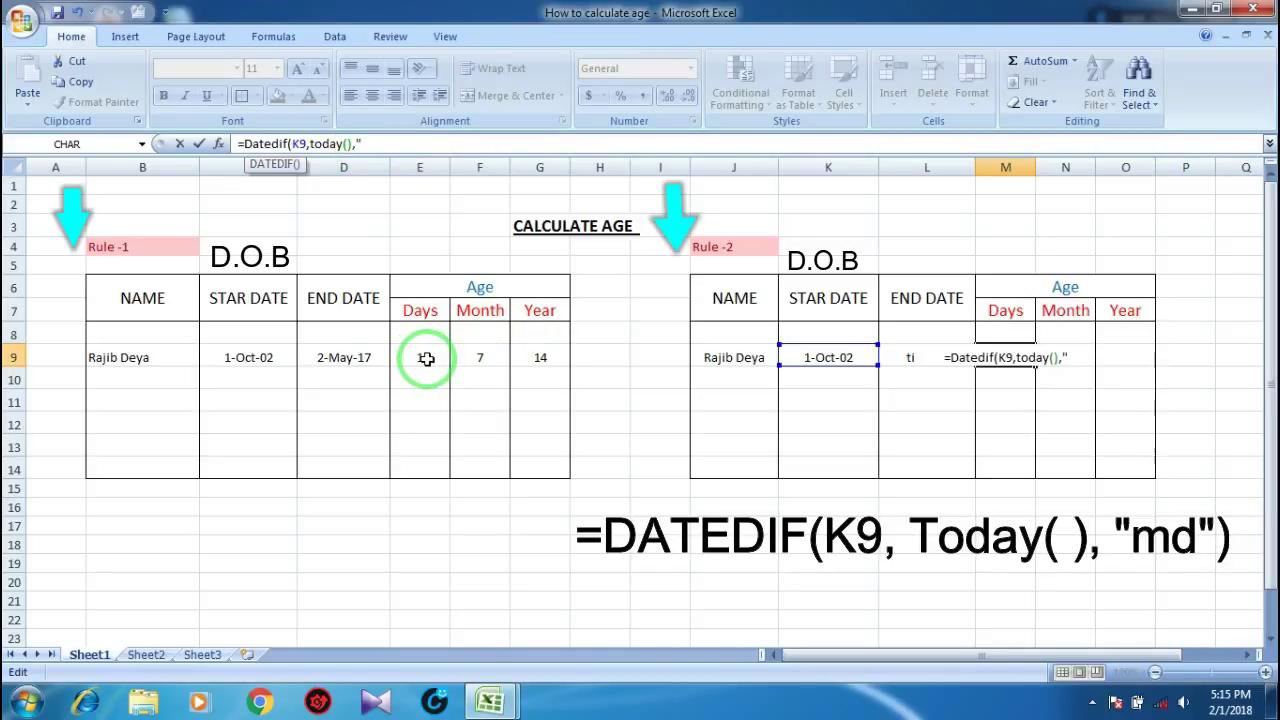
text(md)
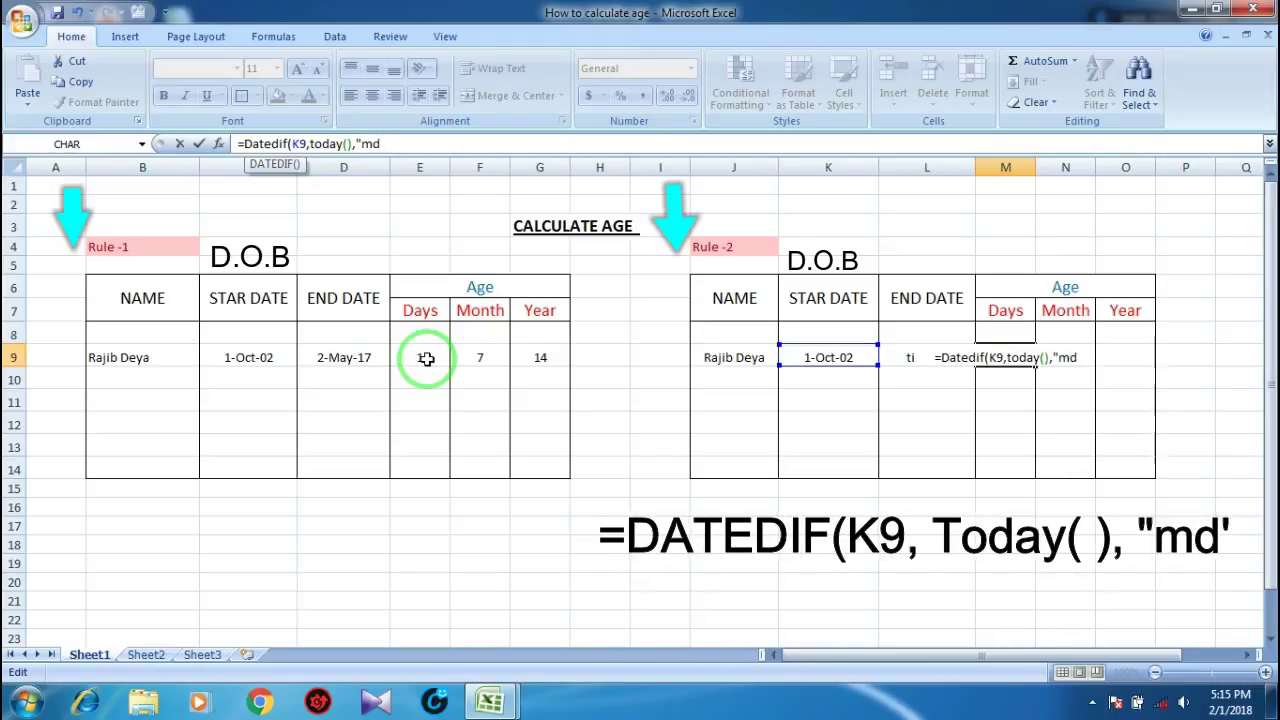
text(")
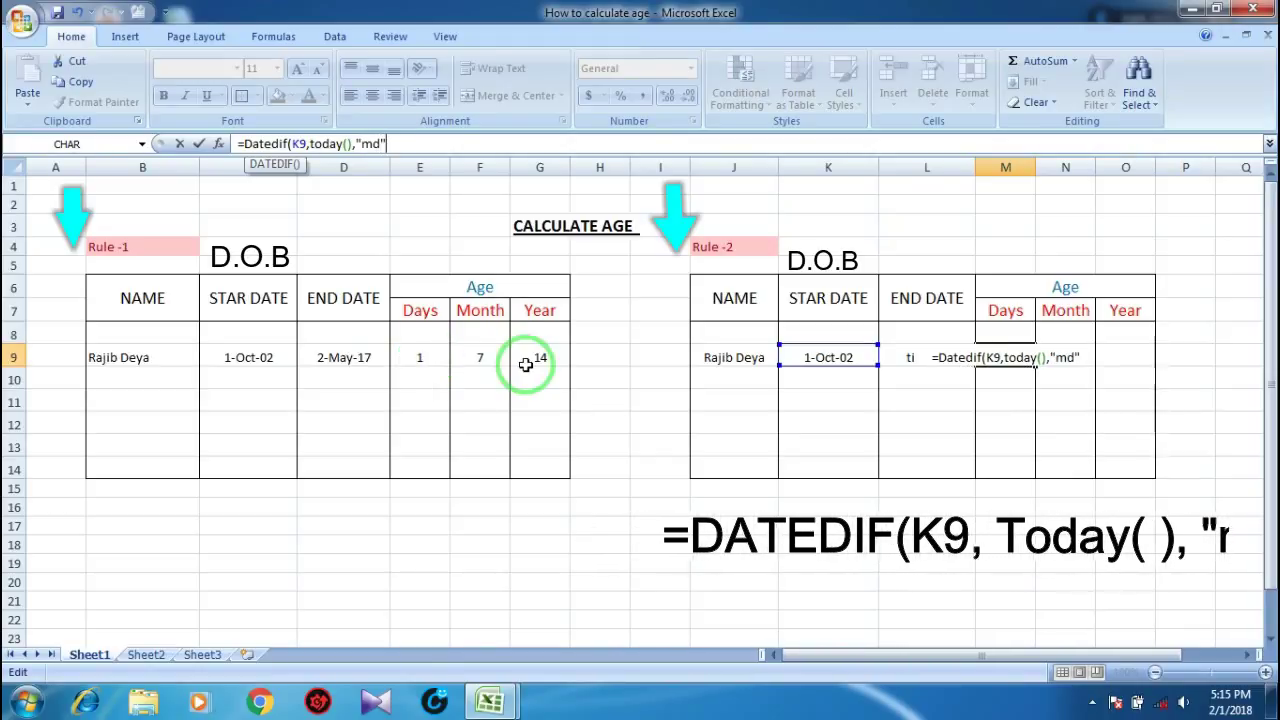
text())
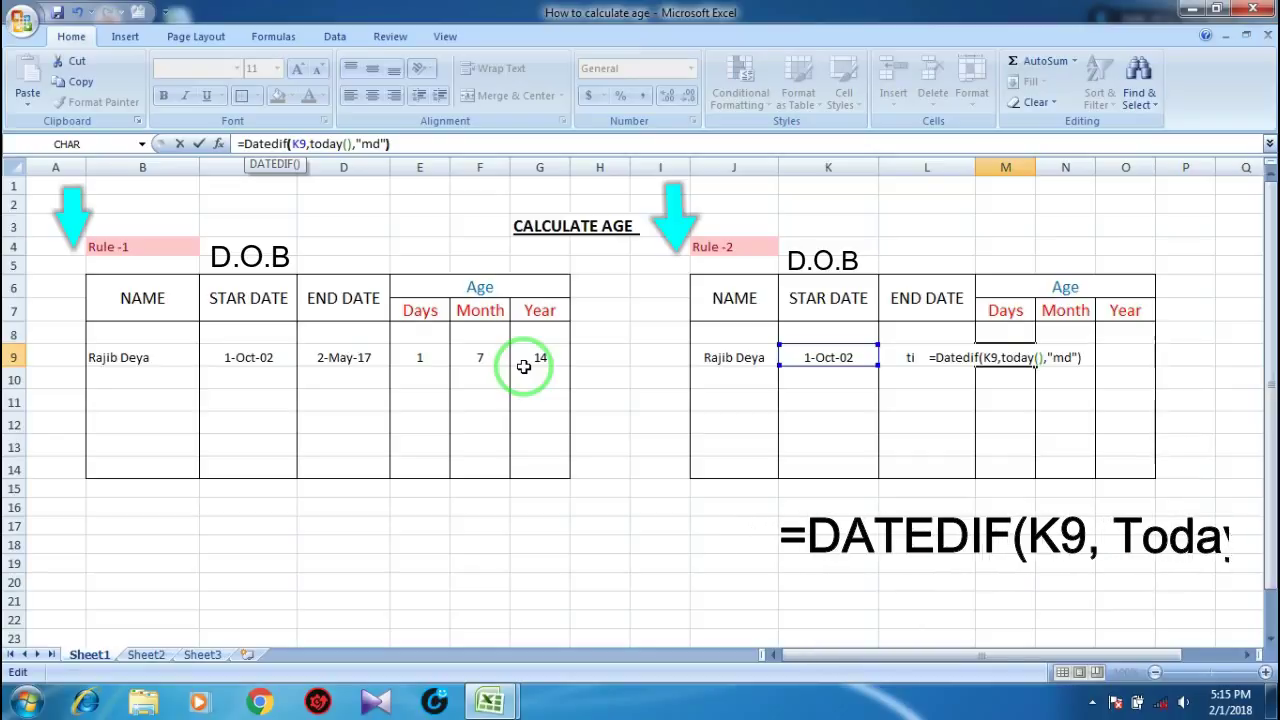
key(Return)
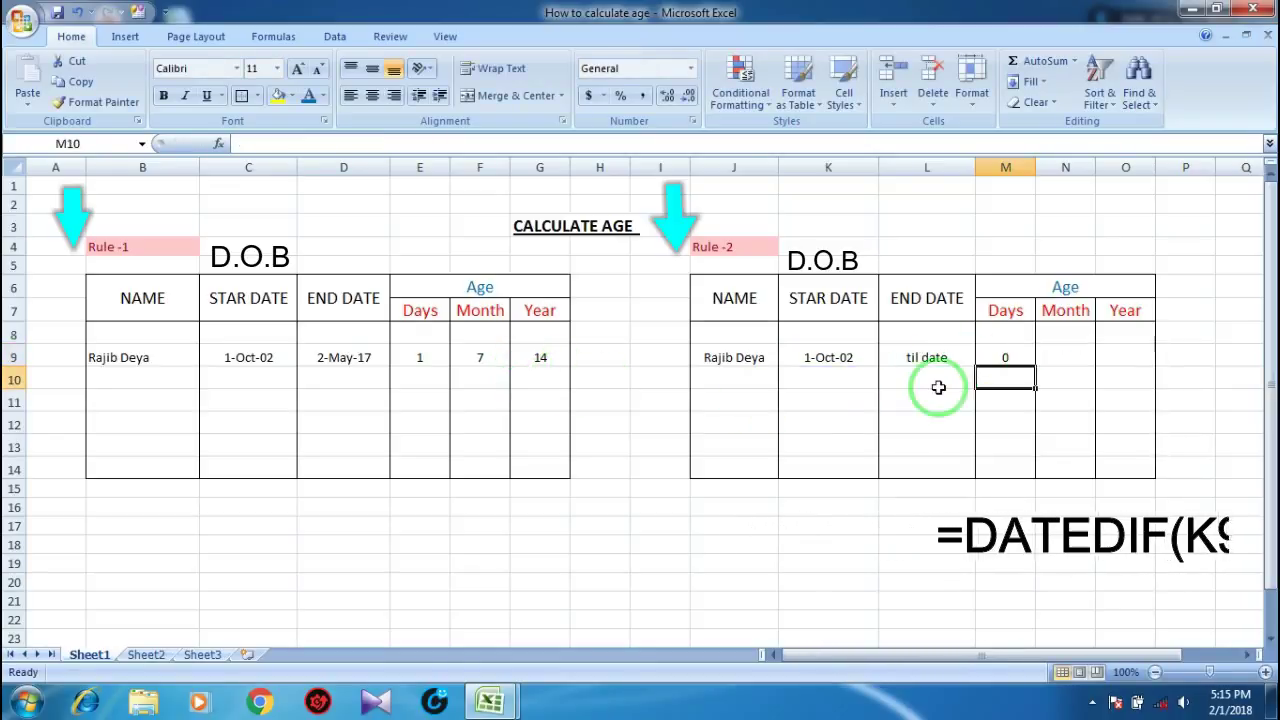
- Check that M9 holds =DATEDIF(K9,TODAY(),"md") and shows 0 days
click(1066, 356)
click(1004, 357)
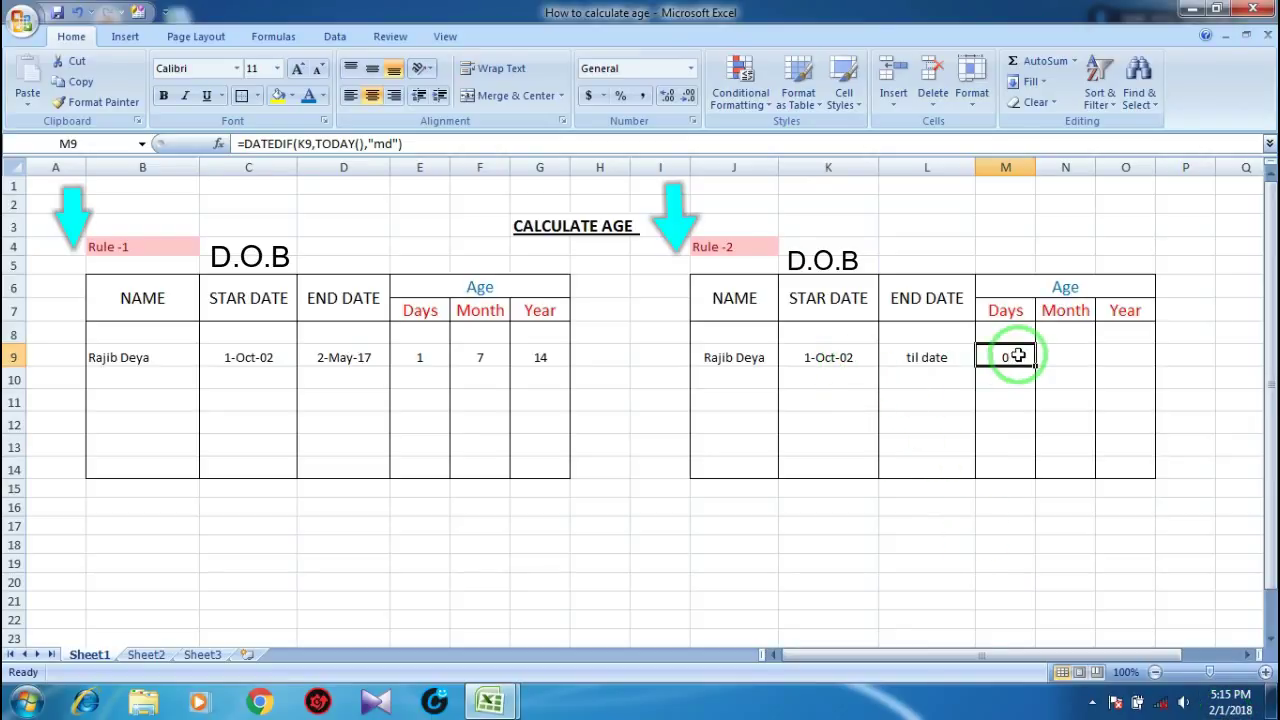
click(1063, 347)
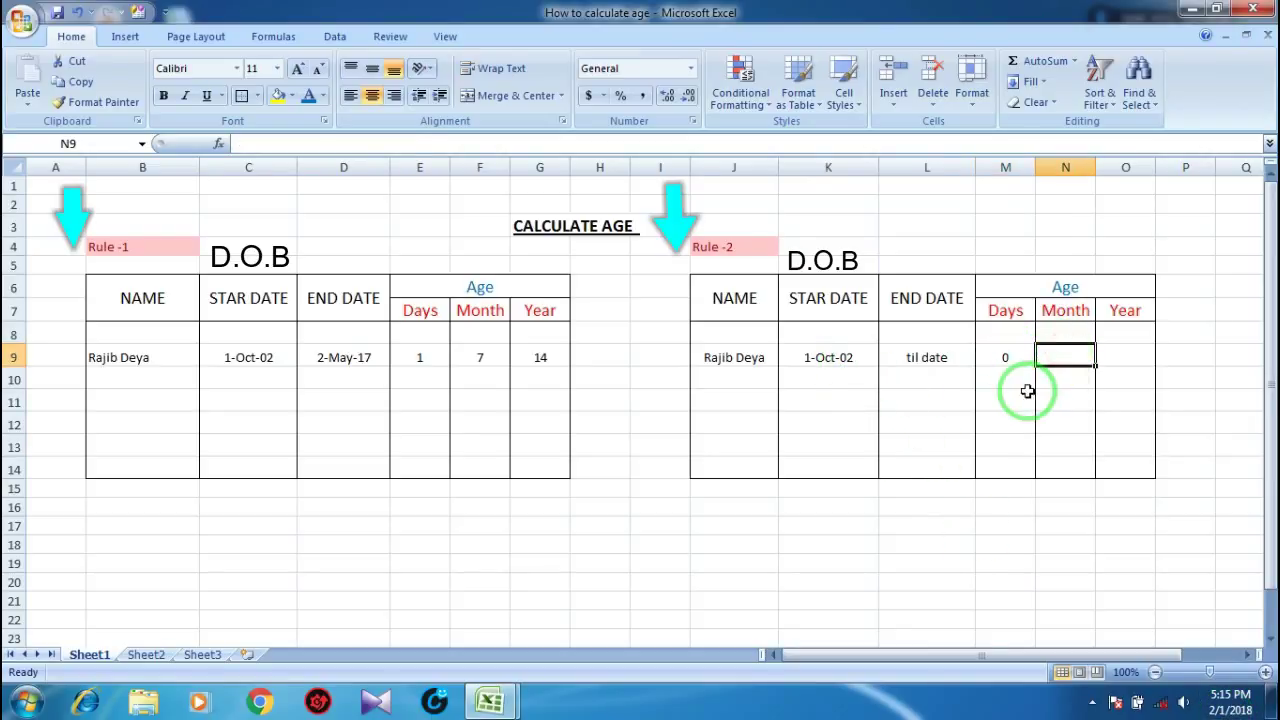
- Enter =DATEDIF(K9,TODAY(),"ym") in N9 so the Month shows 4
text(=)
click(314, 146)
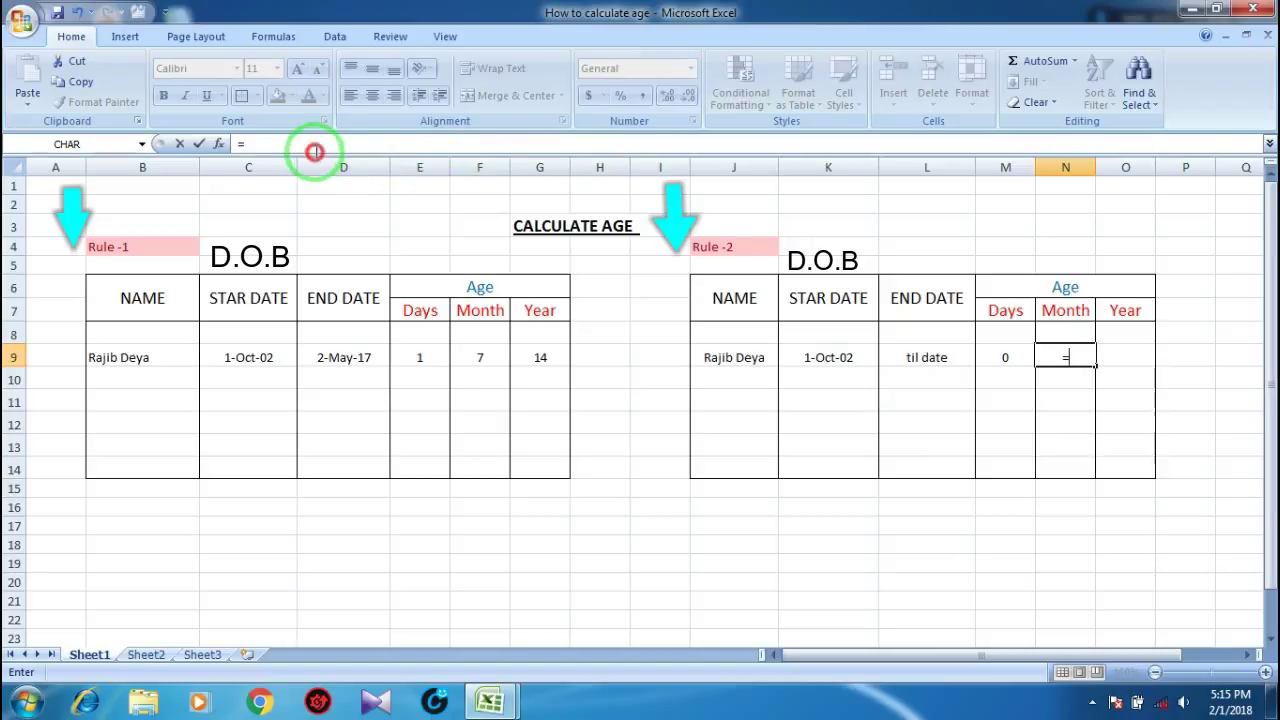
text(dat)
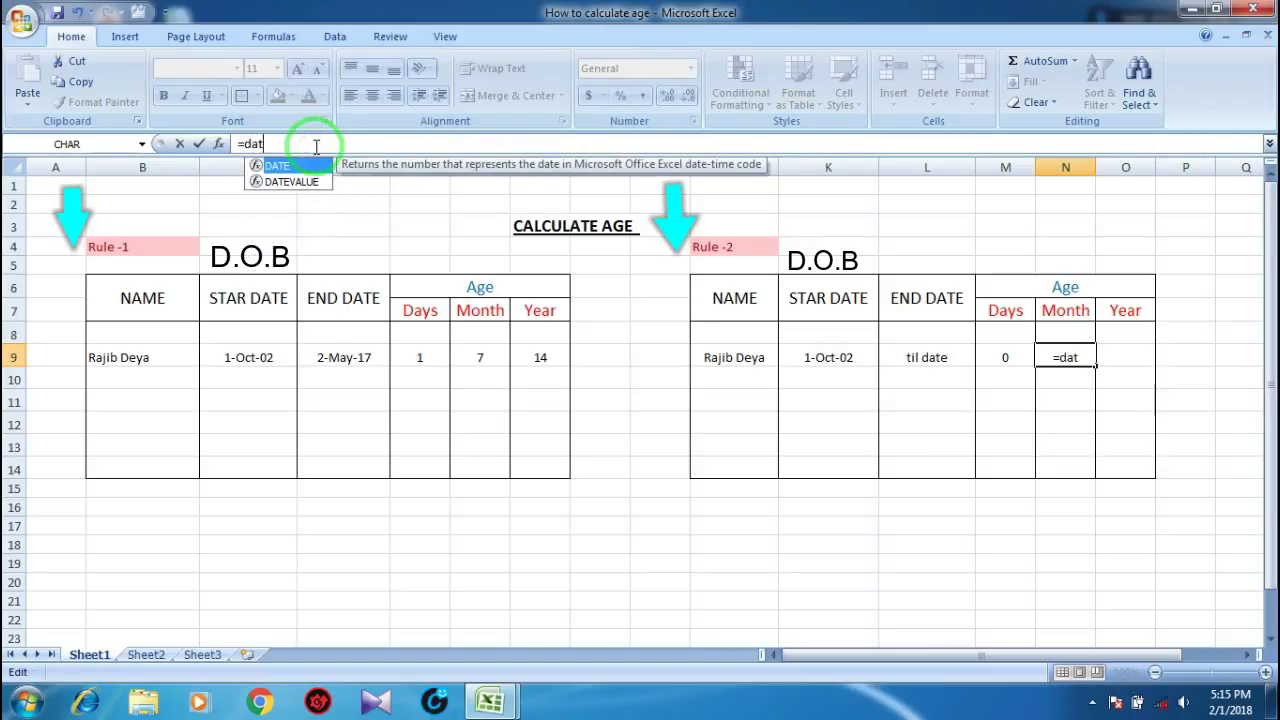
text(edif()
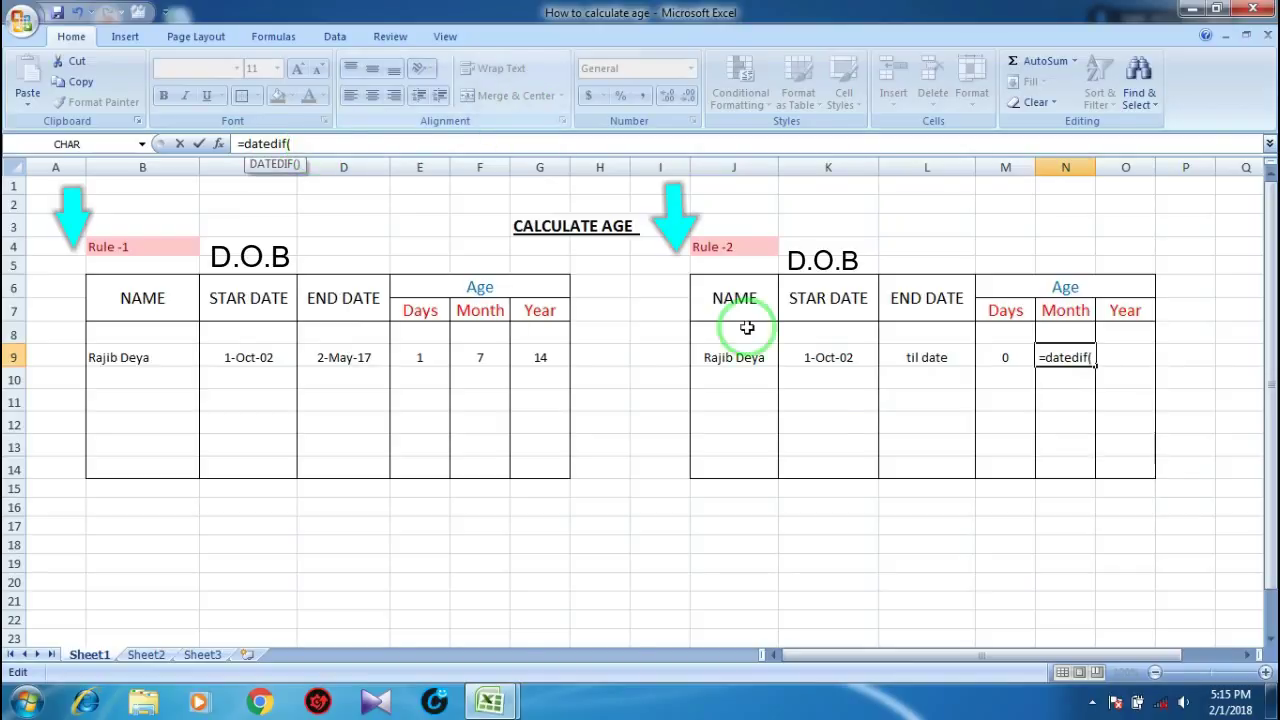
click(815, 352)
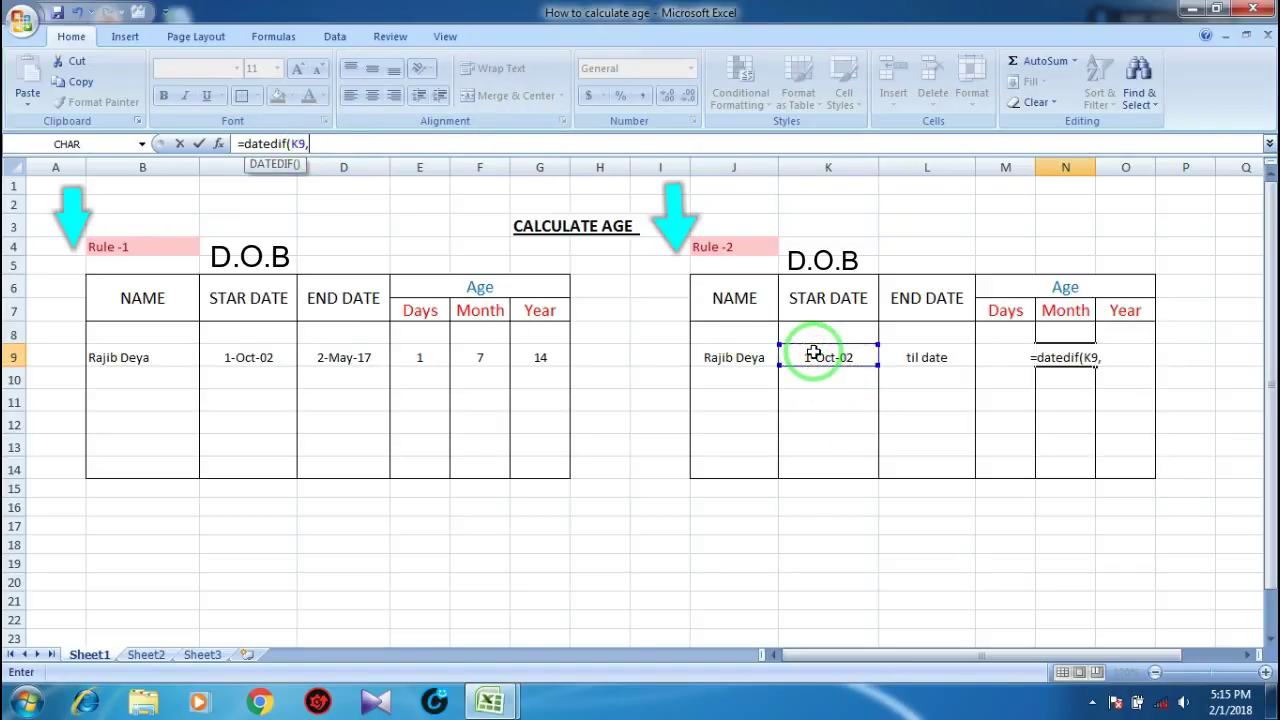
text(to)
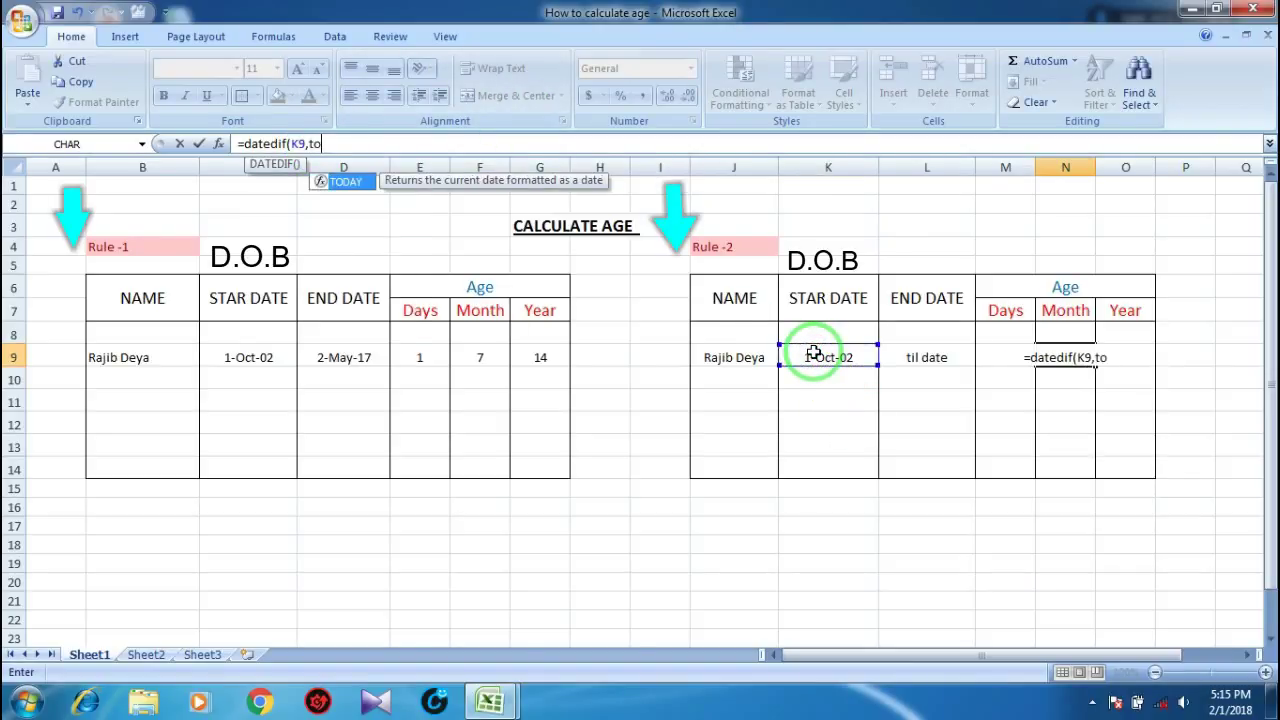
text(day)
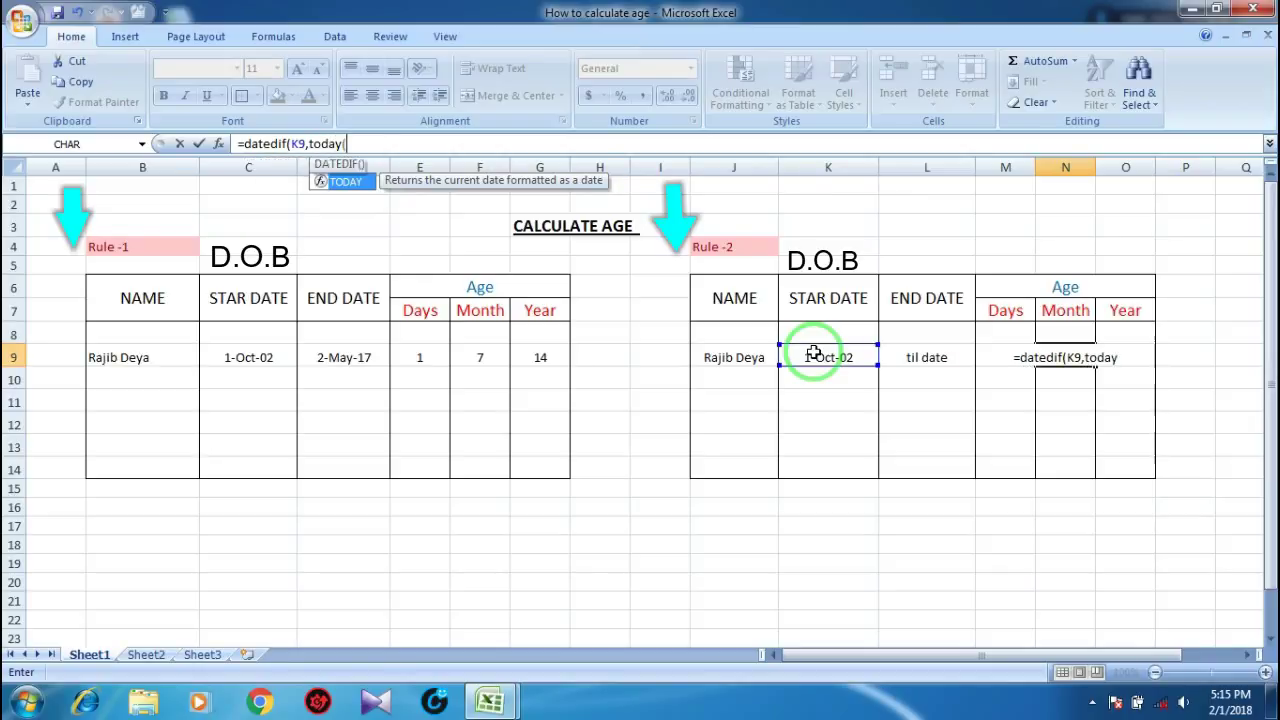
text((),"ym)
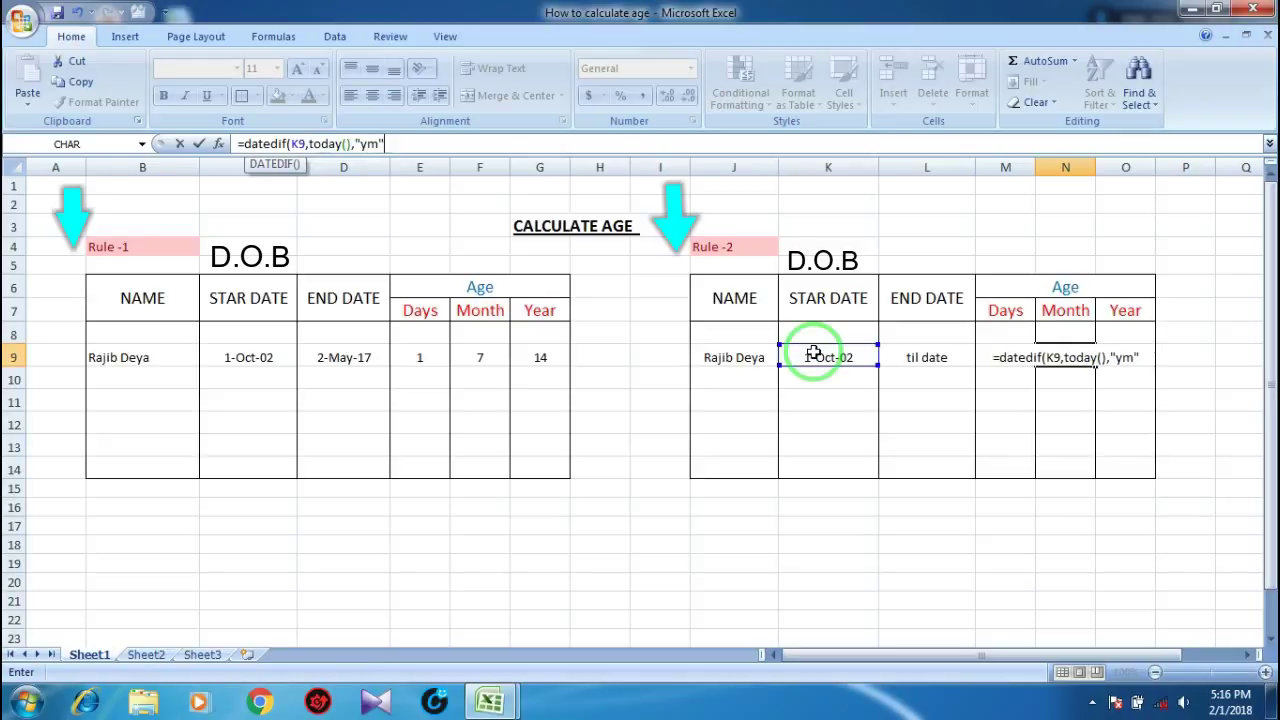
key(Return)
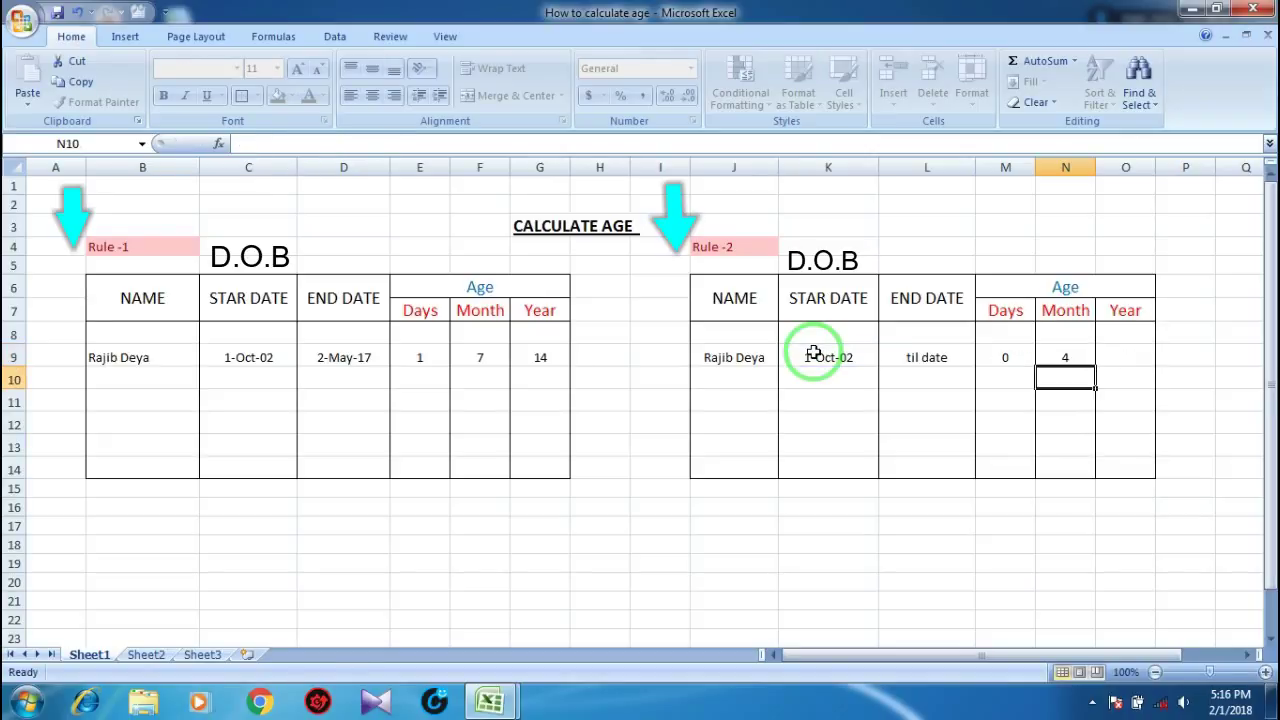
click(1110, 352)
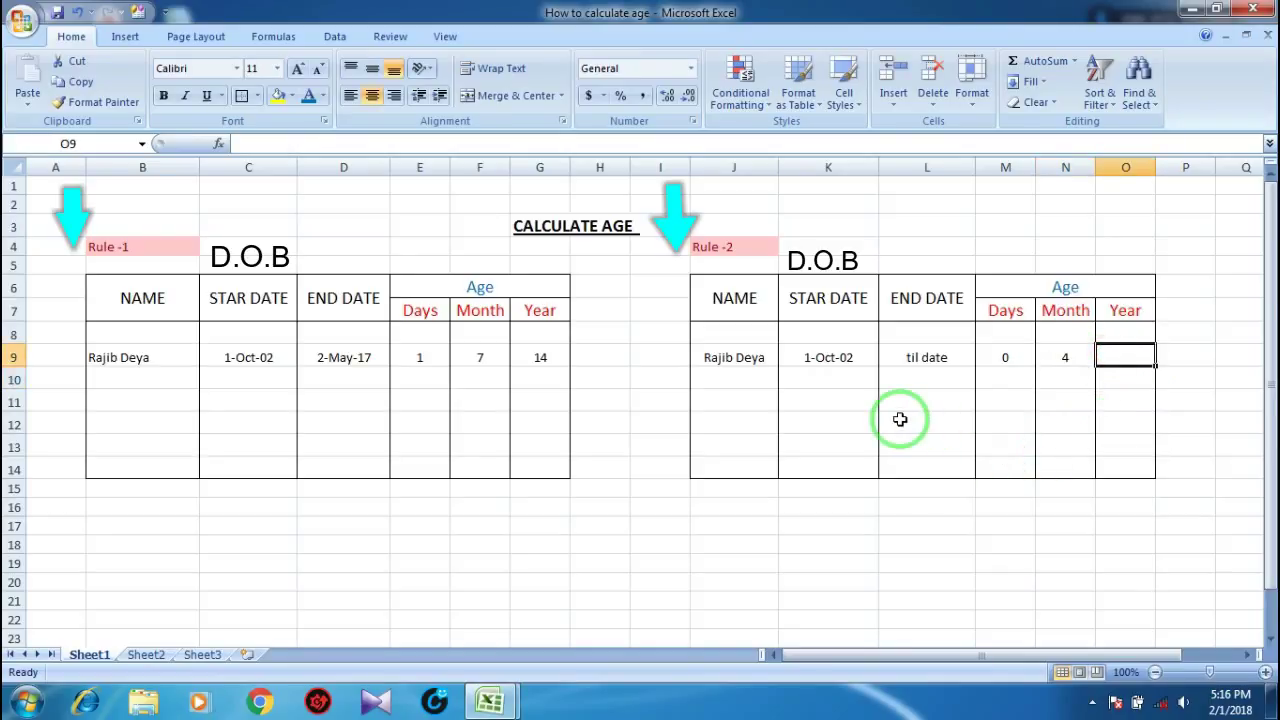
- Enter =DATEDIF(K9,TODAY(),"y") in O9 so the Year shows 15
click(299, 143)
text(=)
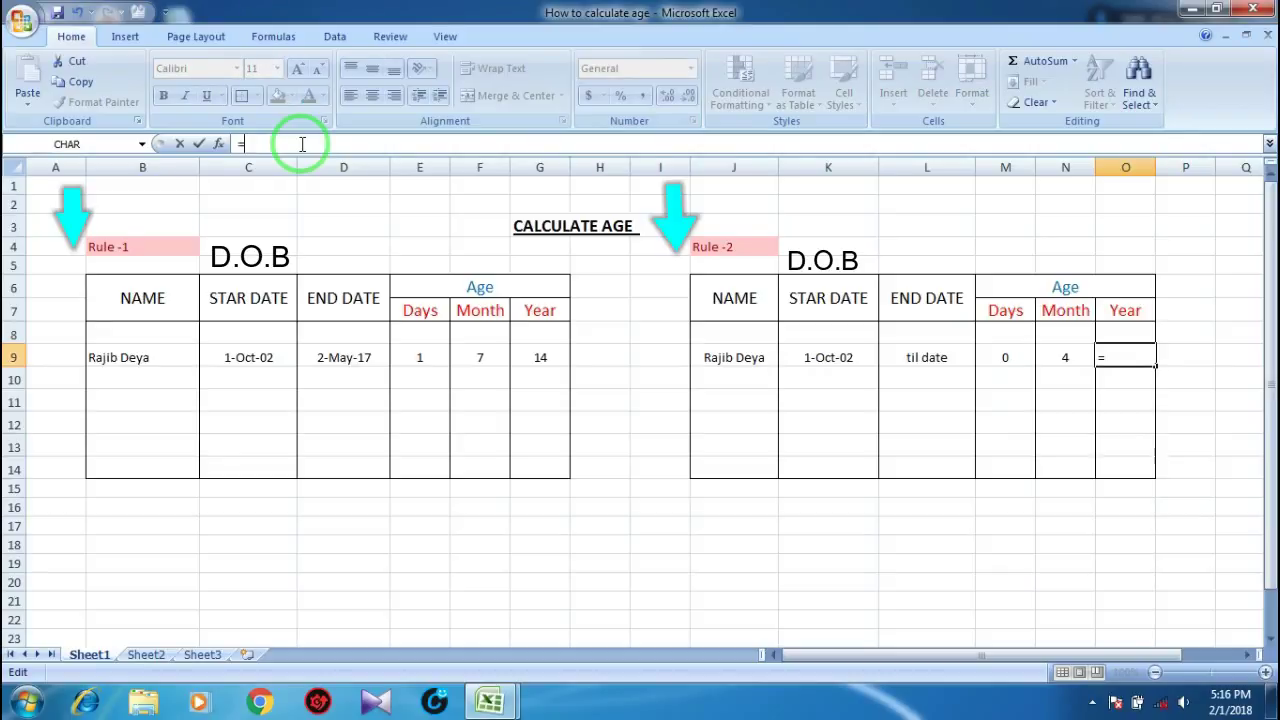
text(Datedif()
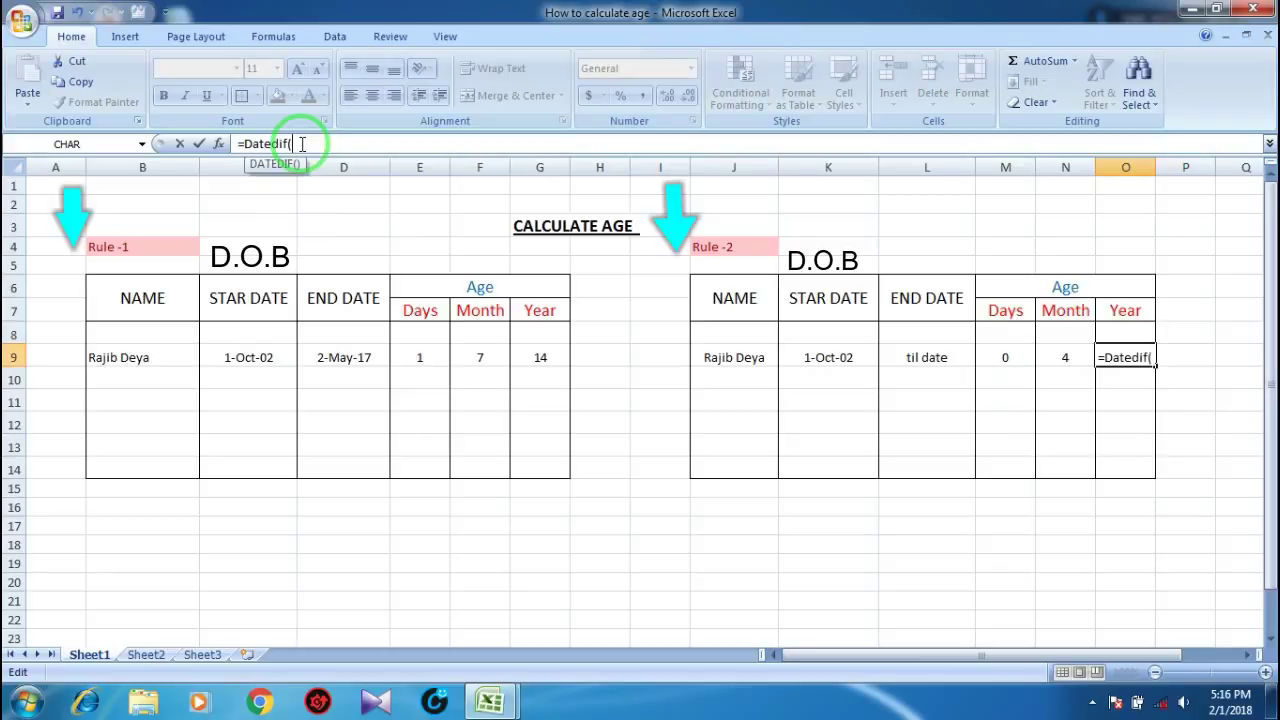
click(822, 358)
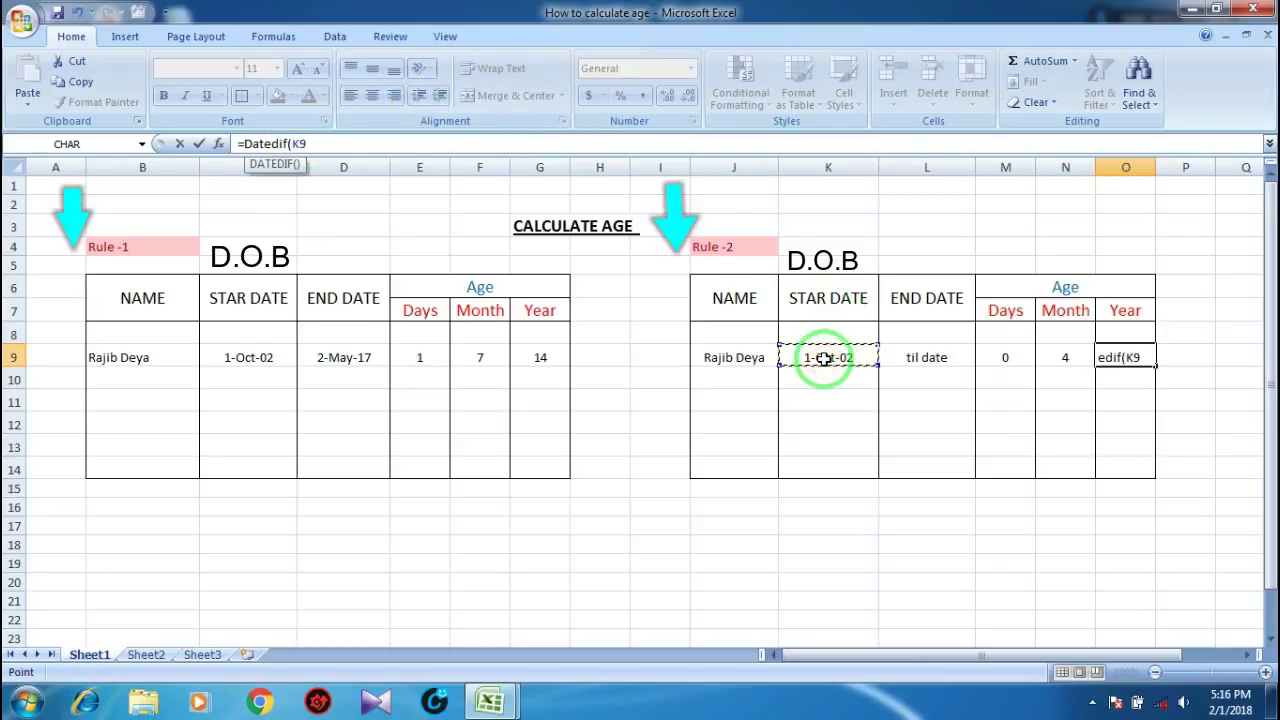
text(,t)
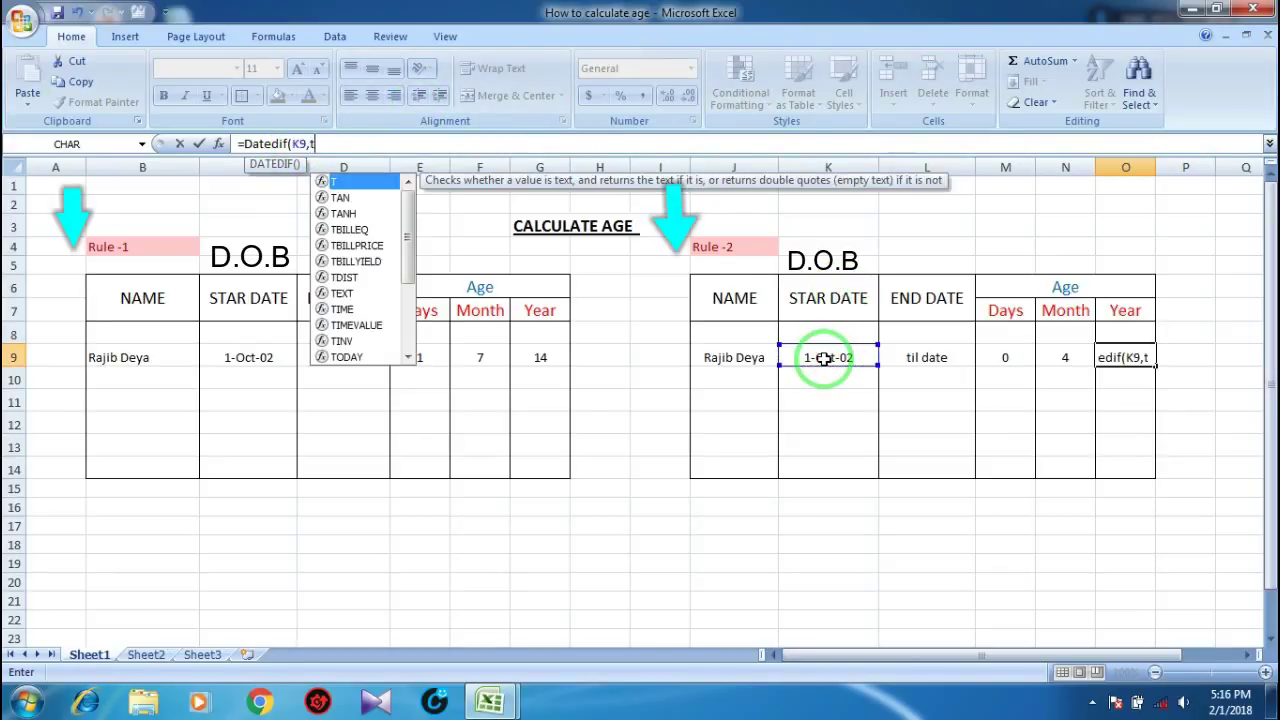
text(oday)
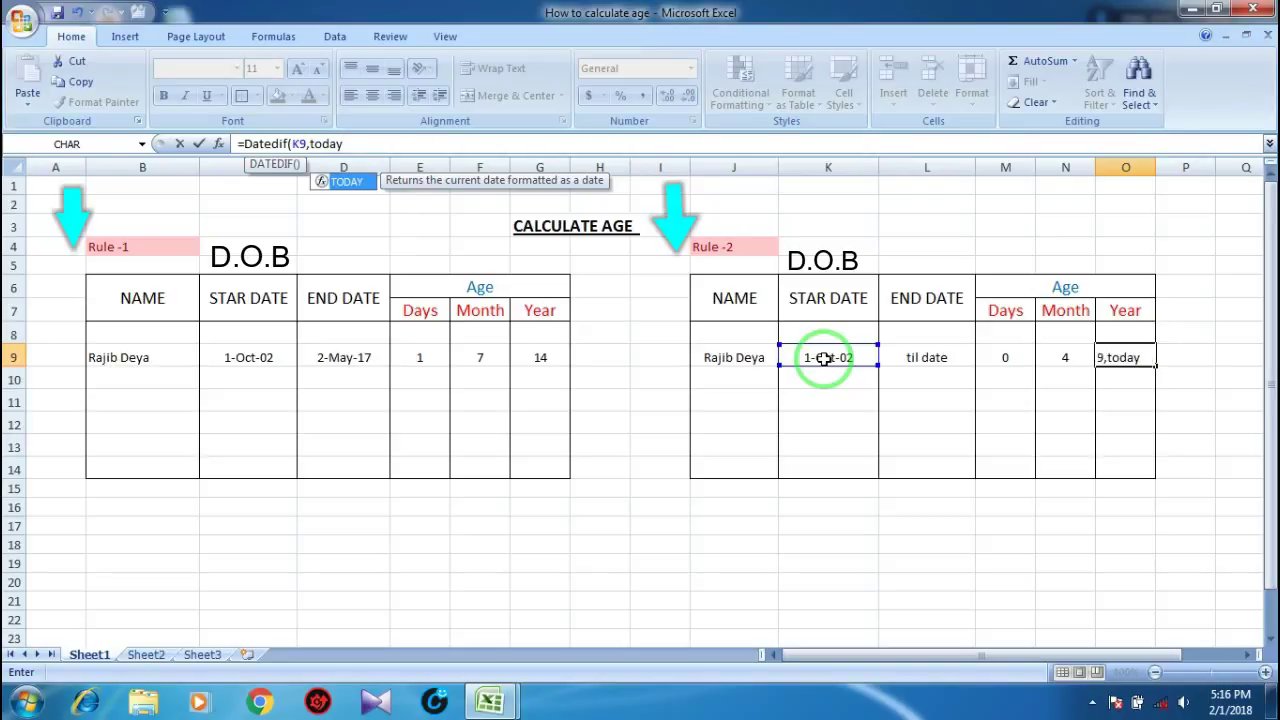
text((),")
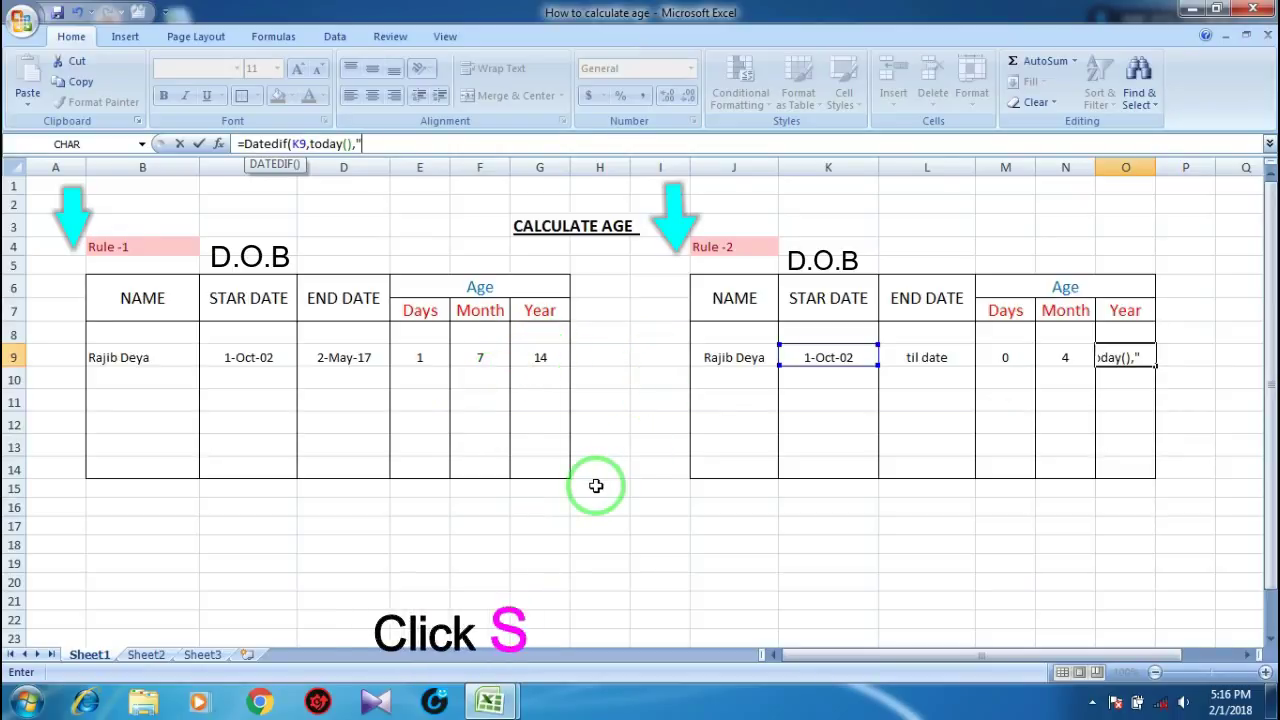
text(y")
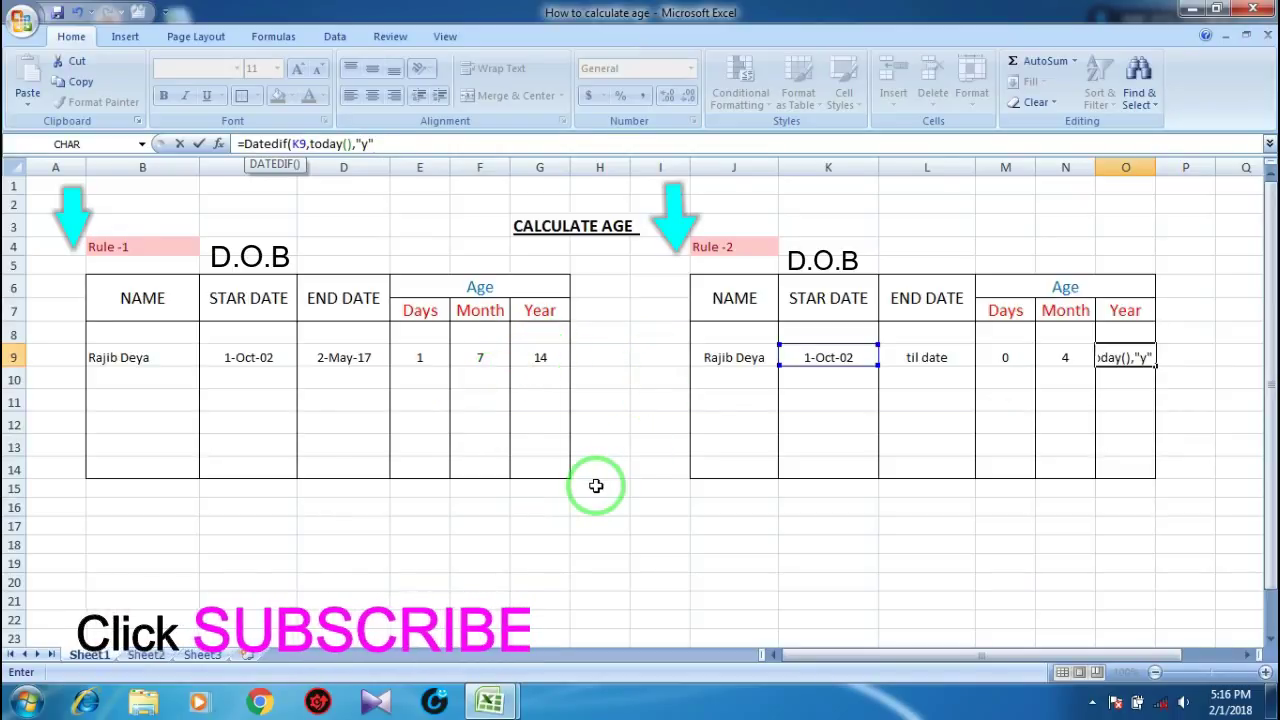
text())
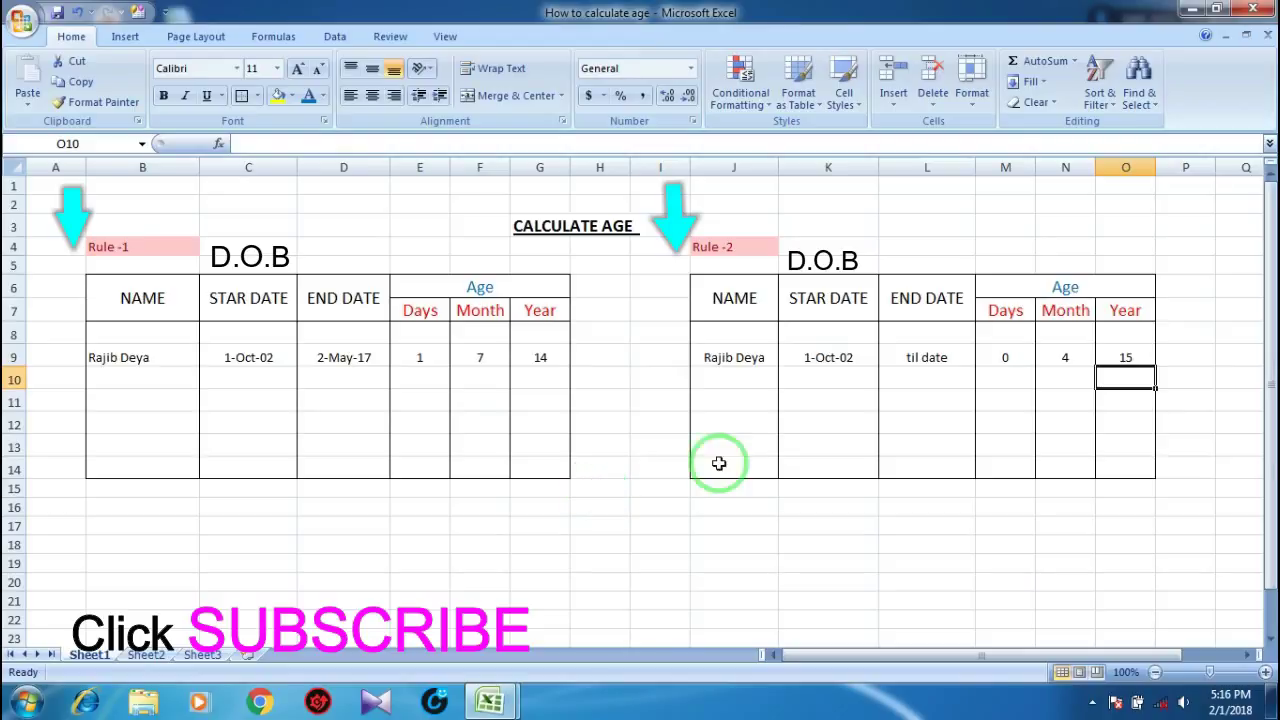
- Review the Days, Month and Year formulas in M9, N9 and O9
click(1065, 357)
click(1124, 354)
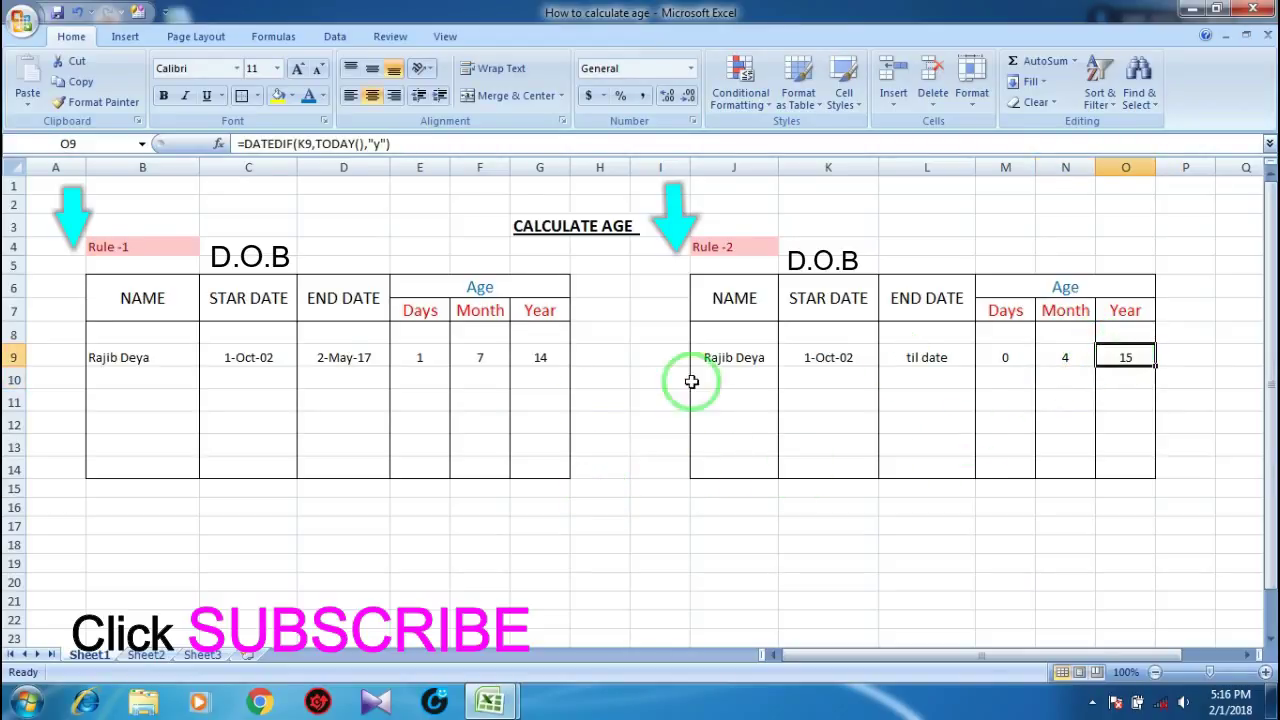
click(1006, 357)
click(1070, 357)
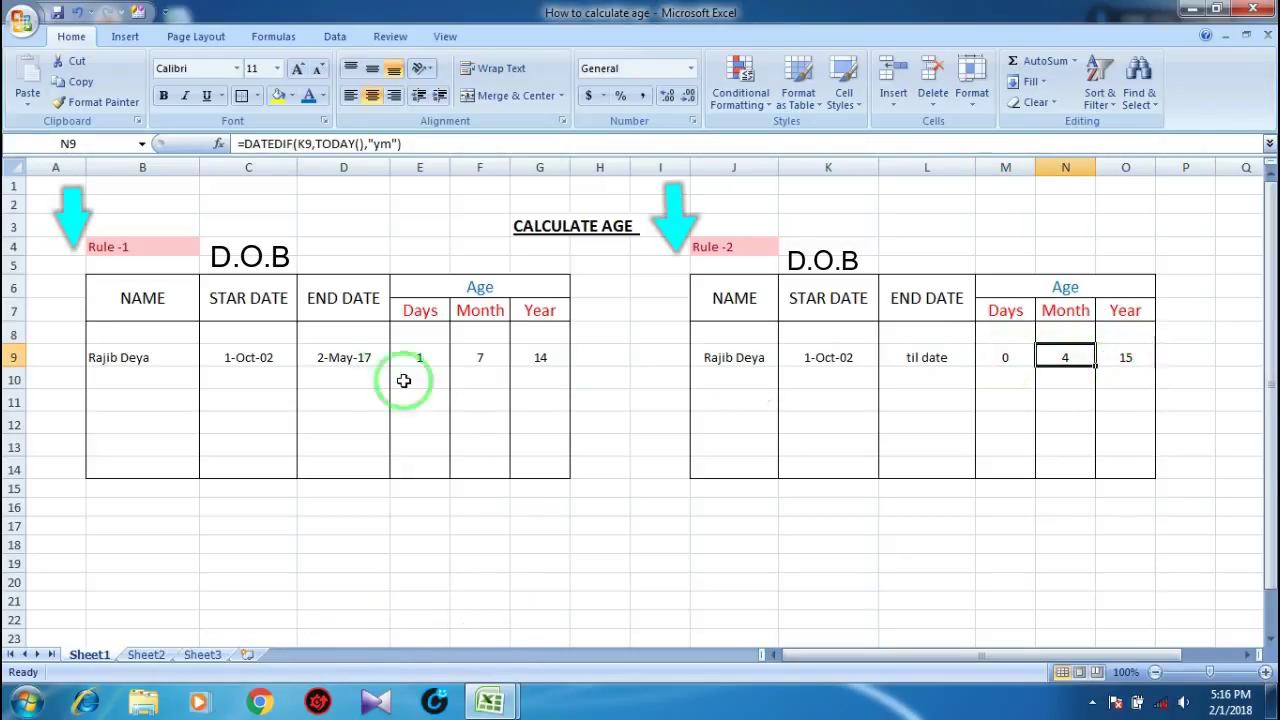
- Set the font size of row 9 (B9:O9) across both tables to 14 point
mouse_move(97, 360)
mouse_down()
mouse_move(981, 371)
mouse_move(1128, 360)
mouse_up()
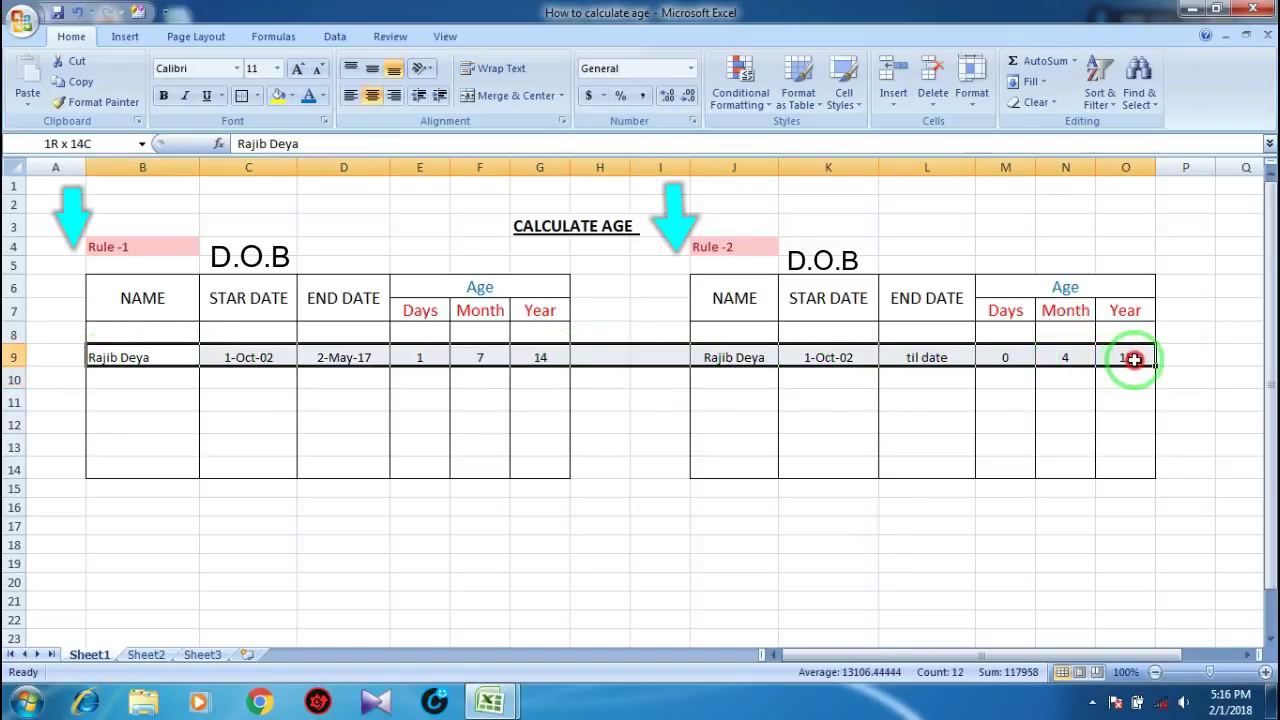
click(276, 67)
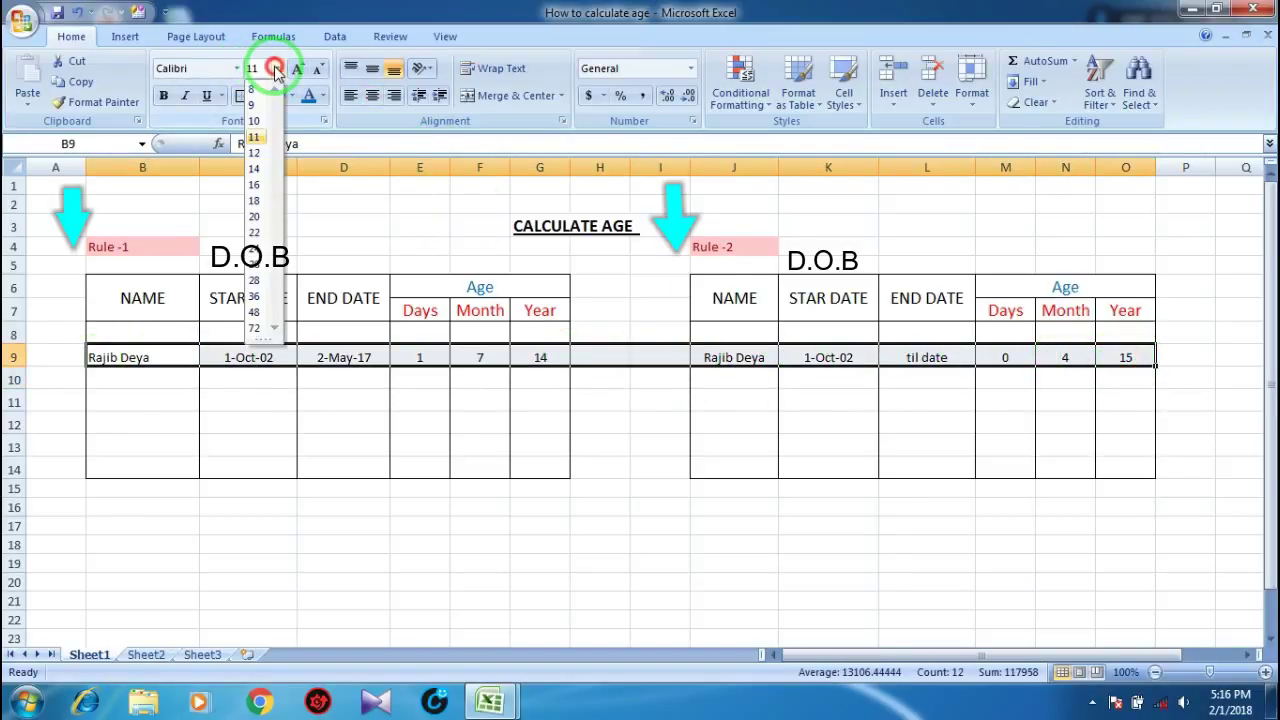
click(255, 186)
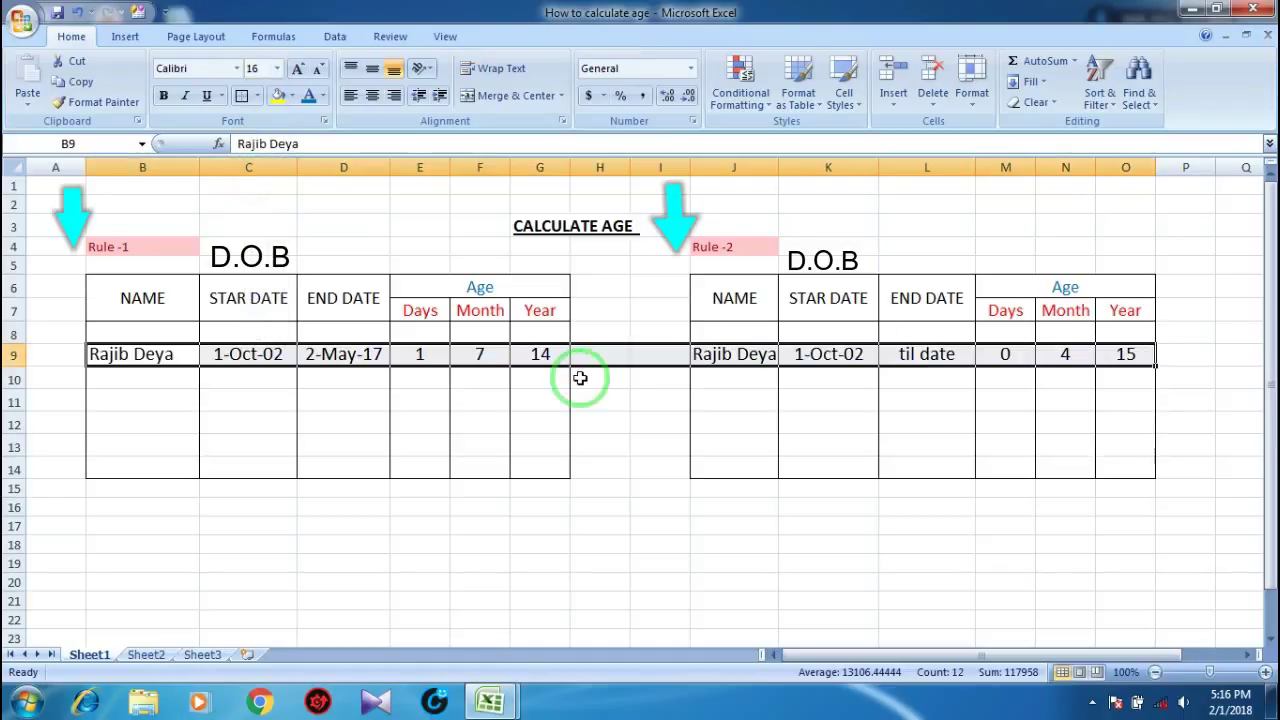
click(276, 68)
click(257, 167)
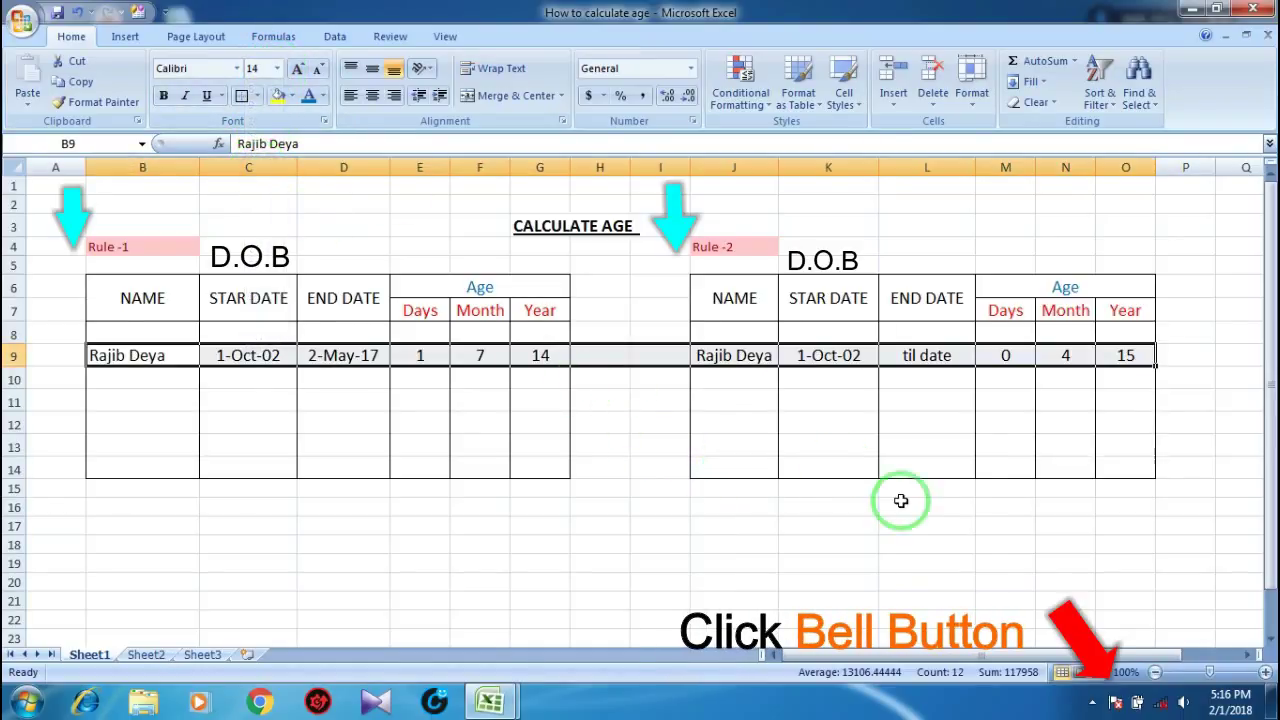
click(905, 506)
click(1092, 355)
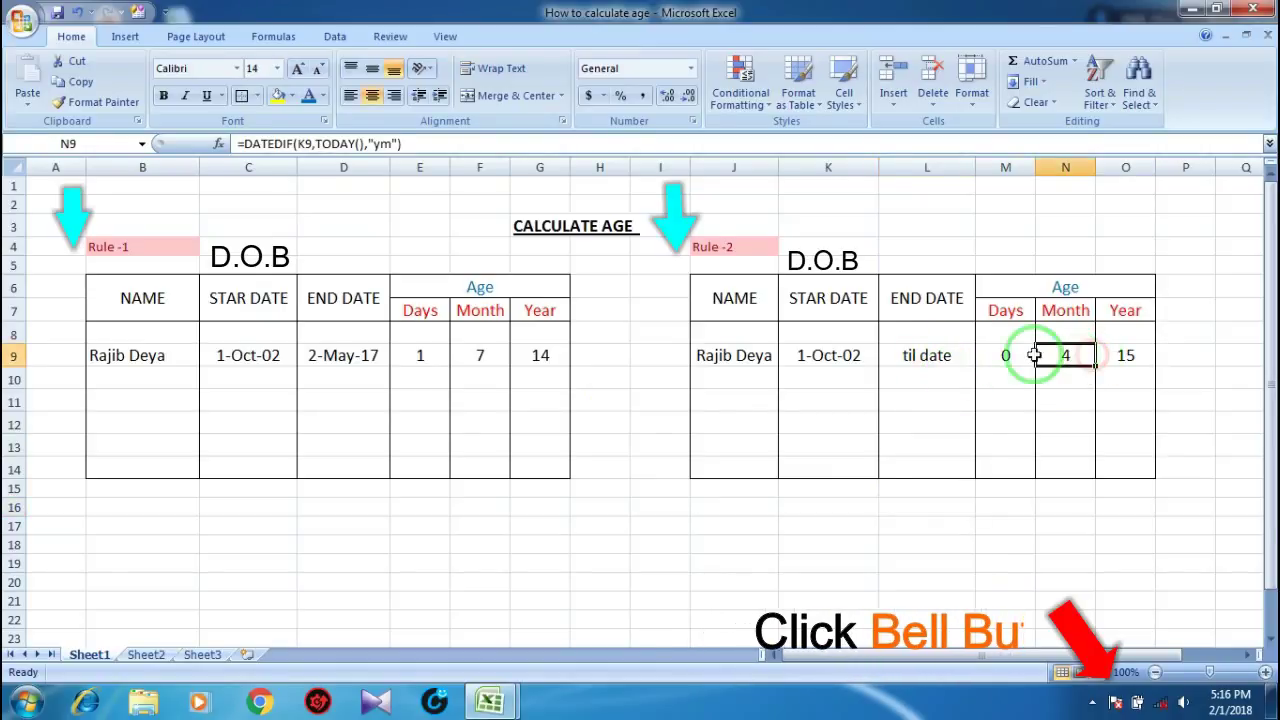
click(1013, 357)
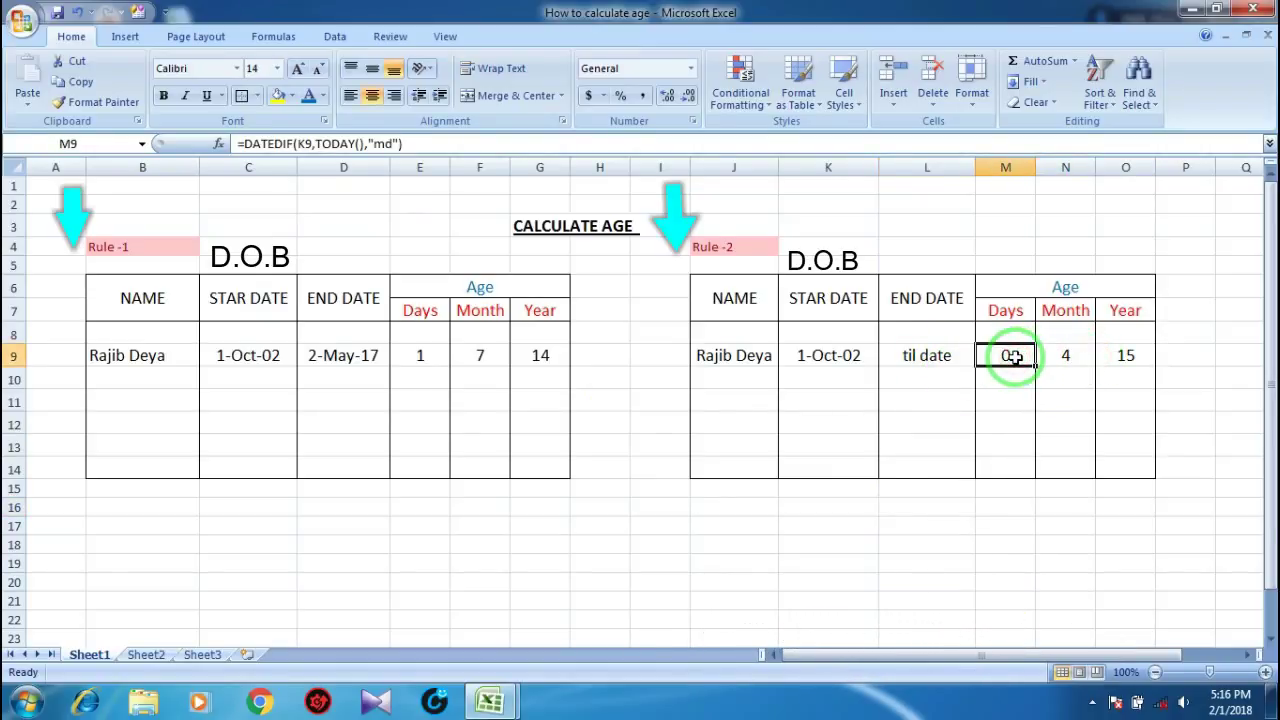
click(1087, 357)
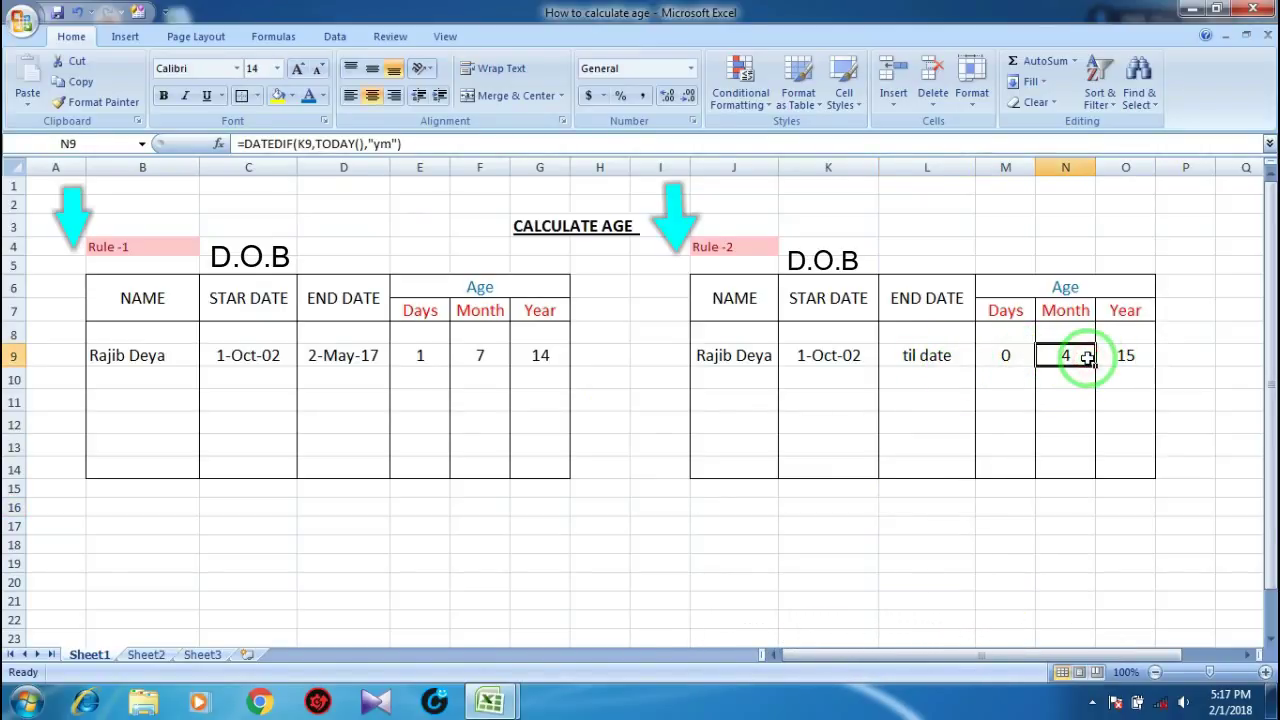
click(1123, 355)
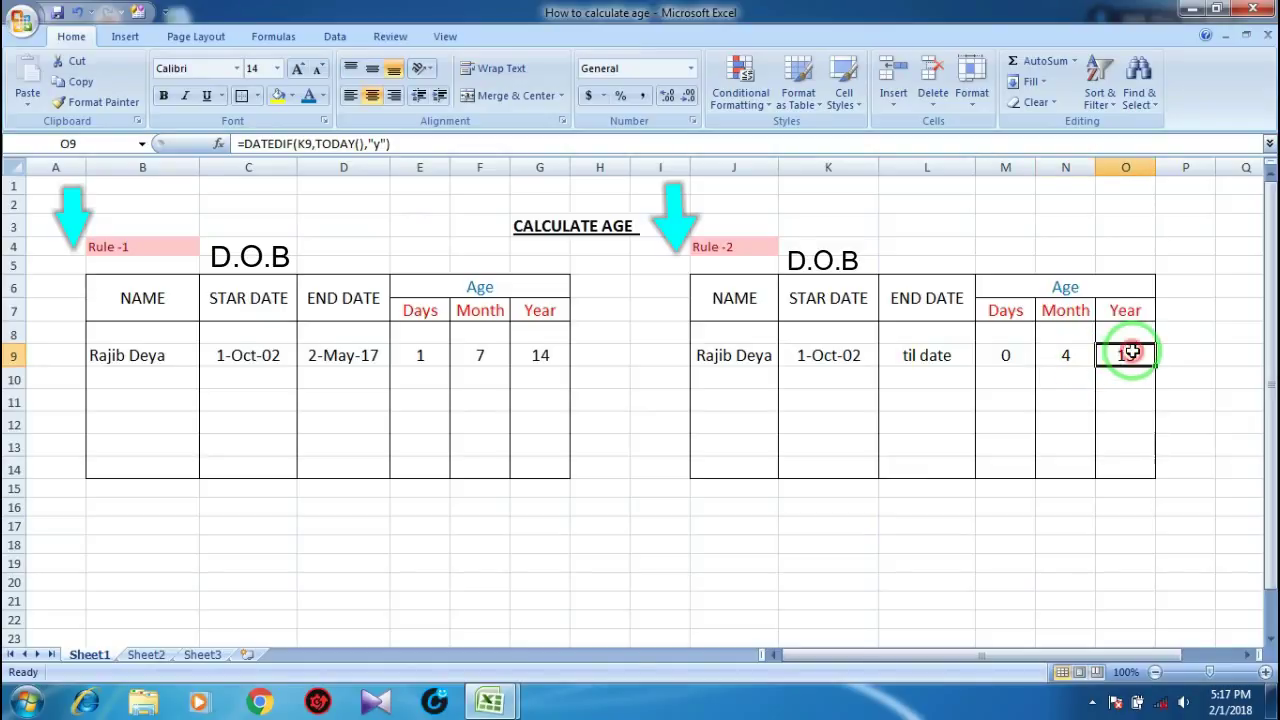